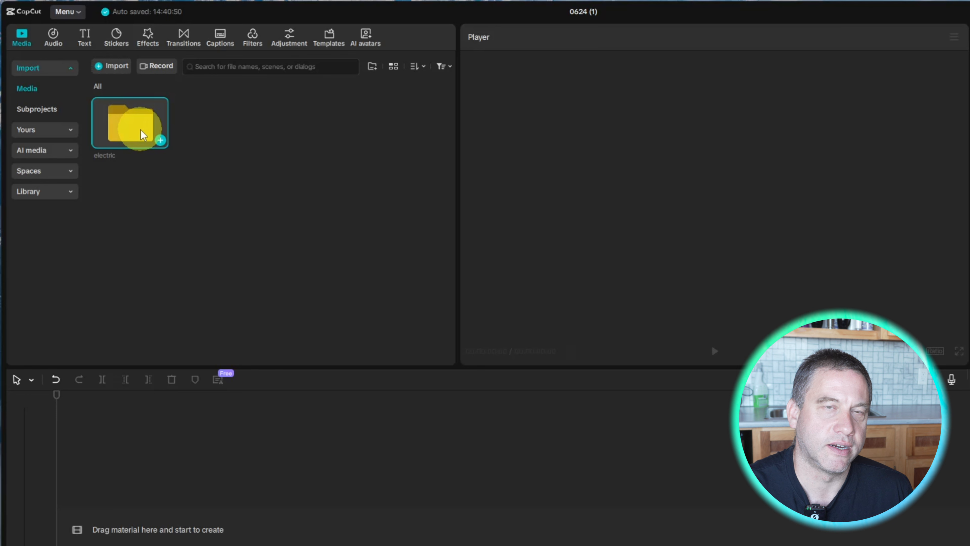
Search the stock media library for "black screen" and limit the results to photos
{"action": "double_click", "coordinate": [141, 134]}
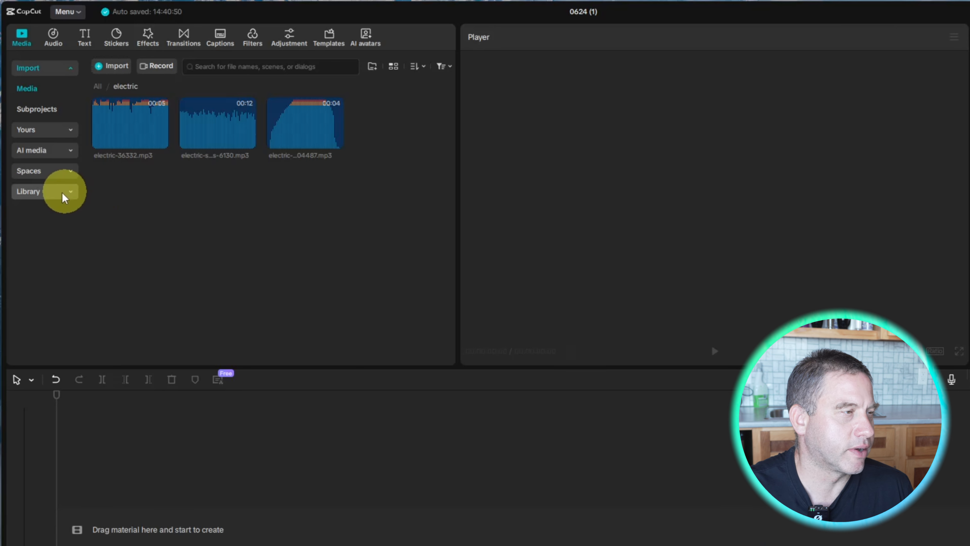
{"action": "left_click", "coordinate": [53, 193]}
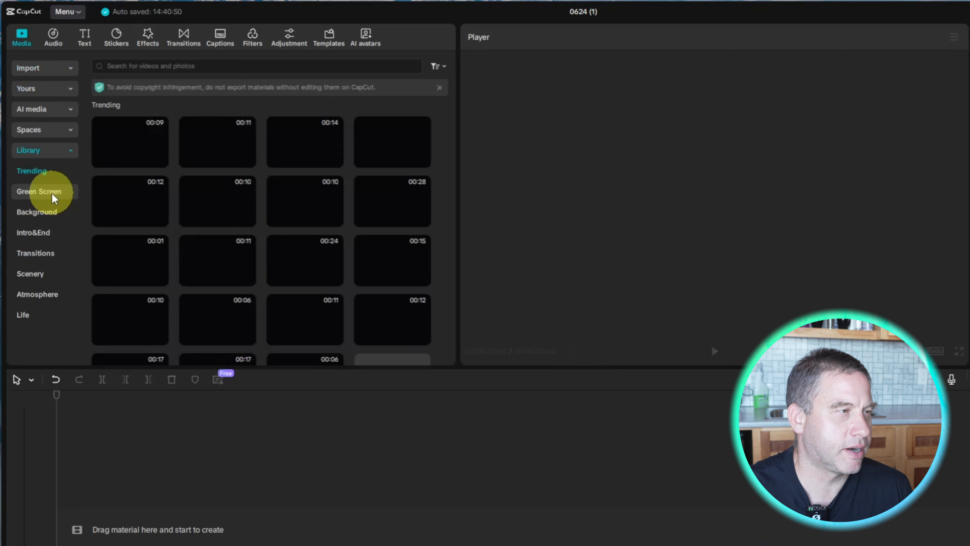
{"action": "left_click", "coordinate": [173, 67]}
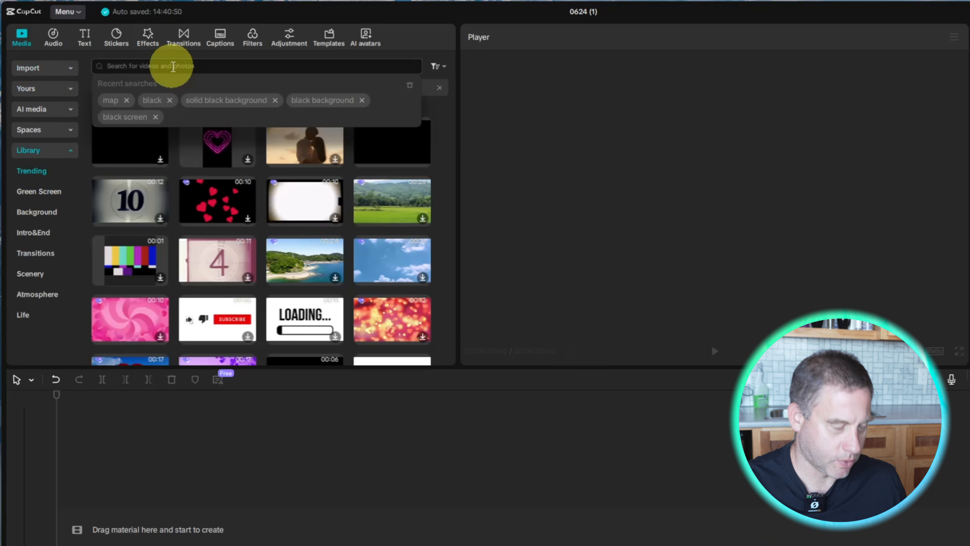
{"action": "type", "text": "bv"}
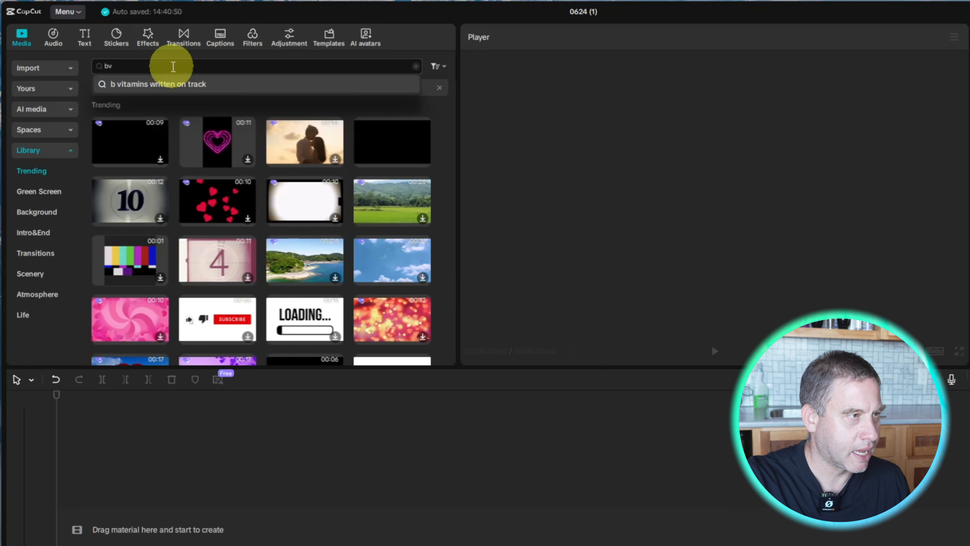
{"action": "type", "text": "la"}
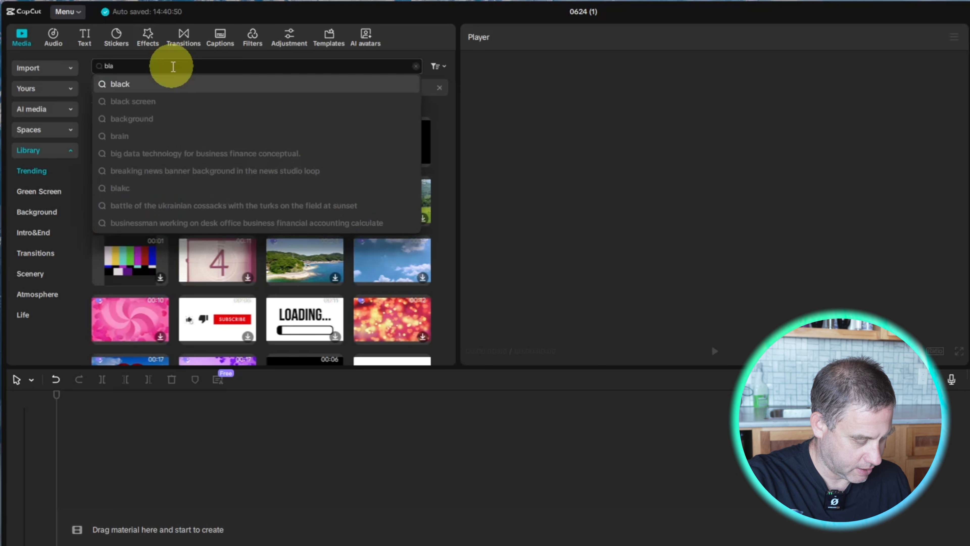
{"action": "type", "text": "ck screen"}
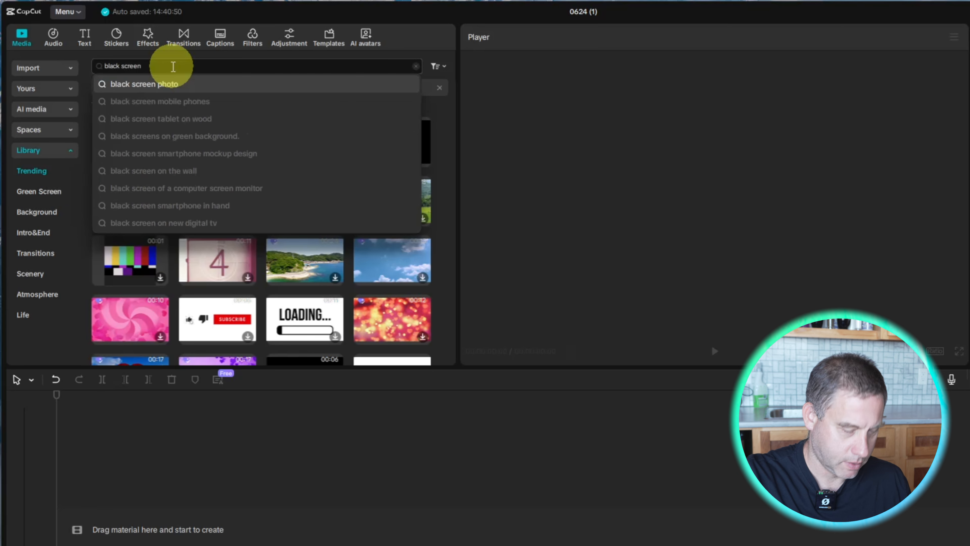
{"action": "key", "text": "Return"}
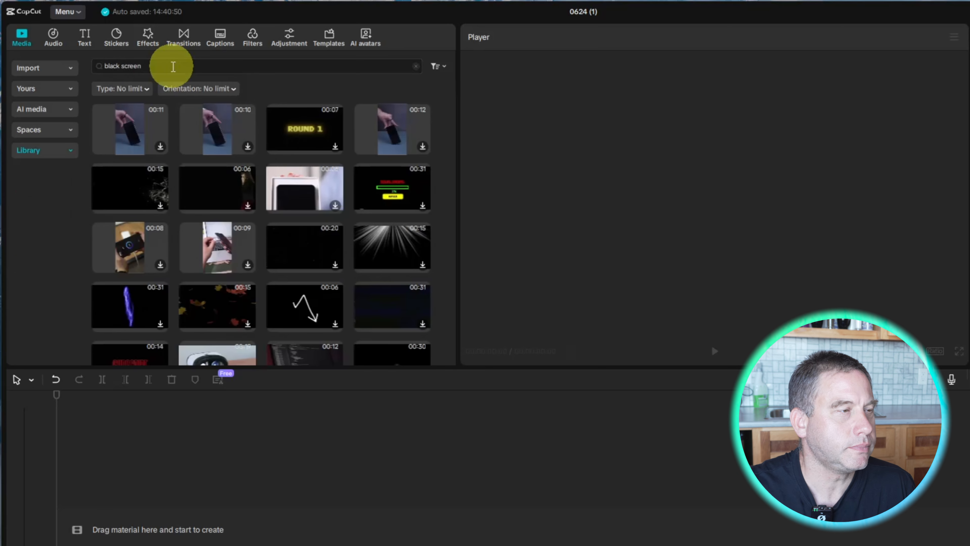
{"action": "left_click", "coordinate": [112, 92]}
{"action": "left_click", "coordinate": [122, 150]}
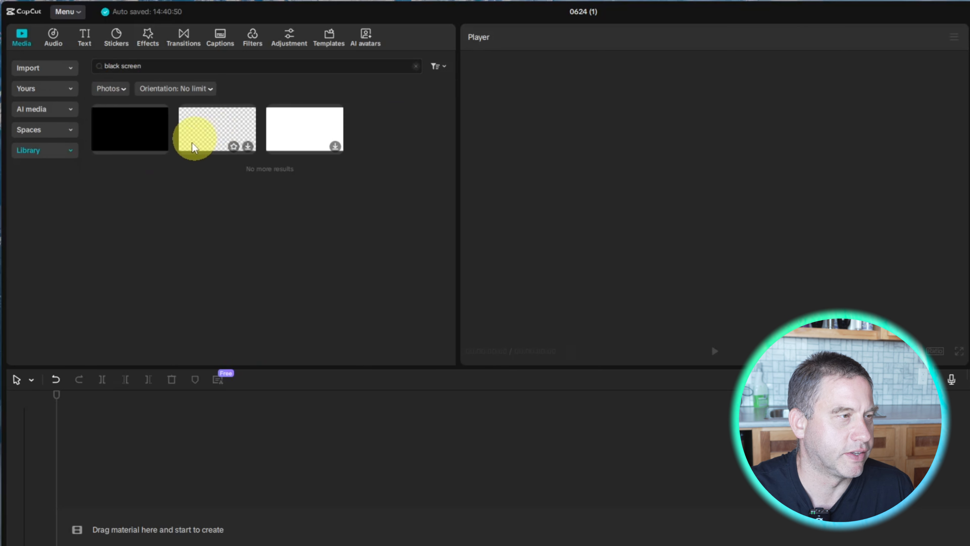
Add the solid black image to the timeline and extend its clip to 10 seconds
{"action": "mouse_move", "coordinate": [167, 149]}
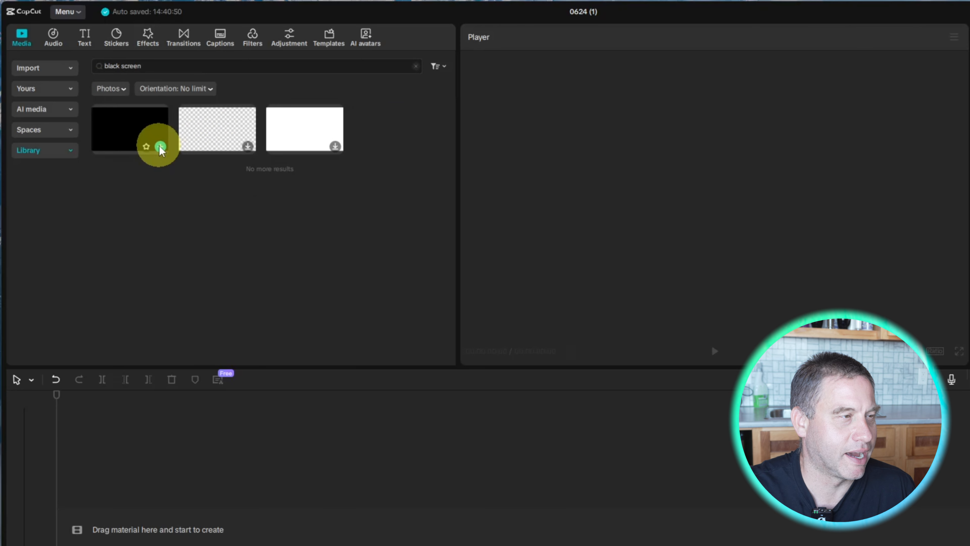
{"action": "left_click", "coordinate": [160, 147]}
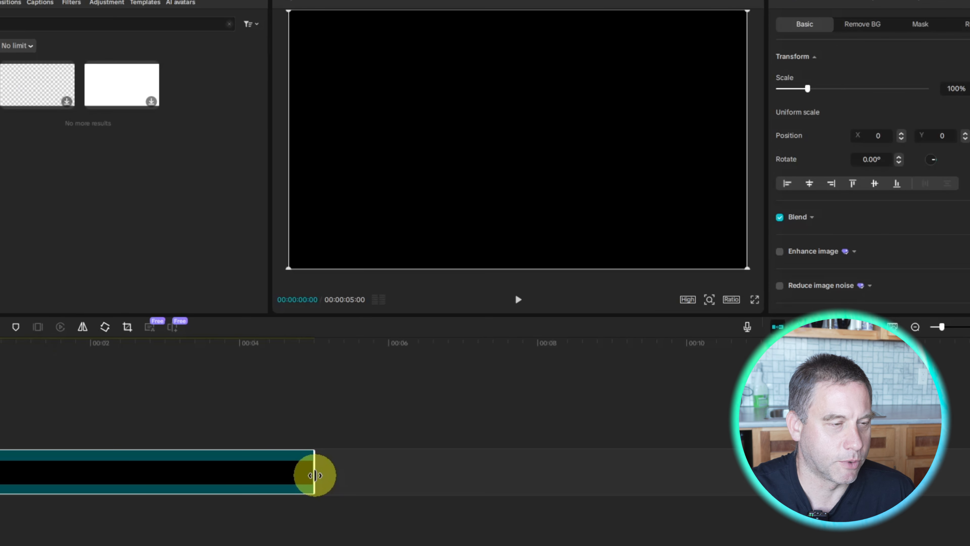
{"action": "left_click_drag", "start_coordinate": [315, 475], "coordinate": [684, 470]}
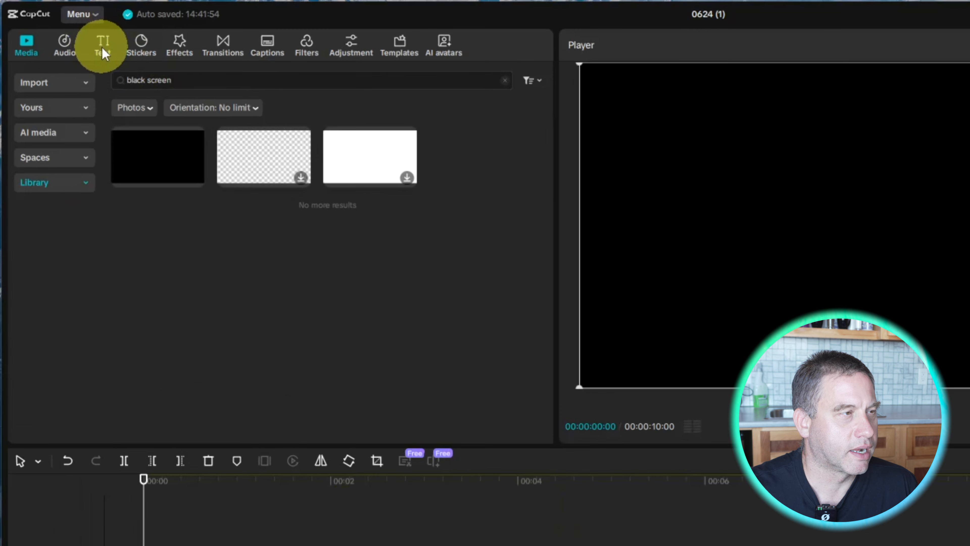
Add a default text clip at the start of the timeline above the black image
{"action": "left_click", "coordinate": [104, 49]}
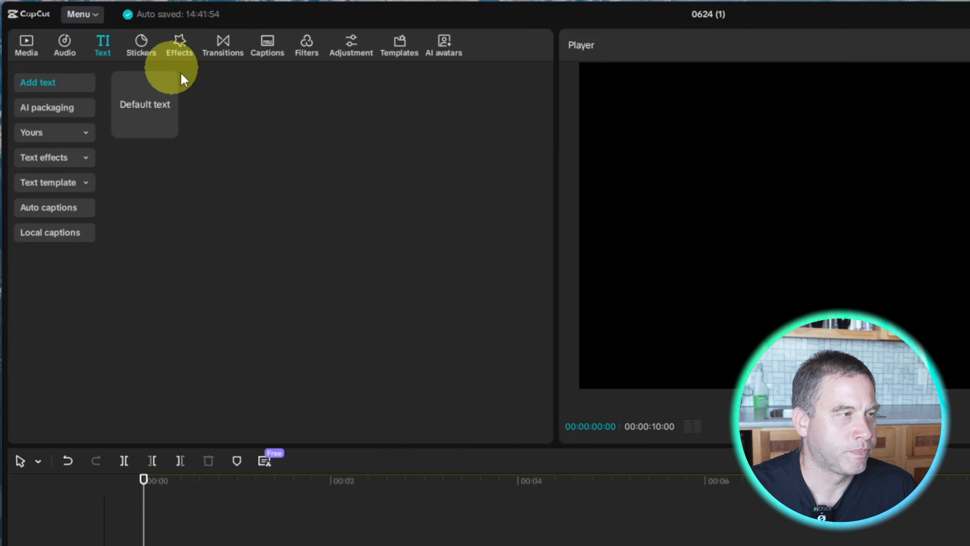
{"action": "mouse_move", "coordinate": [168, 134]}
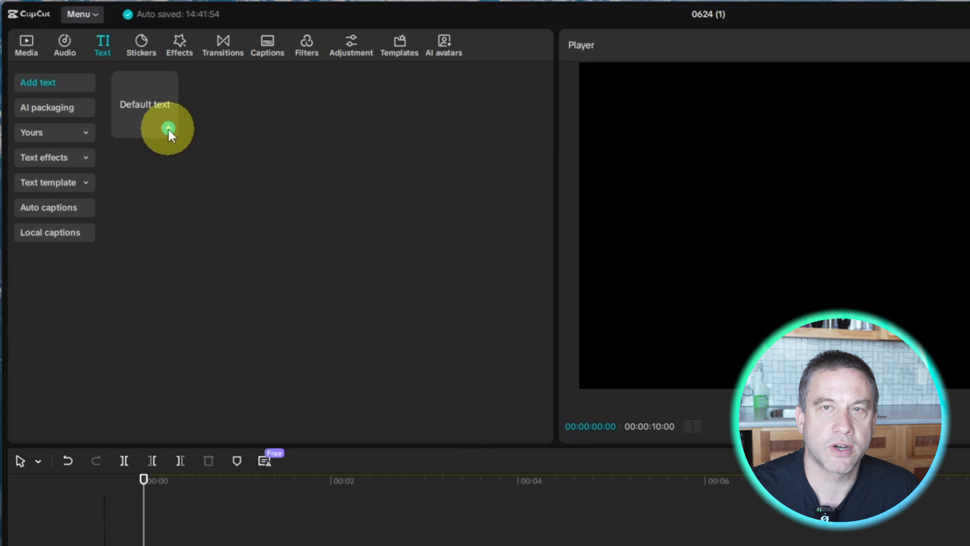
{"action": "left_click", "coordinate": [169, 130]}
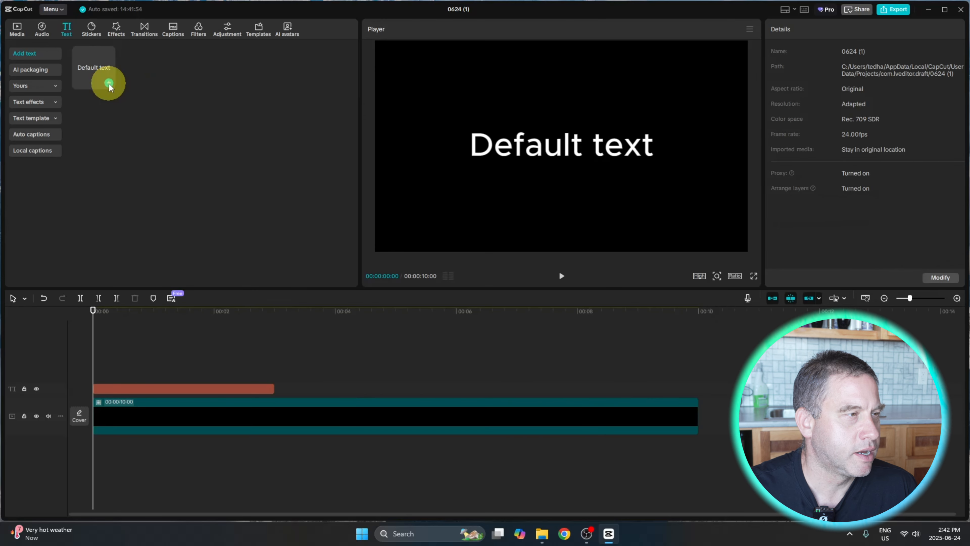
Change the text clip's wording to "ELECTRIC EFFECT" and set its font to Poetsen One
{"action": "left_click", "coordinate": [145, 388]}
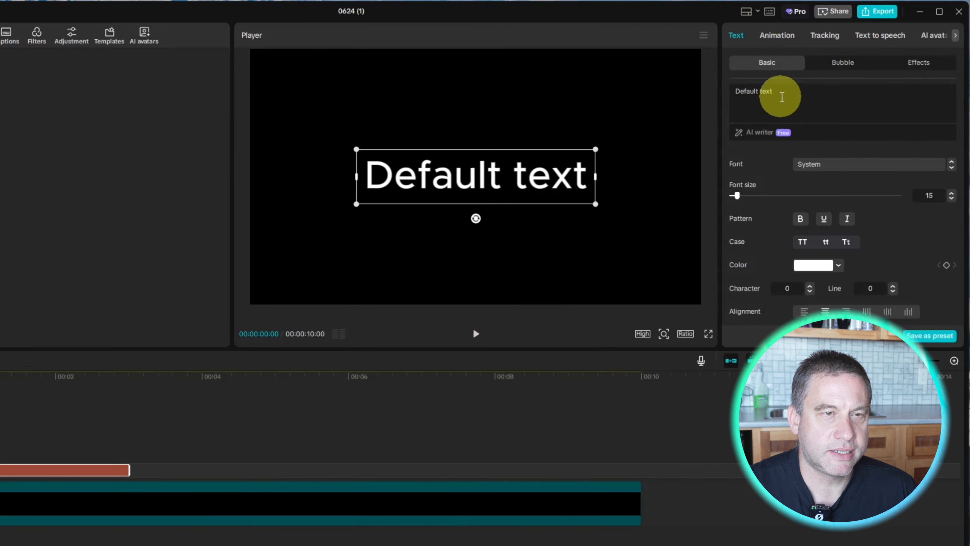
{"action": "left_click_drag", "start_coordinate": [813, 76], "coordinate": [669, 76]}
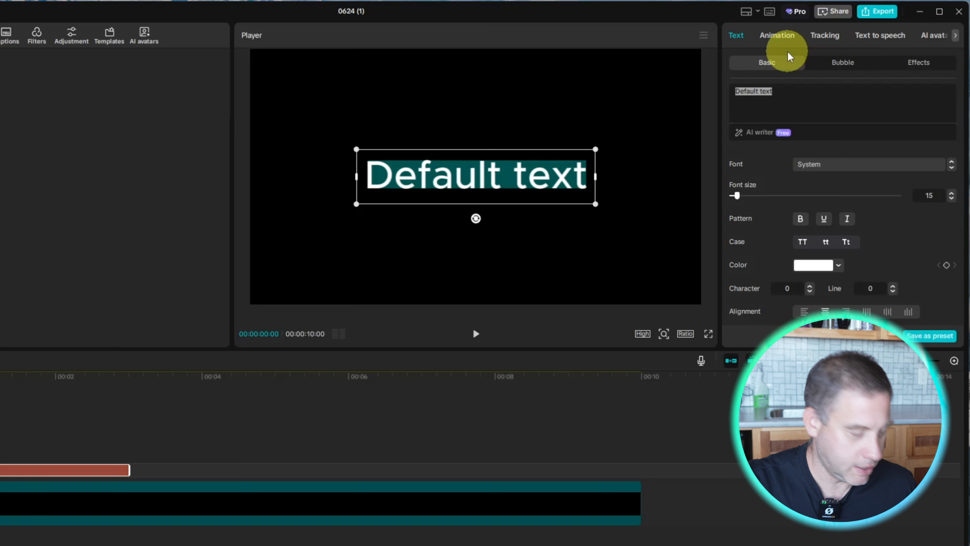
{"action": "type", "text": "ELEC"}
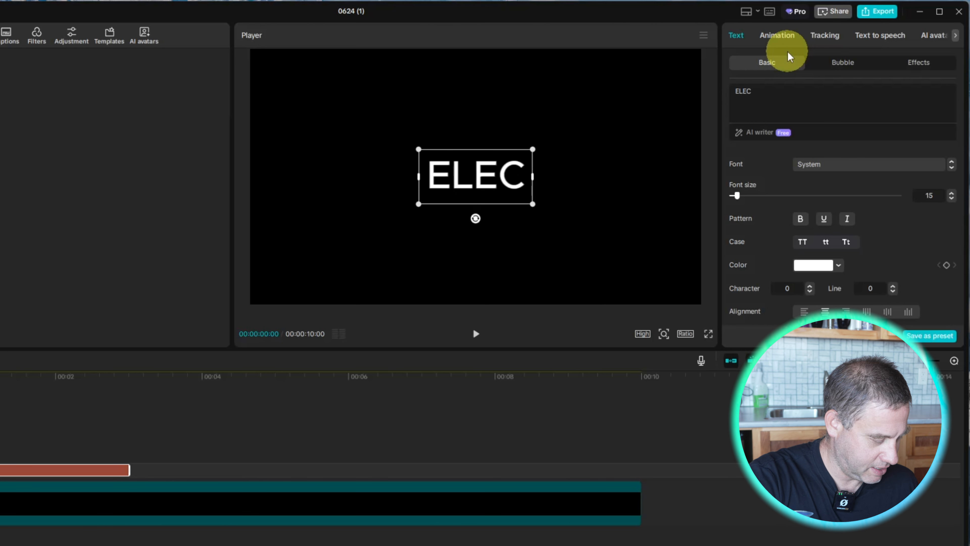
{"action": "type", "text": "TRIC"}
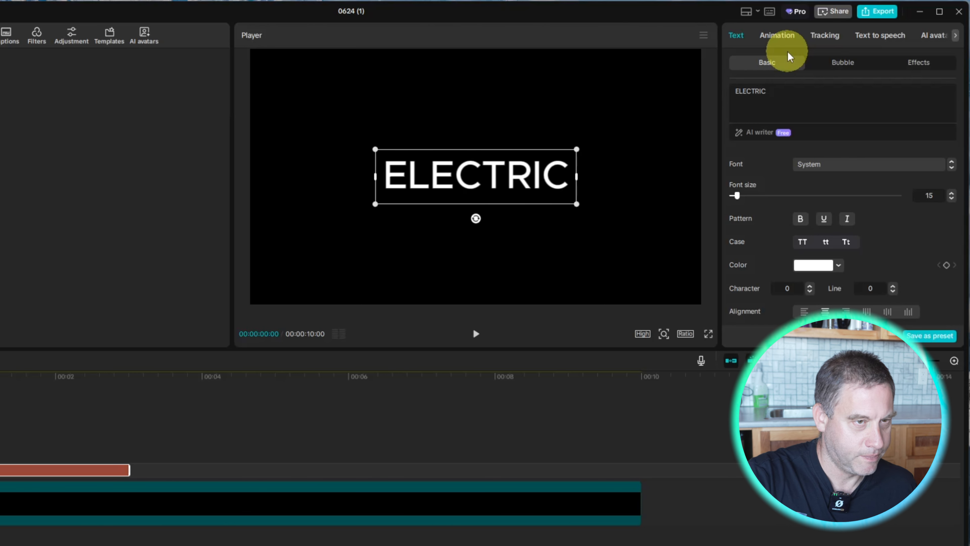
{"action": "type", "text": " EFFECT"}
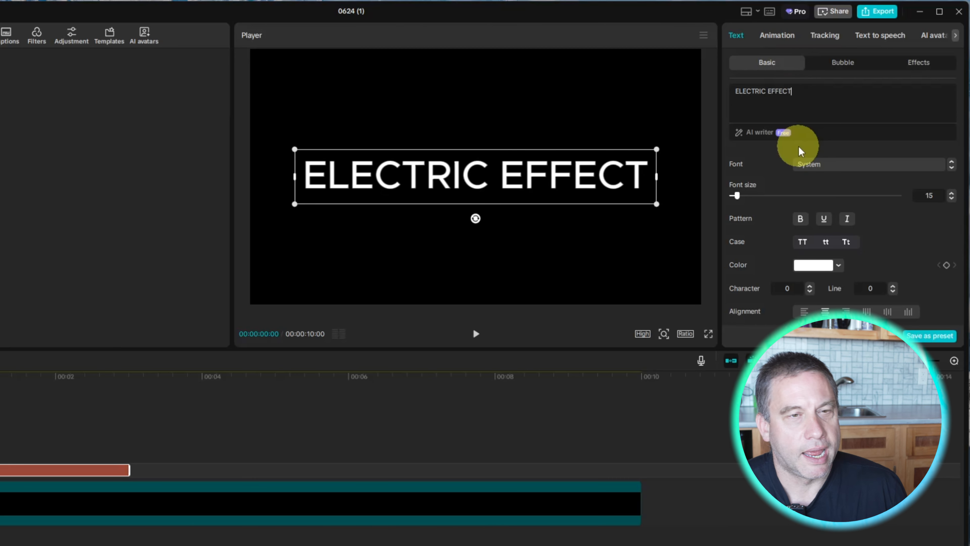
{"action": "left_click", "coordinate": [837, 173]}
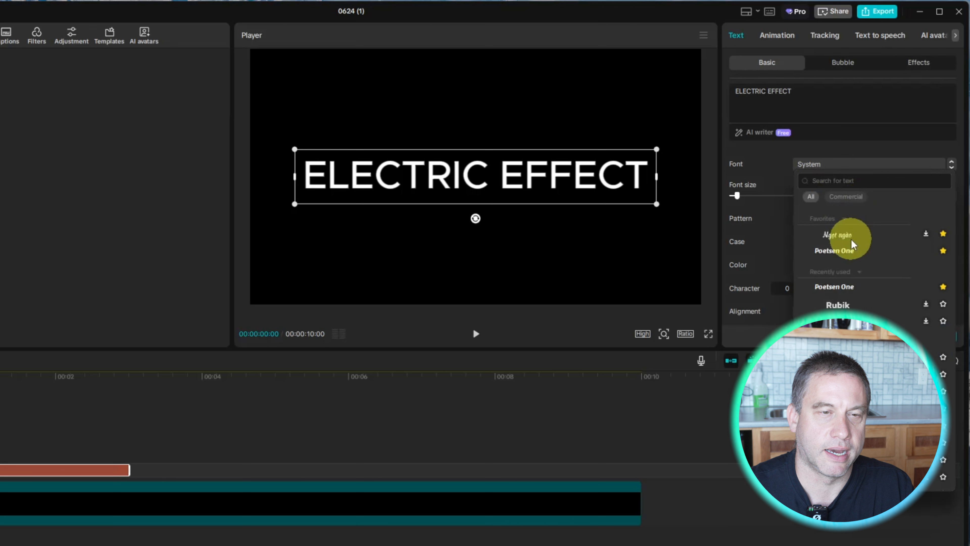
{"action": "left_click", "coordinate": [845, 252]}
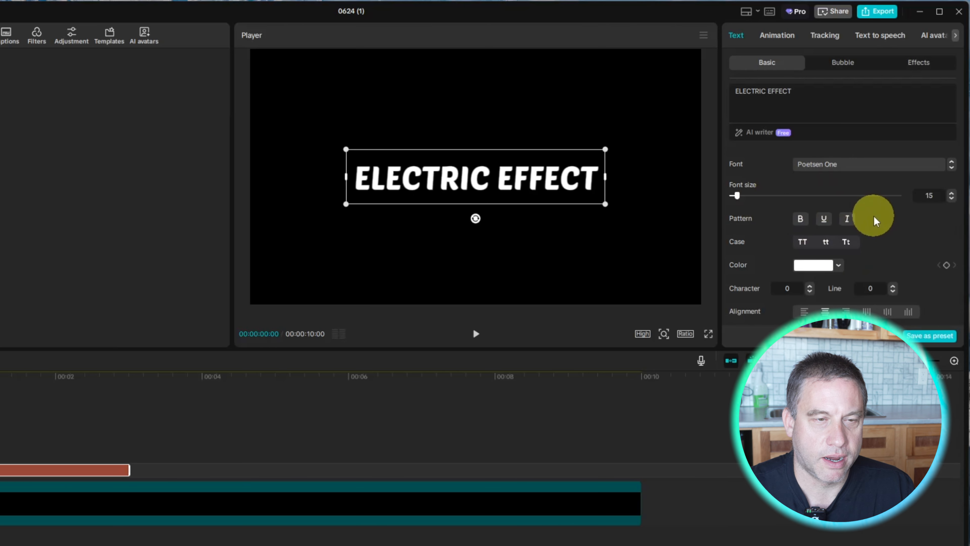
Give the text a dark red background, colour B61B1C, in the second background style that hugs the lettering
{"action": "scroll", "coordinate": [872, 218], "scroll_direction": "down", "scroll_amount": 3}
{"action": "scroll", "coordinate": [867, 218], "scroll_direction": "down", "scroll_amount": 6}
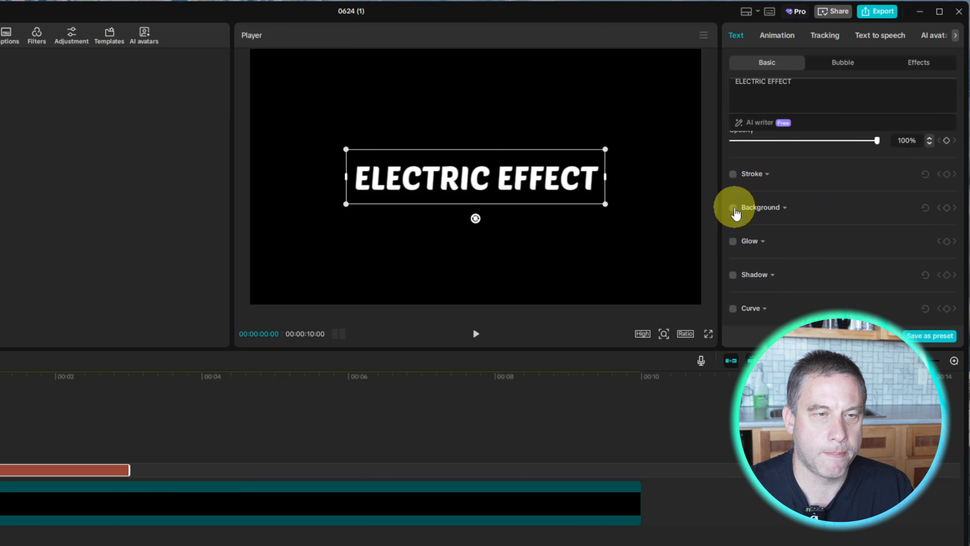
{"action": "left_click", "coordinate": [733, 207]}
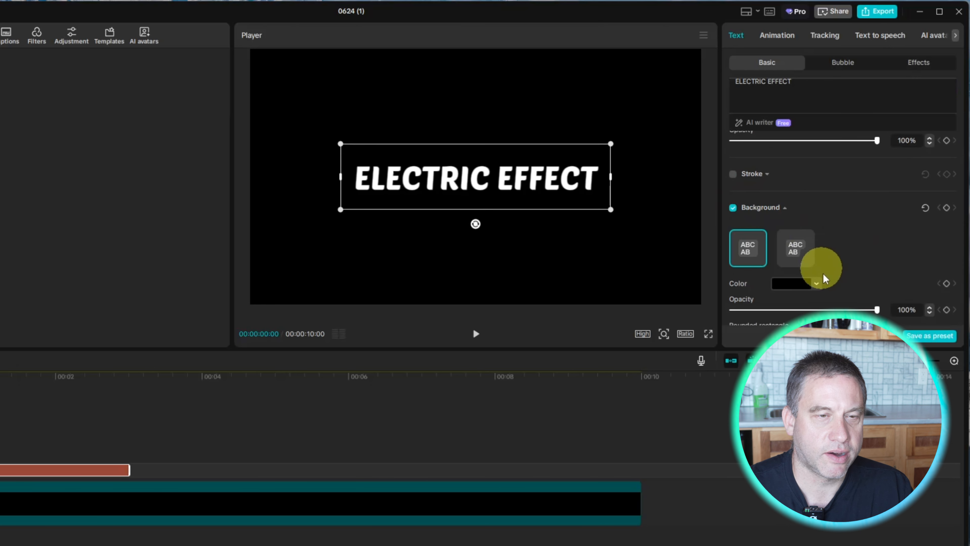
{"action": "left_click", "coordinate": [816, 284]}
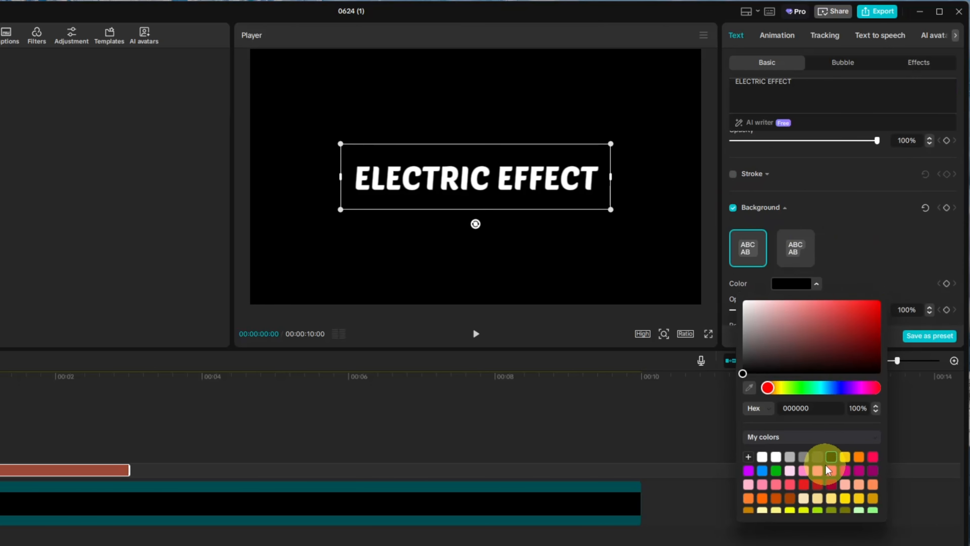
{"action": "left_click", "coordinate": [819, 484]}
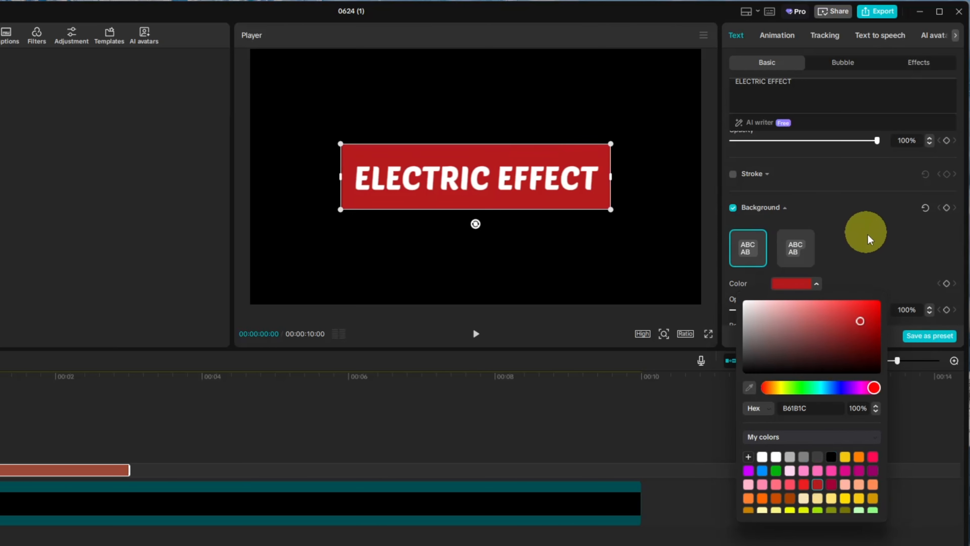
{"action": "left_click", "coordinate": [796, 248]}
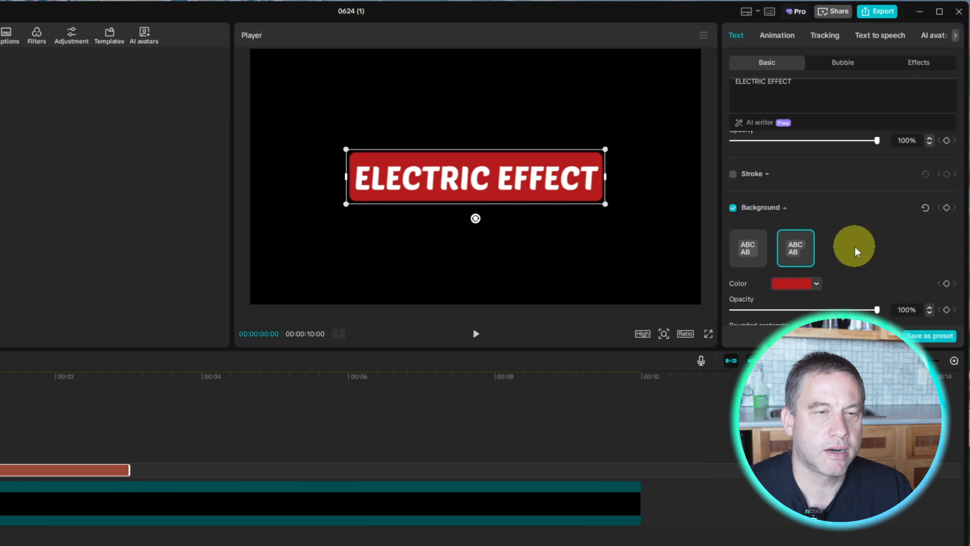
Set the text background's rounded rectangle to 100%, height and width to 0%, Y-offset to 48% and X-offset to 49%
{"action": "scroll", "coordinate": [856, 252], "scroll_direction": "down", "scroll_amount": 5}
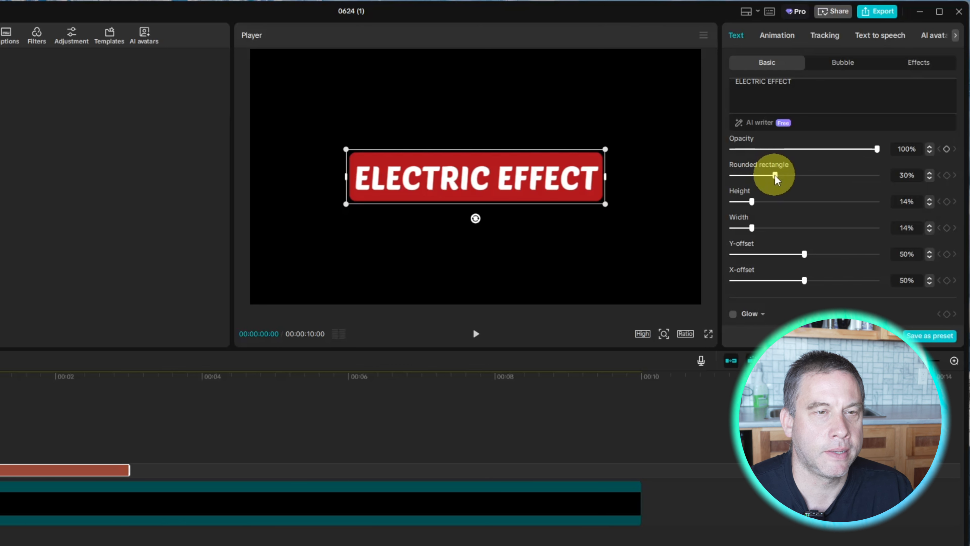
{"action": "left_click_drag", "start_coordinate": [775, 176], "coordinate": [935, 195]}
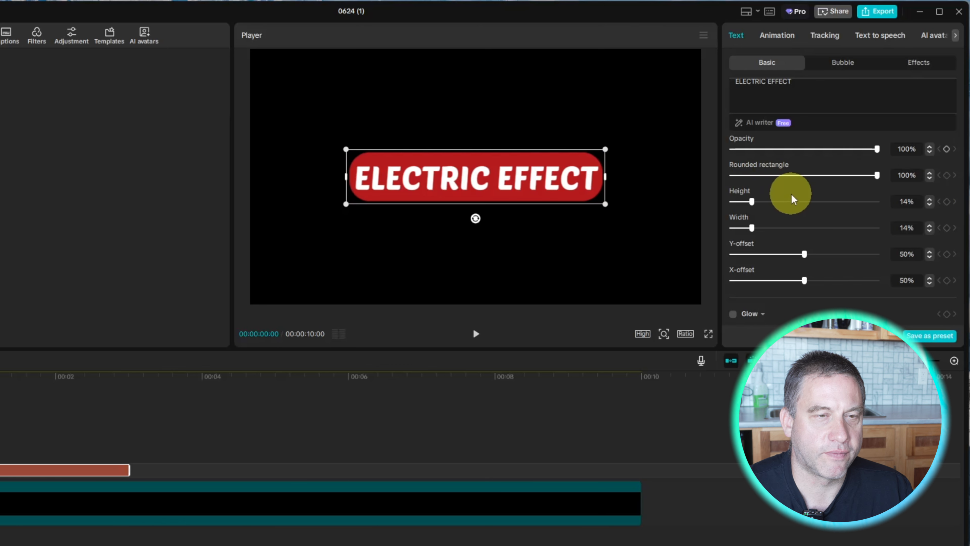
{"action": "left_click_drag", "start_coordinate": [752, 201], "coordinate": [688, 202]}
{"action": "left_click_drag", "start_coordinate": [751, 228], "coordinate": [732, 226]}
{"action": "left_click_drag", "start_coordinate": [805, 255], "coordinate": [805, 277]}
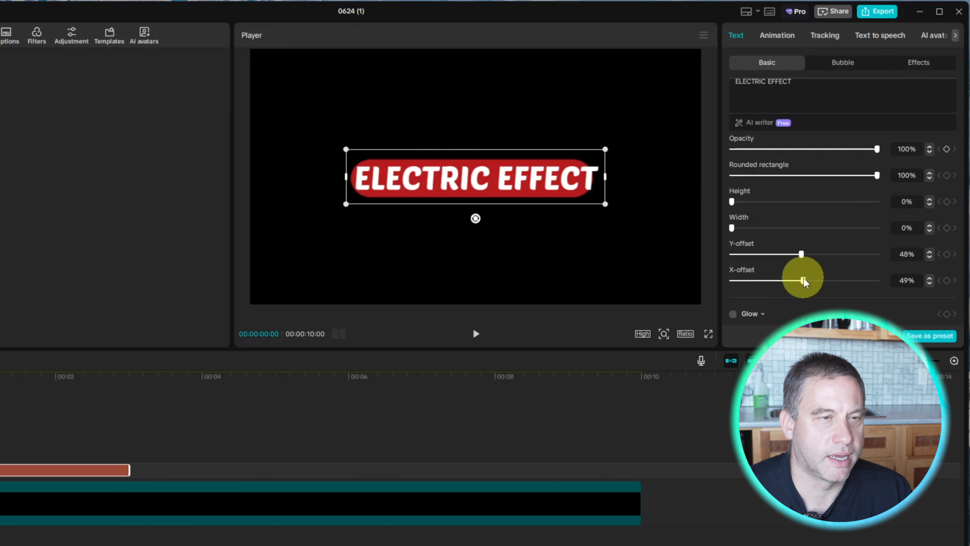
Enable a shadow on the ELECTRIC EFFECT text and enlarge the text in the preview
{"action": "scroll", "coordinate": [794, 231], "scroll_direction": "down", "scroll_amount": 2}
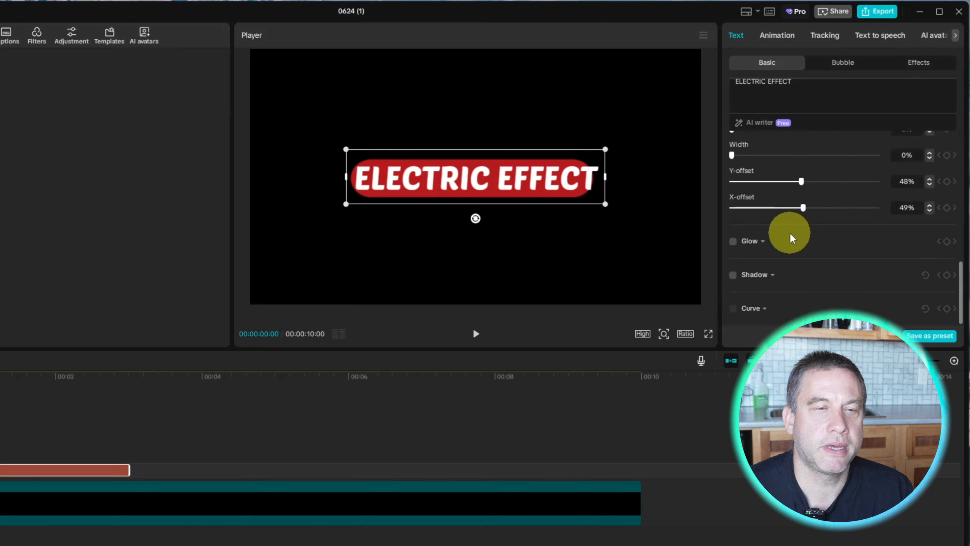
{"action": "left_click", "coordinate": [734, 276]}
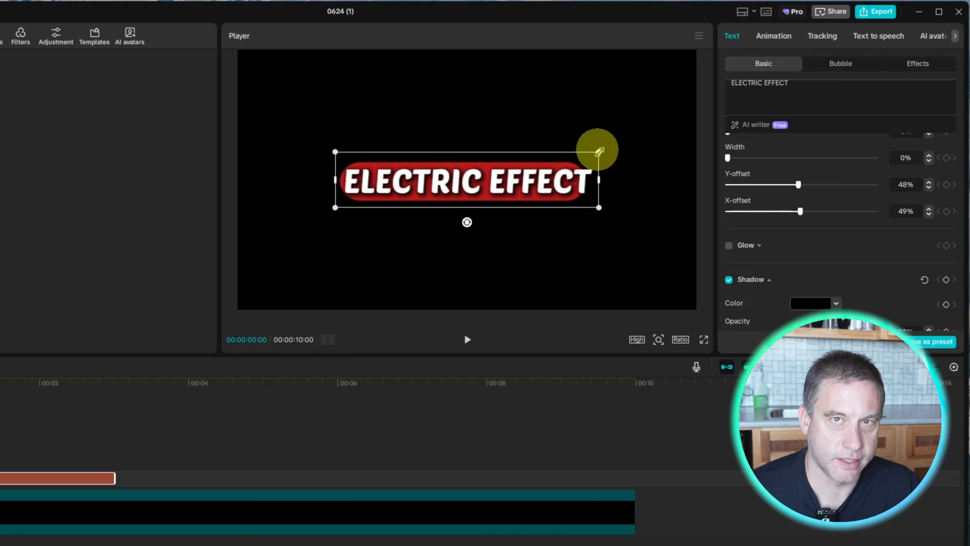
{"action": "mouse_move", "coordinate": [599, 152]}
{"action": "left_mouse_down"}
{"action": "mouse_move", "coordinate": [619, 139]}
{"action": "mouse_move", "coordinate": [610, 147]}
{"action": "left_mouse_up"}
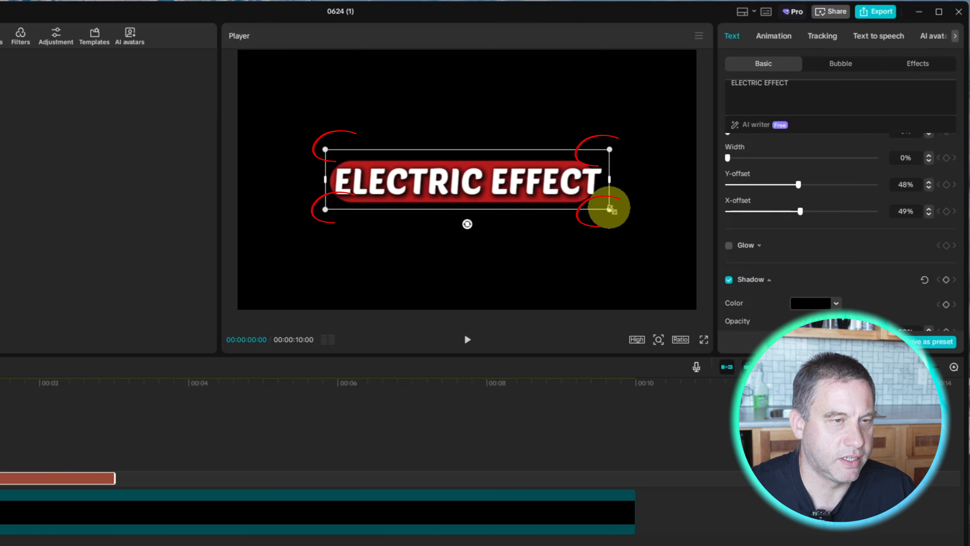
{"action": "left_click_drag", "start_coordinate": [608, 147], "coordinate": [654, 134]}
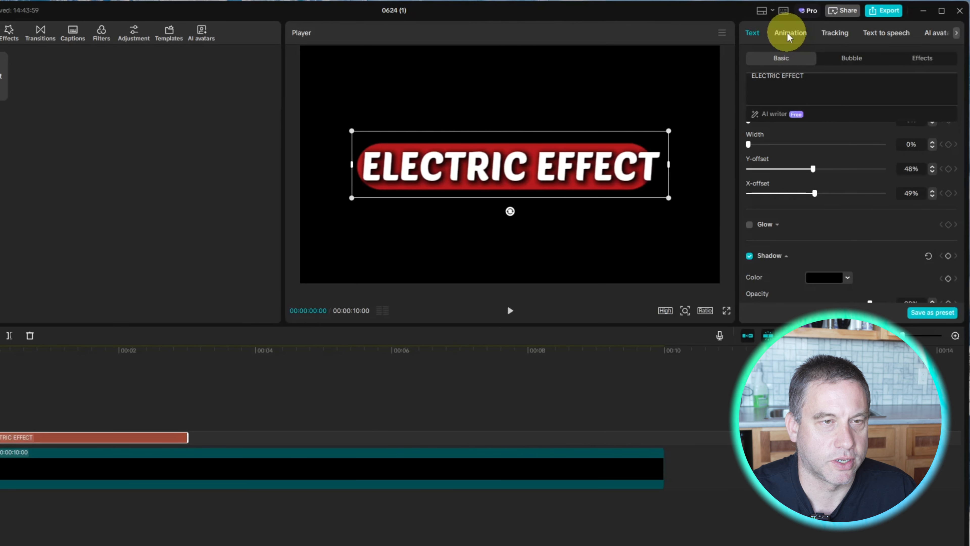
Apply the Electric Light intro animation to the ELECTRIC EFFECT text and set its duration to 3.0s
{"action": "left_click", "coordinate": [789, 35]}
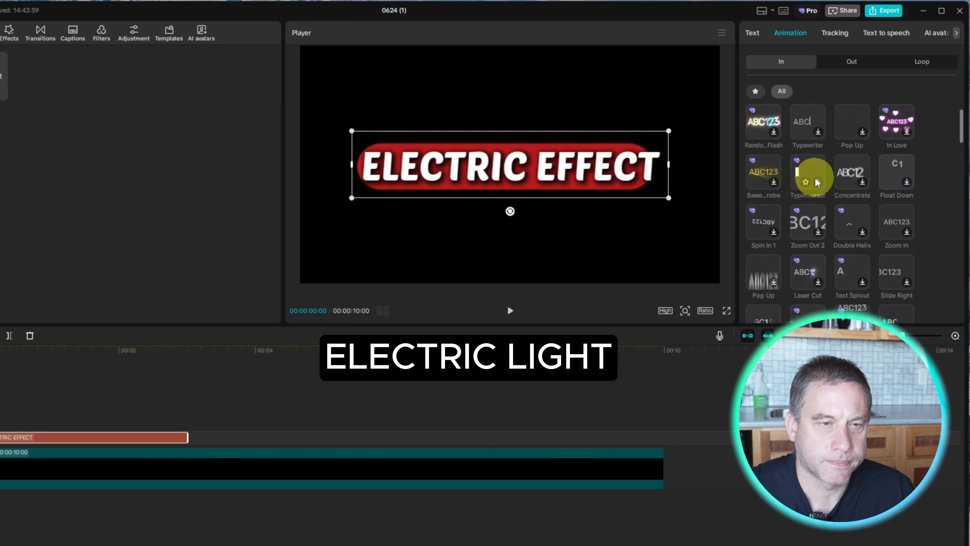
{"action": "scroll", "coordinate": [815, 182], "scroll_direction": "down", "scroll_amount": 10}
{"action": "scroll", "coordinate": [815, 183], "scroll_direction": "down", "scroll_amount": 1}
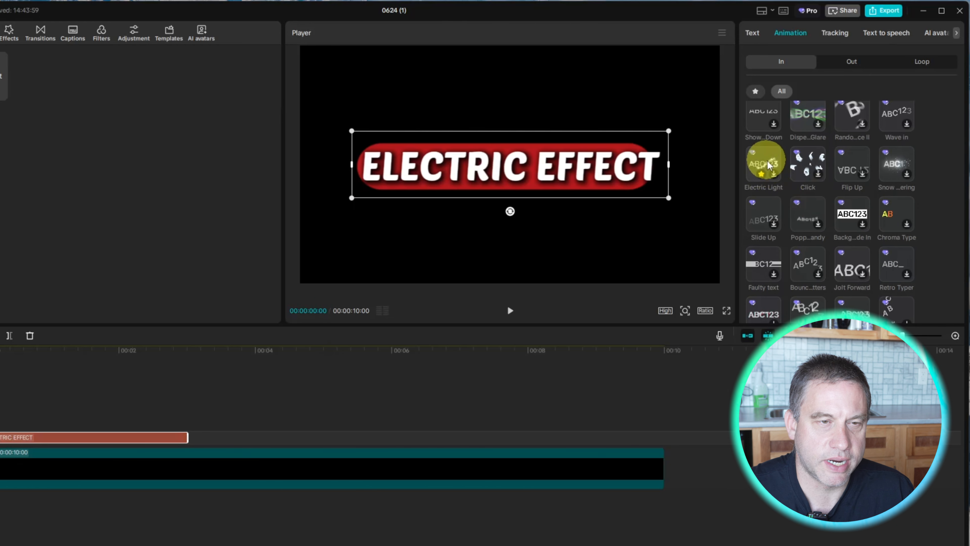
{"action": "left_click", "coordinate": [770, 169]}
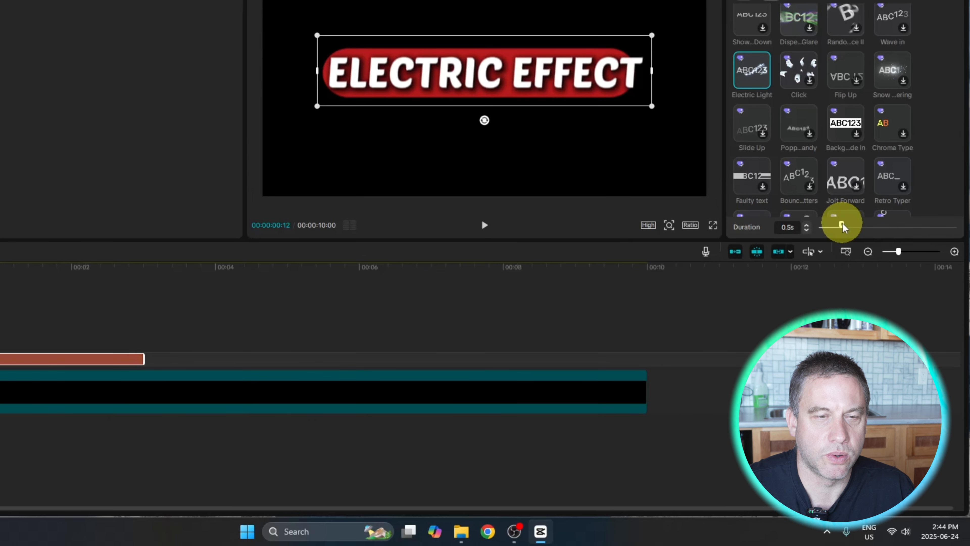
{"action": "left_click", "coordinate": [842, 226]}
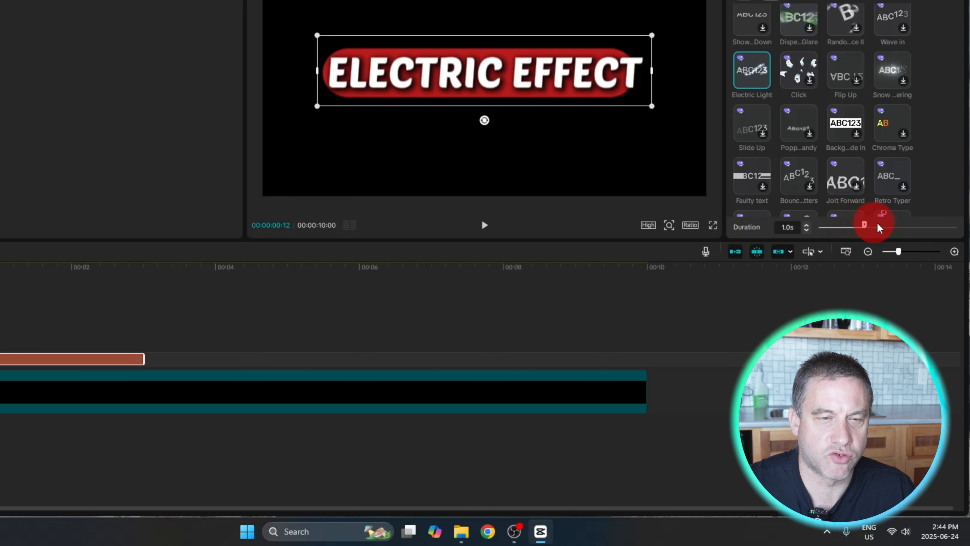
{"action": "left_click_drag", "start_coordinate": [968, 225], "coordinate": [964, 224]}
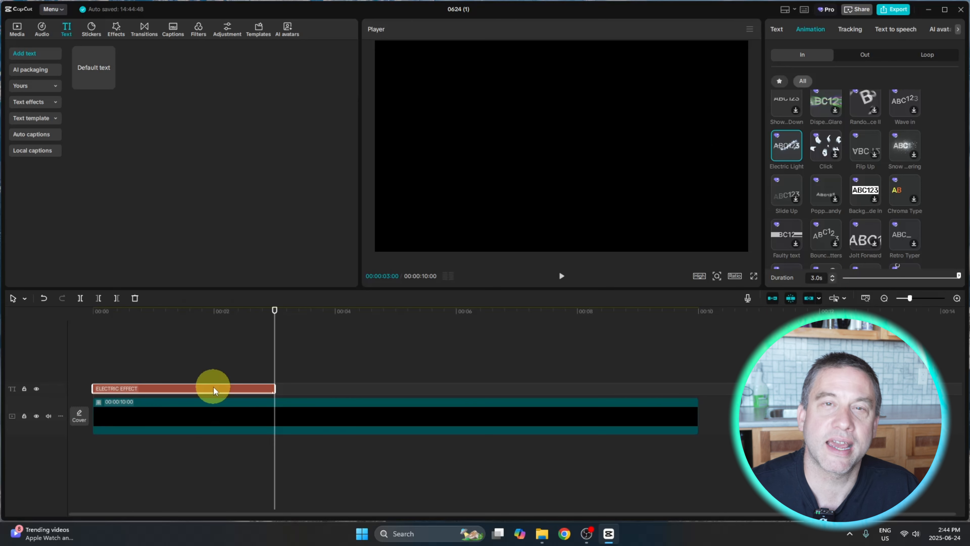
Play the text animation from the start of the timeline and return the playhead to the beginning
{"action": "left_click_drag", "start_coordinate": [245, 350], "coordinate": [66, 363]}
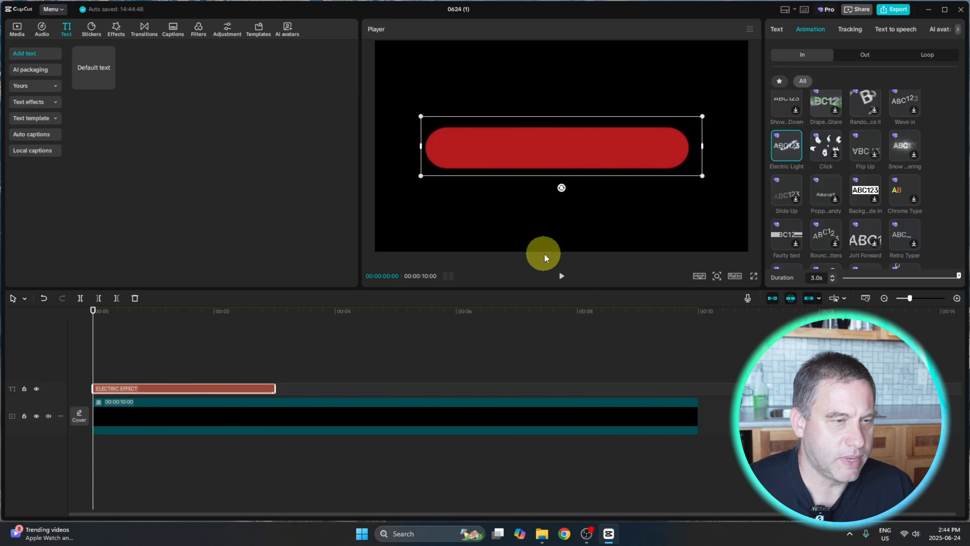
{"action": "left_click", "coordinate": [561, 278]}
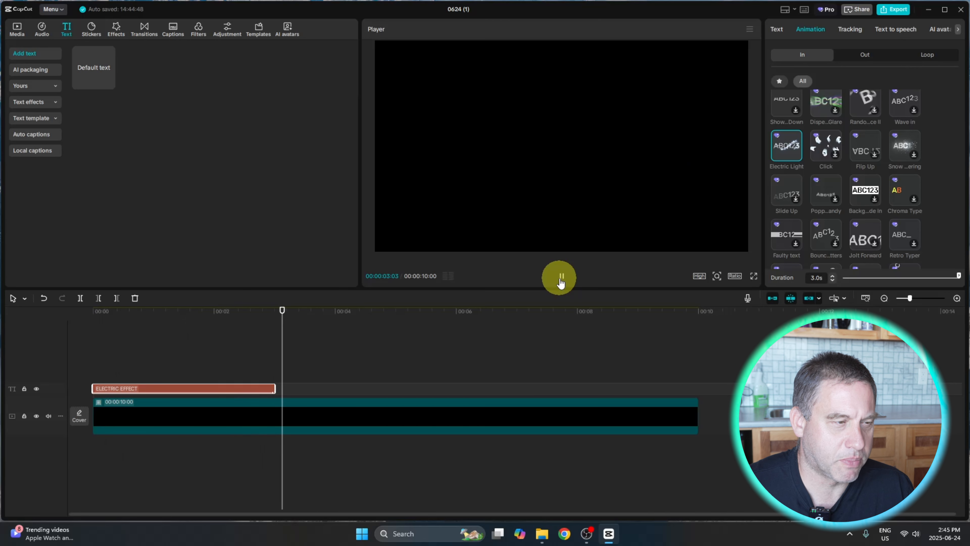
{"action": "left_click", "coordinate": [561, 278]}
{"action": "left_click_drag", "start_coordinate": [332, 332], "coordinate": [81, 357]}
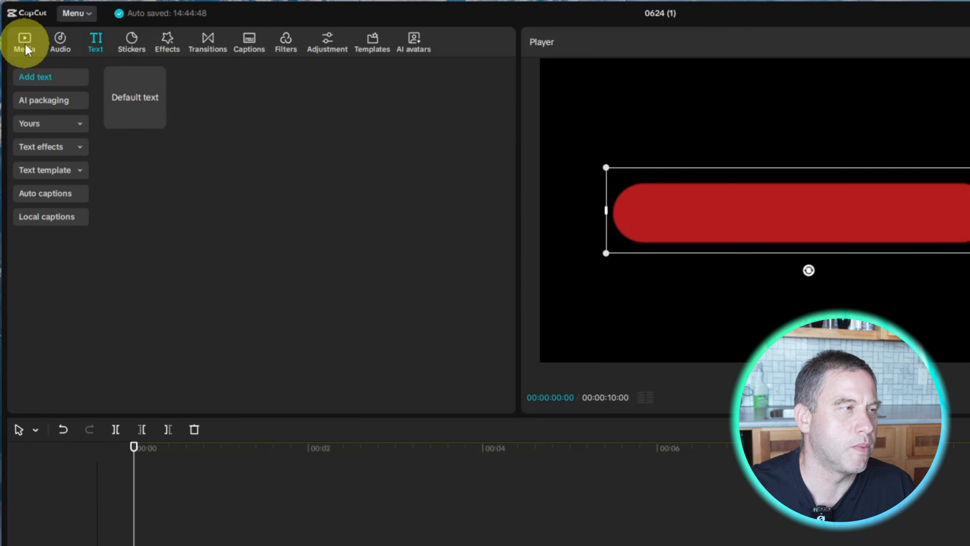
Add the imported 12-second electric-sparks-6130.mp3 sound to the timeline below the black clip, starting at 00:00
{"action": "left_click", "coordinate": [24, 44]}
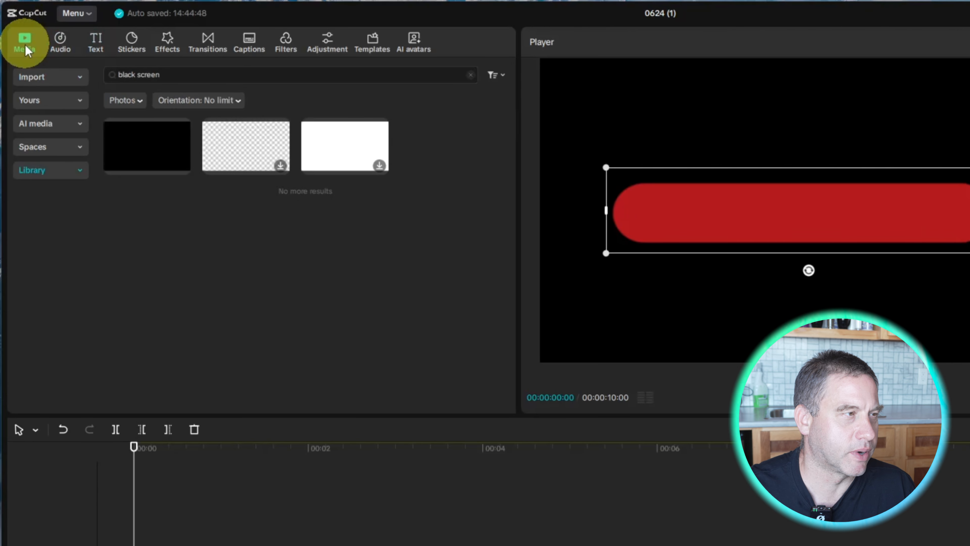
{"action": "left_click", "coordinate": [47, 78]}
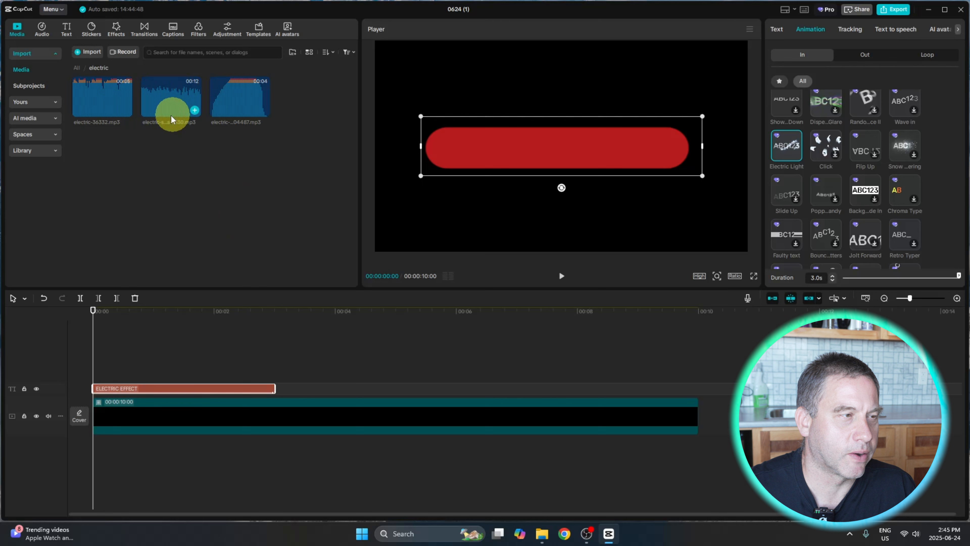
{"action": "left_click_drag", "start_coordinate": [172, 99], "coordinate": [95, 448]}
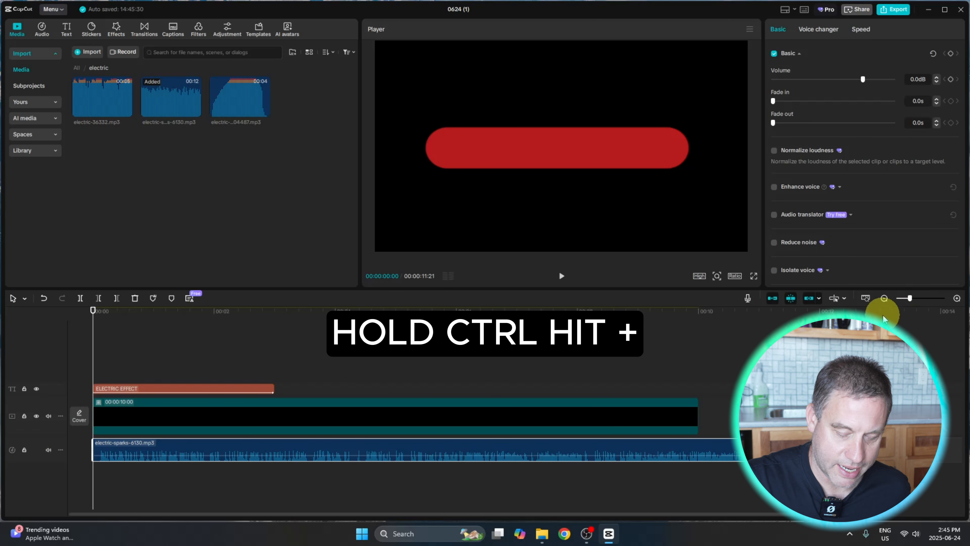
Trim the first two frames of silence from the electric-sparks-6130.mp3 clip and move it back to the timeline's start
{"action": "key", "text": "ctrl+plus"}
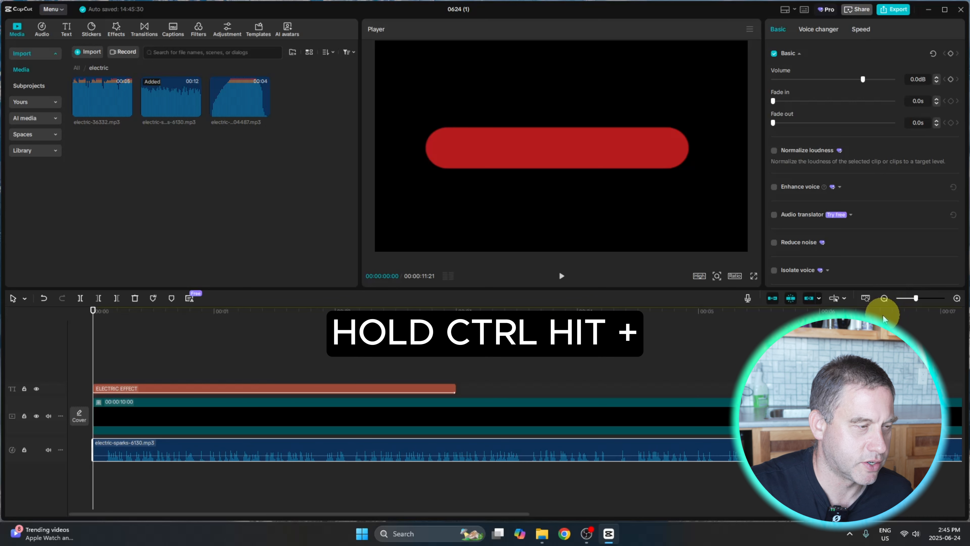
{"action": "key", "text": "ctrl+plus"}
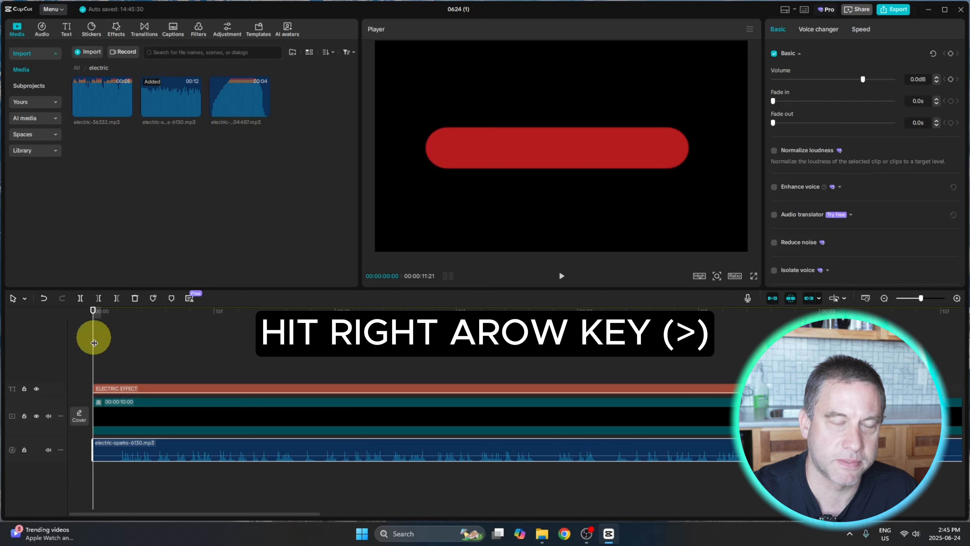
{"action": "key", "text": "Right"}
{"action": "key", "text": "Right"}
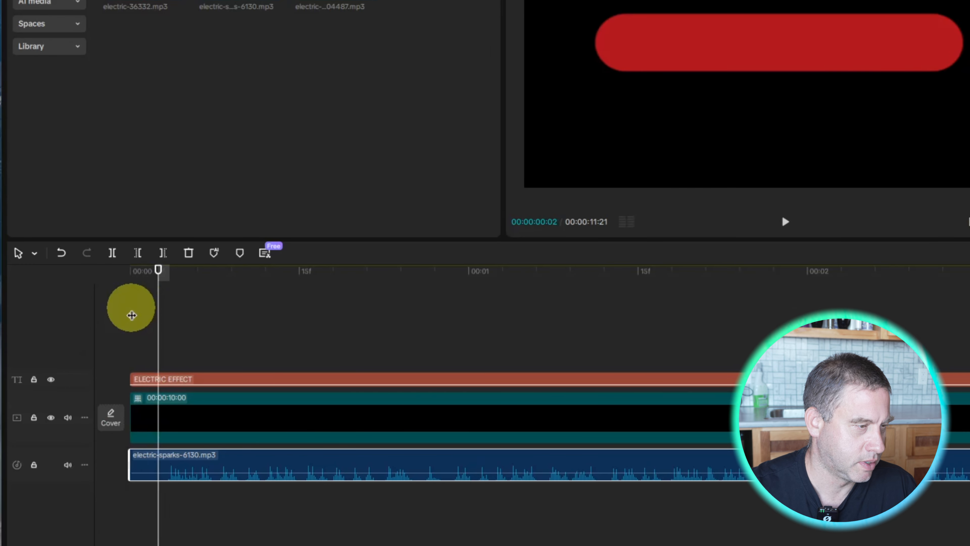
{"action": "key", "text": "Right"}
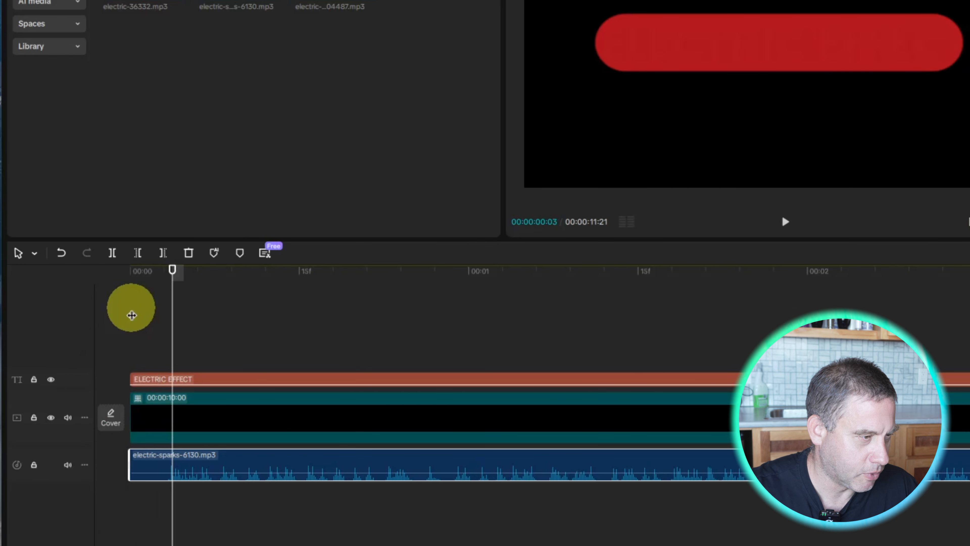
{"action": "key", "text": "Left"}
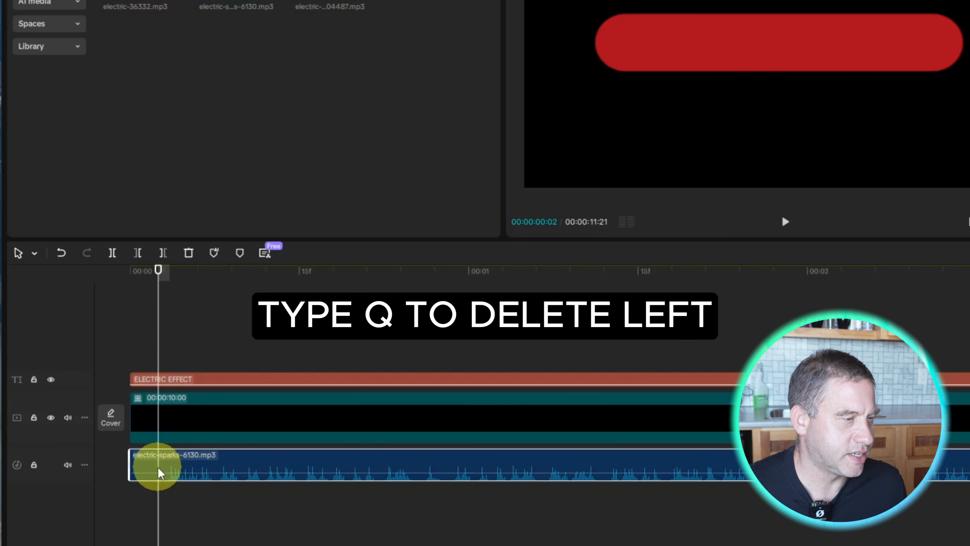
{"action": "key", "text": "q"}
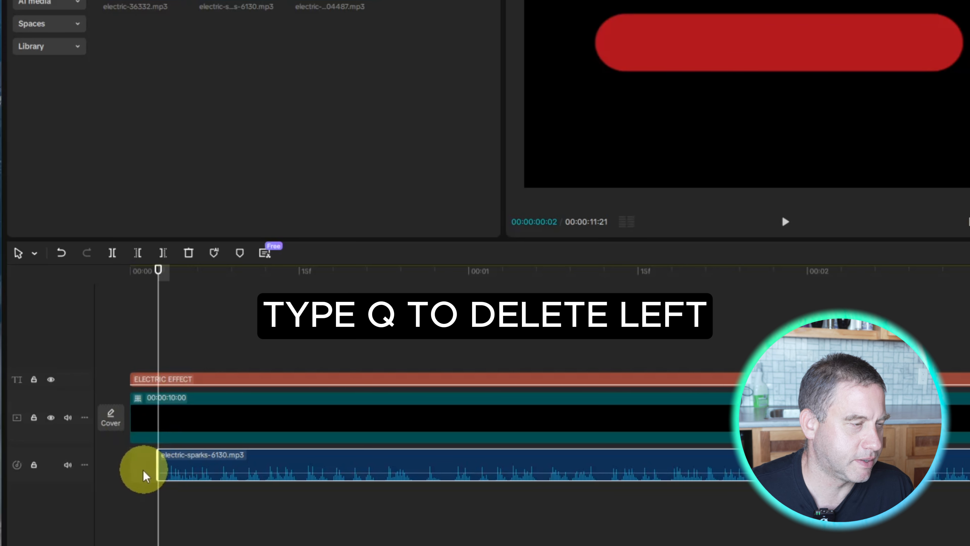
{"action": "left_click", "coordinate": [233, 469]}
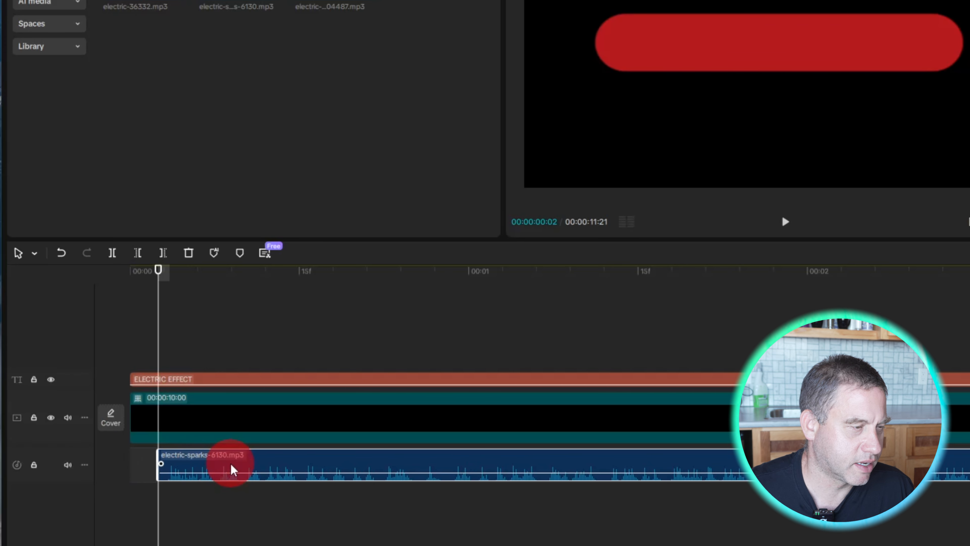
{"action": "left_click_drag", "start_coordinate": [232, 469], "coordinate": [174, 465]}
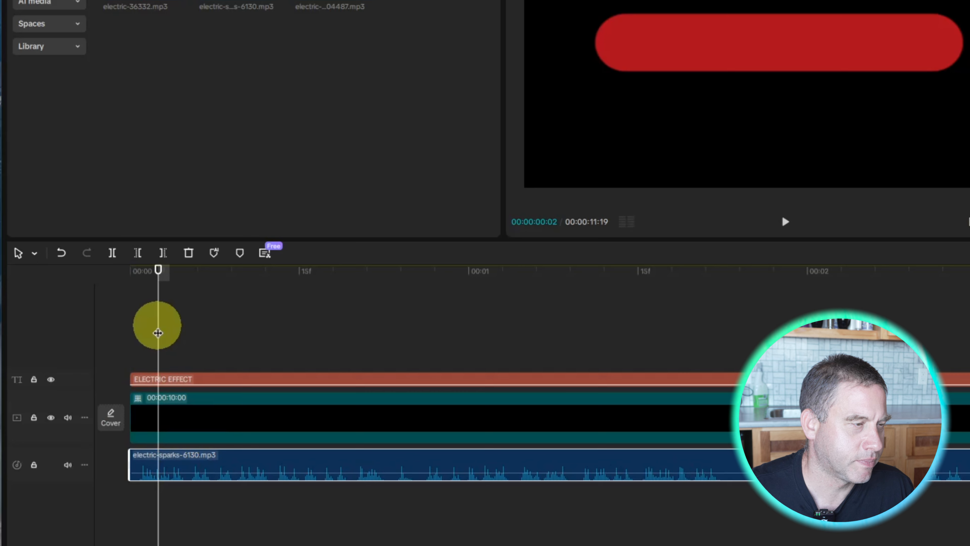
Preview the text animation together with the sparks sound from the beginning and return the playhead to the start
{"action": "left_click", "coordinate": [133, 331]}
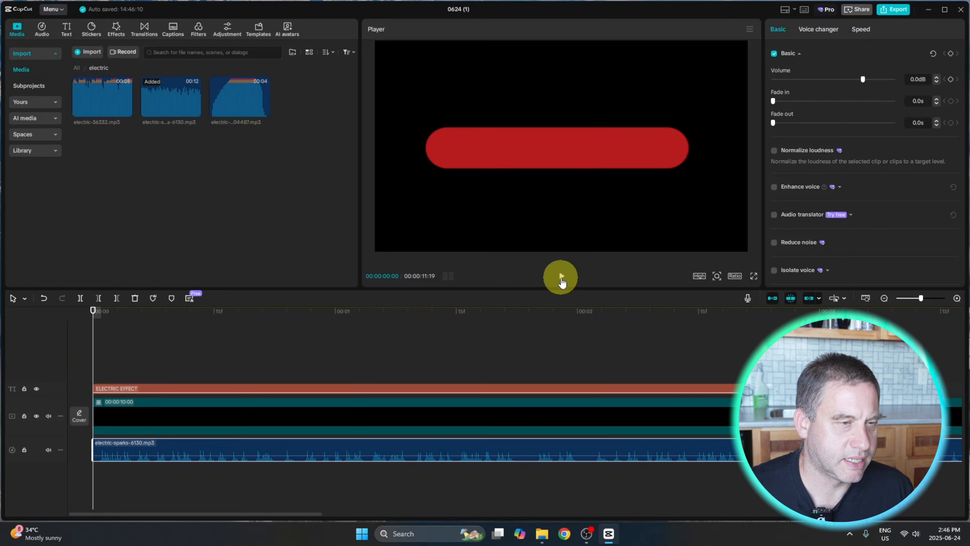
{"action": "left_click", "coordinate": [561, 277]}
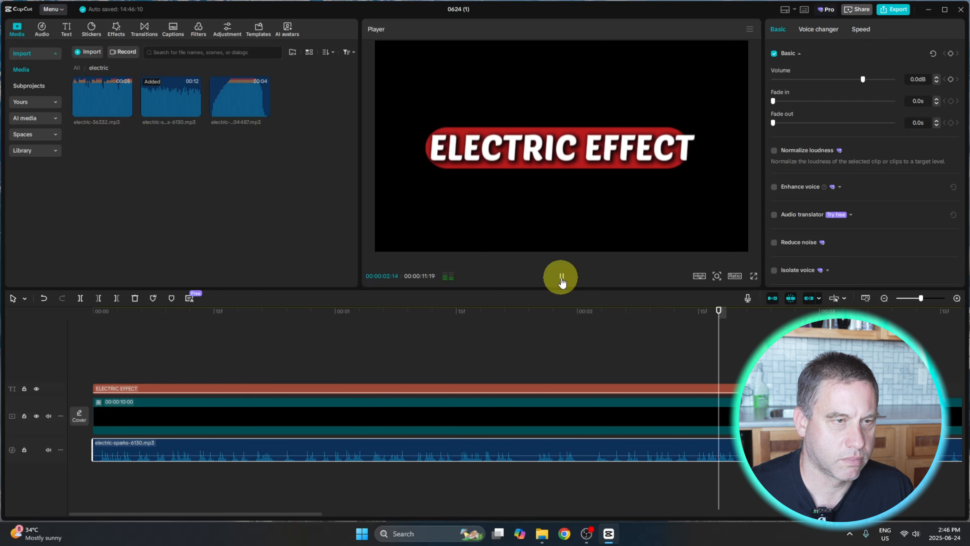
{"action": "left_click", "coordinate": [561, 277]}
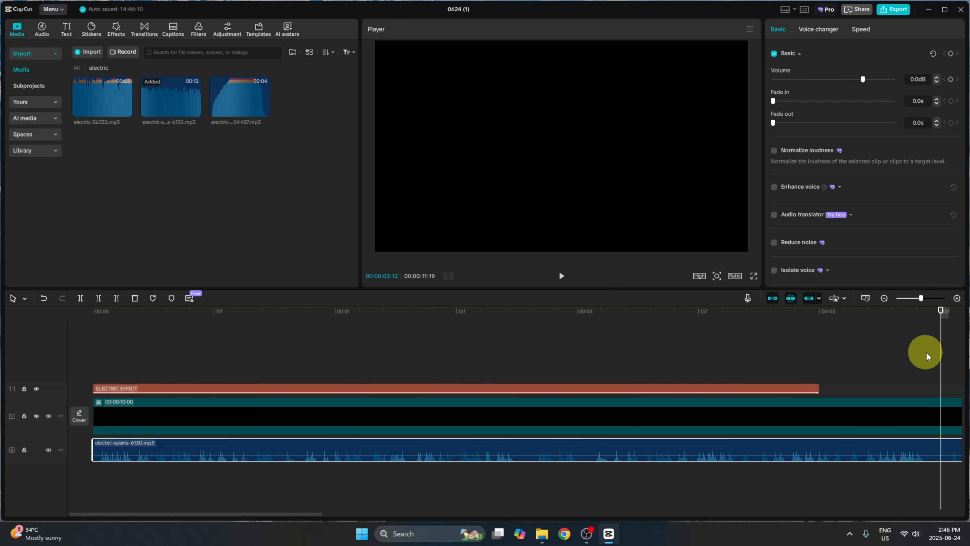
{"action": "left_click_drag", "start_coordinate": [937, 354], "coordinate": [59, 370]}
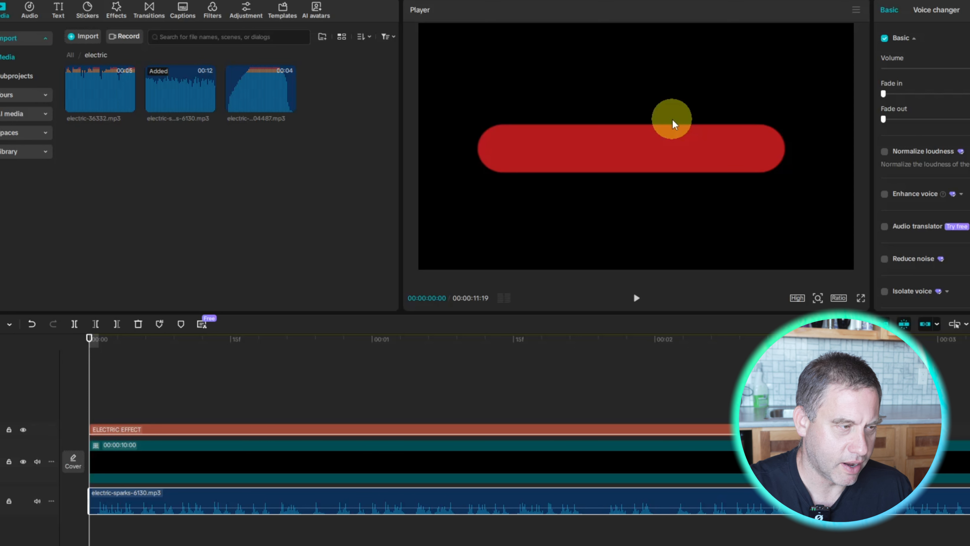
Move the sparks audio clip to start at 00:00:00:09, where the first spark appears, and preview the sync
{"action": "key", "text": "space"}
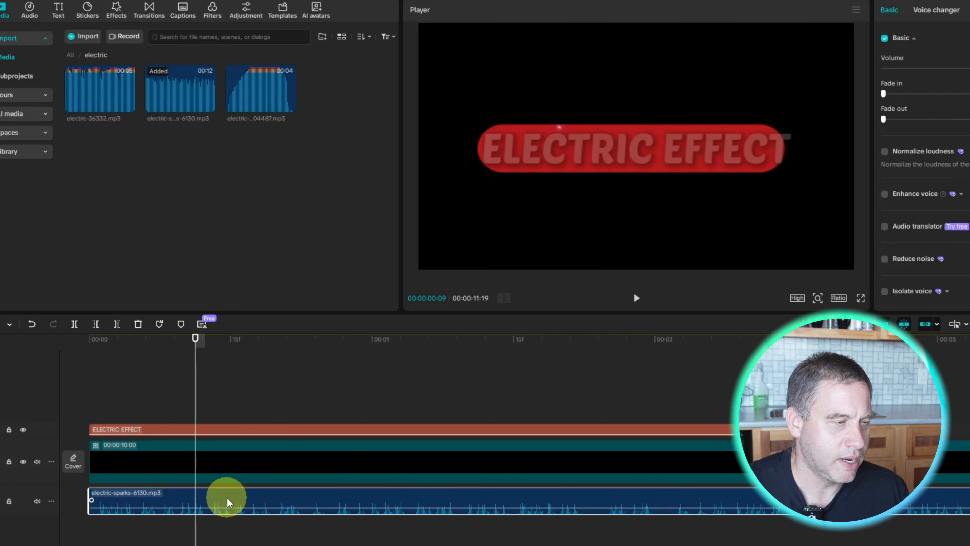
{"action": "left_click_drag", "start_coordinate": [230, 496], "coordinate": [332, 496]}
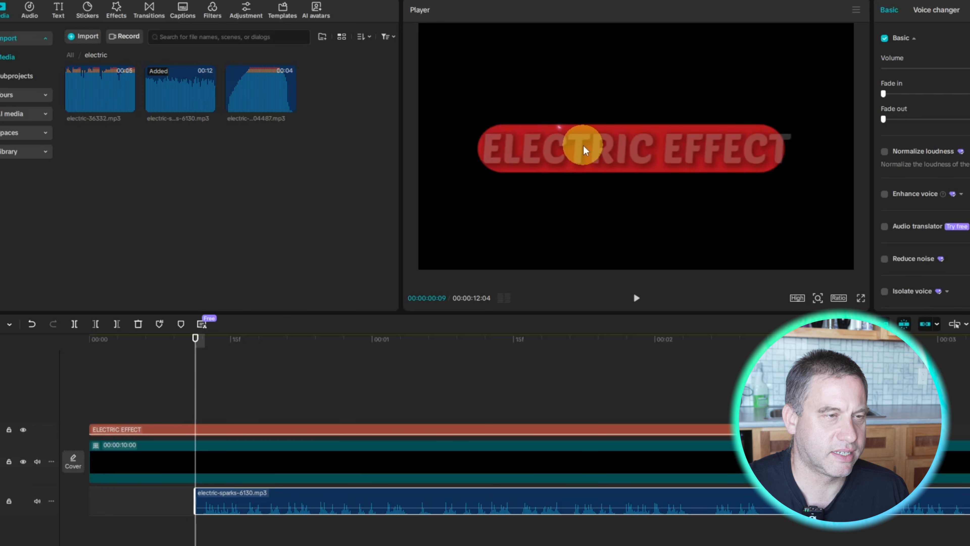
{"action": "left_click", "coordinate": [637, 297]}
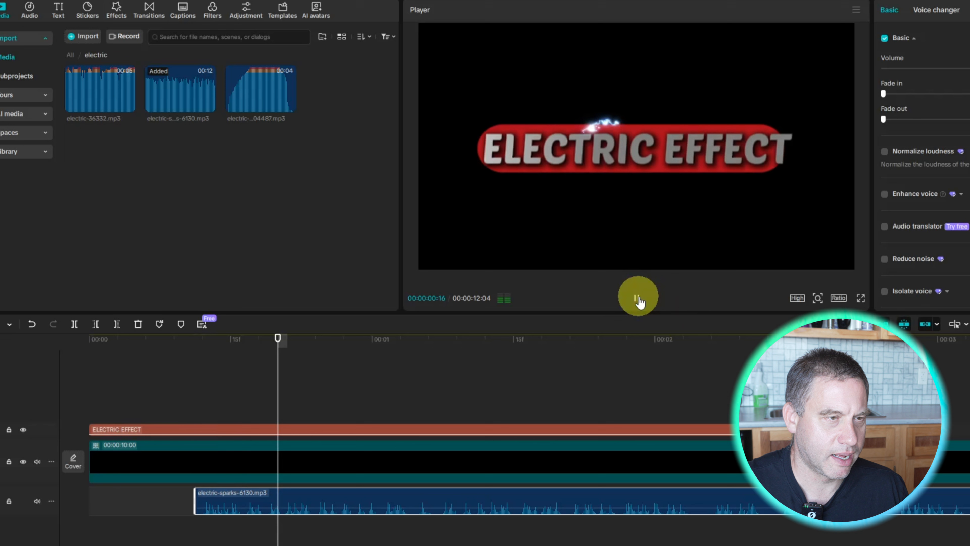
{"action": "left_click", "coordinate": [638, 299]}
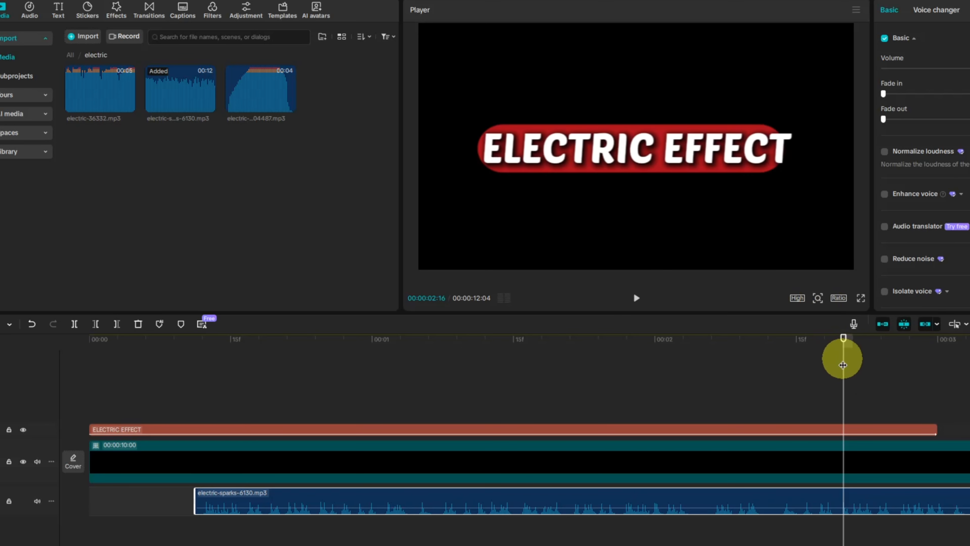
Cut off the sparks audio after 00:00:02:13, where the electric animation on the text ends
{"action": "left_click", "coordinate": [843, 365]}
{"action": "left_click_drag", "start_coordinate": [841, 363], "coordinate": [805, 364]}
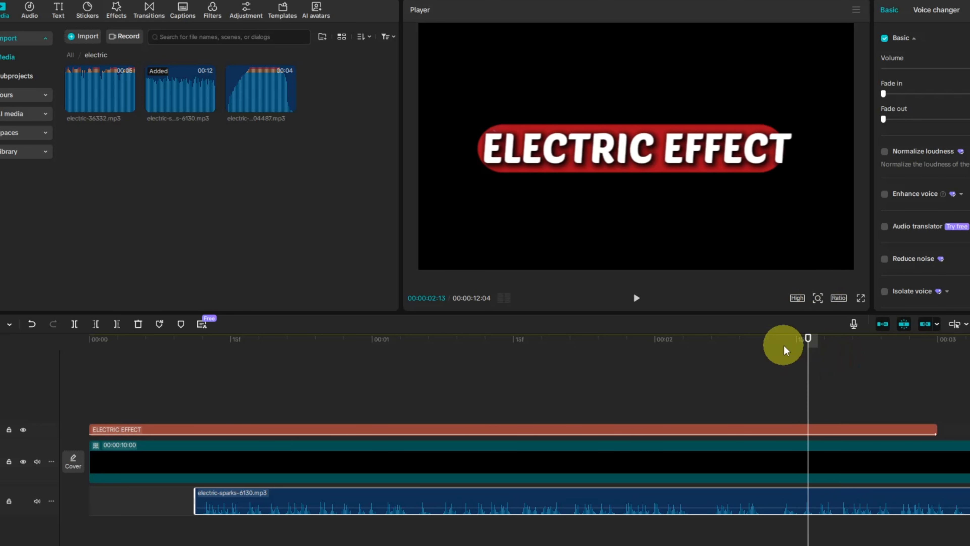
{"action": "key", "text": "Left"}
{"action": "key", "text": "Right"}
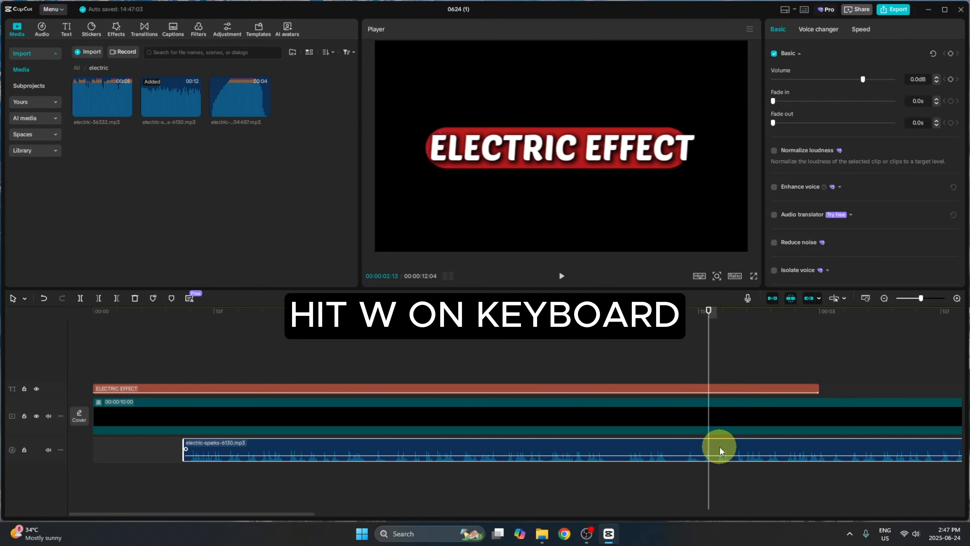
{"action": "key", "text": "w"}
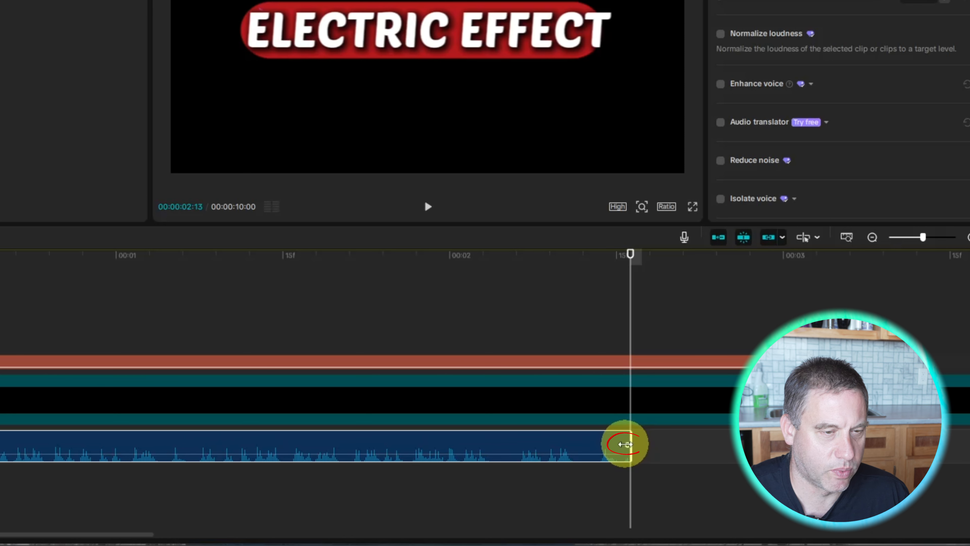
Give the sparks audio clip a 0.1s fade-out at its end and a 0.1s fade-in at its start
{"action": "left_click_drag", "start_coordinate": [624, 444], "coordinate": [625, 444]}
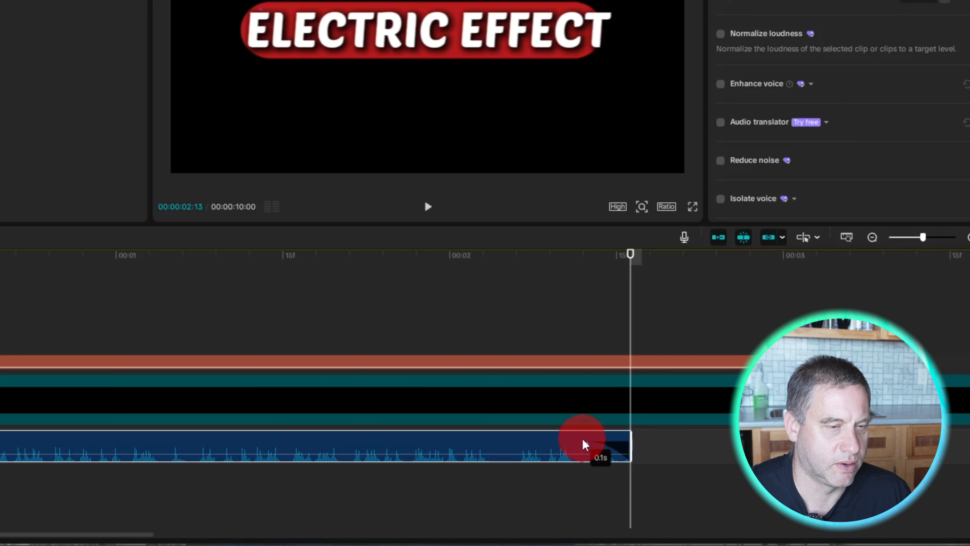
{"action": "left_click_drag", "start_coordinate": [586, 443], "coordinate": [585, 444]}
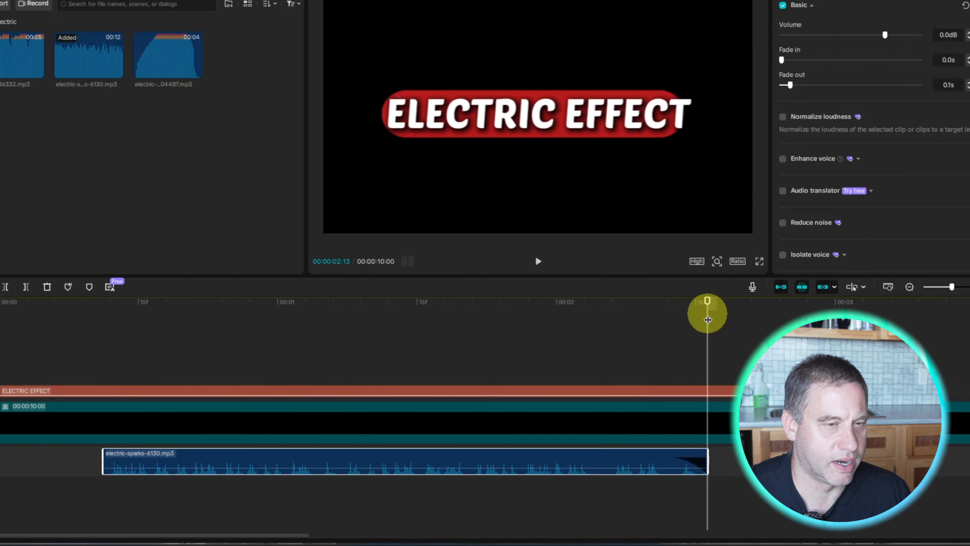
{"action": "left_click_drag", "start_coordinate": [677, 320], "coordinate": [186, 334]}
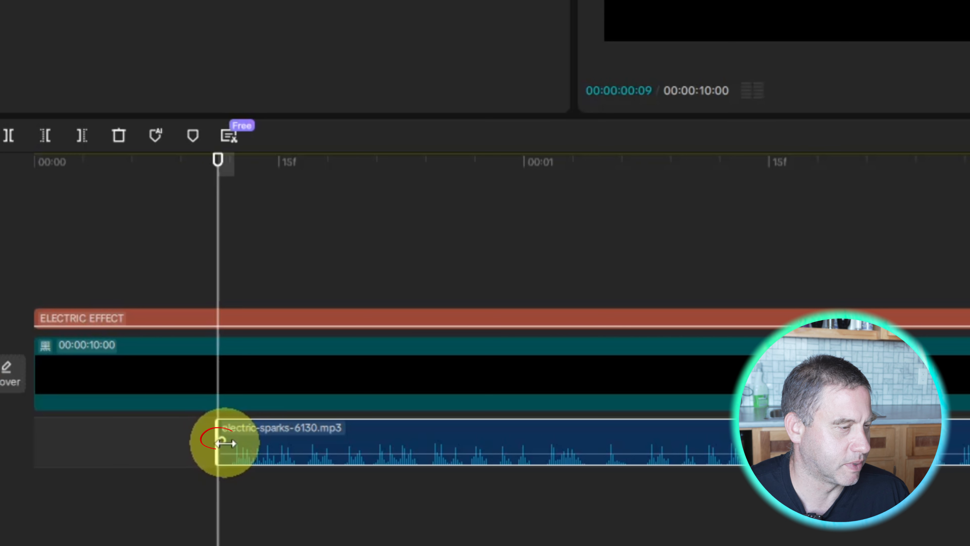
{"action": "left_click_drag", "start_coordinate": [225, 443], "coordinate": [226, 443]}
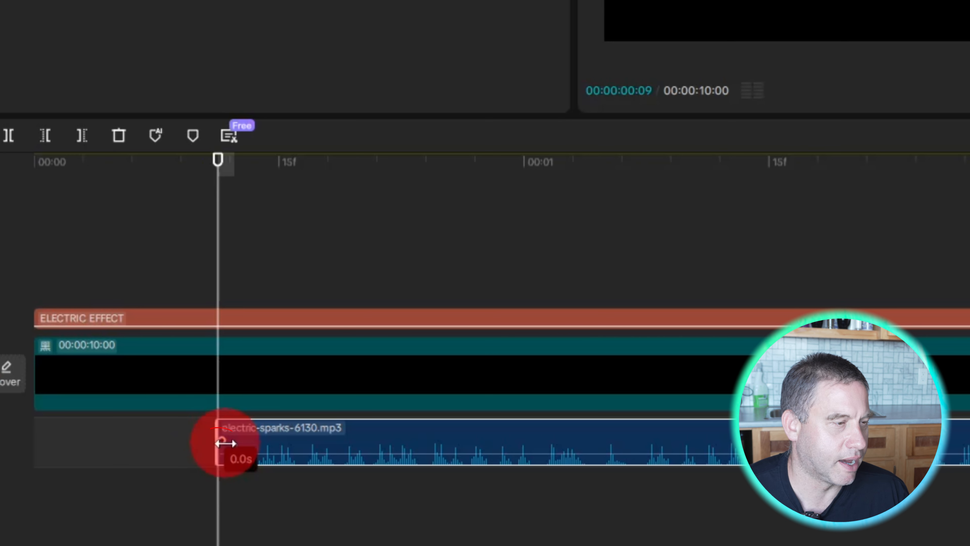
{"action": "left_click_drag", "start_coordinate": [230, 446], "coordinate": [264, 452]}
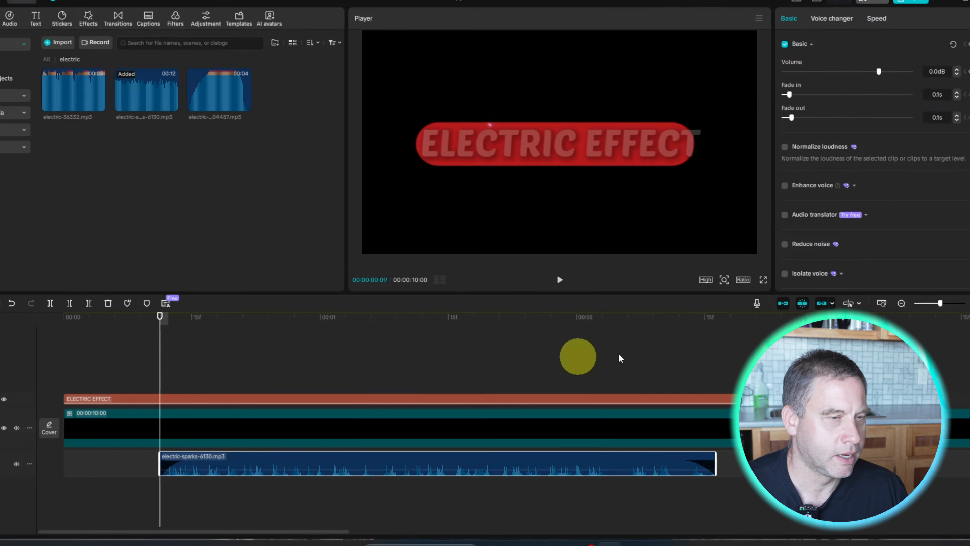
Return the playhead to the beginning and preview the text animation with the faded sparks sound
{"action": "left_click_drag", "start_coordinate": [182, 349], "coordinate": [48, 352]}
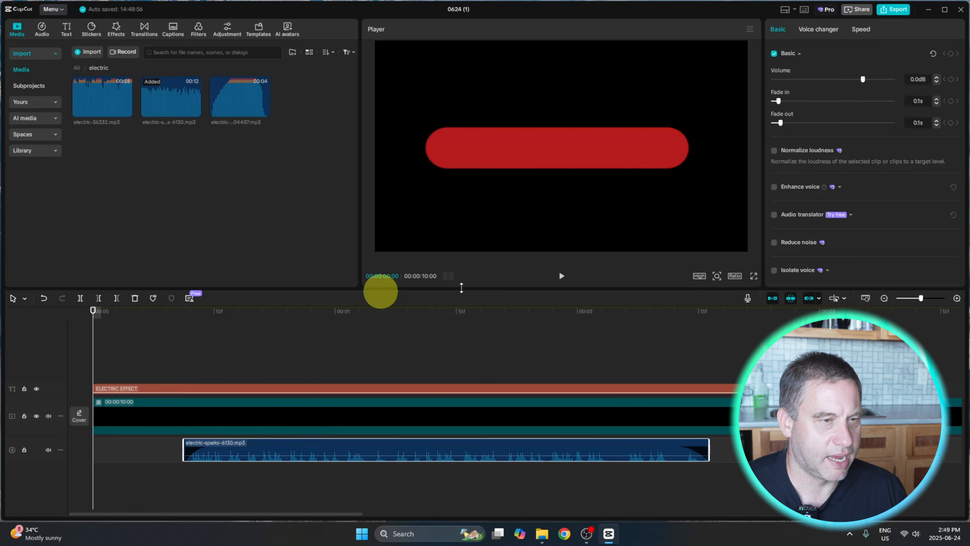
{"action": "left_click", "coordinate": [561, 277]}
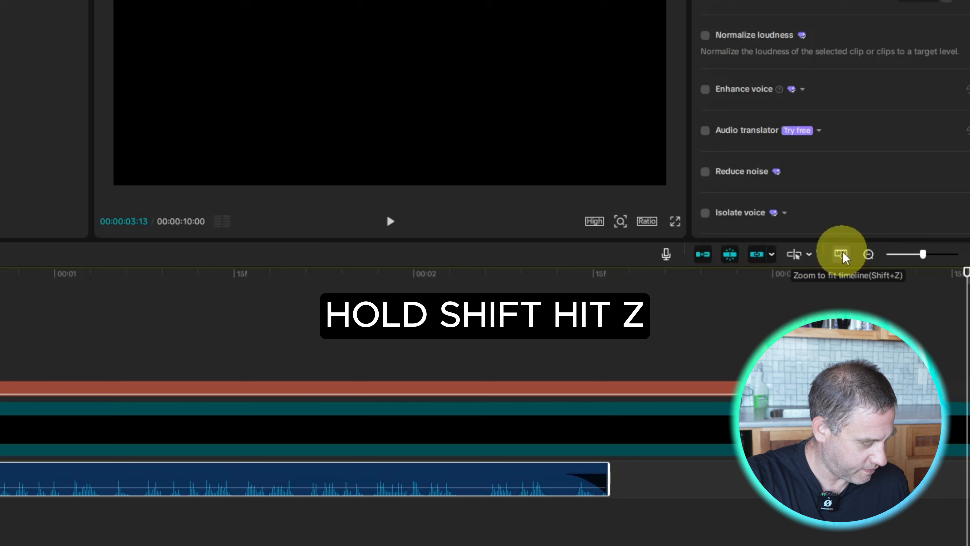
Copy the ELECTRIC EFFECT text clip and paste the duplicate on the same track at 00:00:03:06
{"action": "key", "text": "shift+z"}
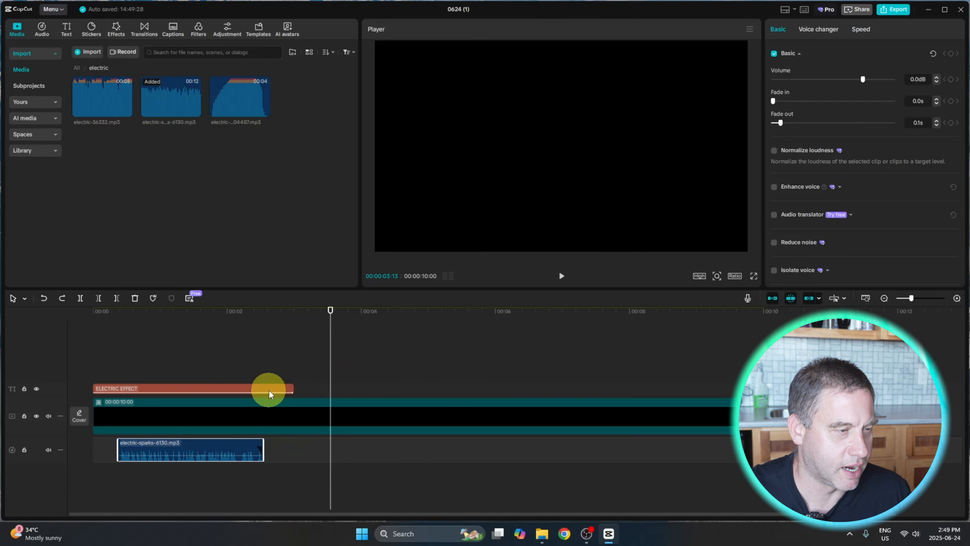
{"action": "left_click", "coordinate": [283, 388]}
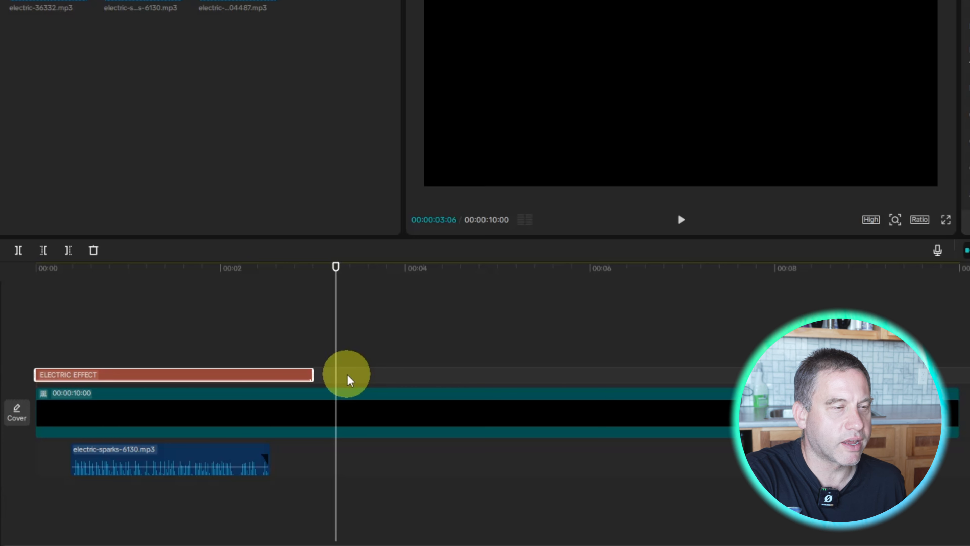
{"action": "key", "text": "ctrl+v"}
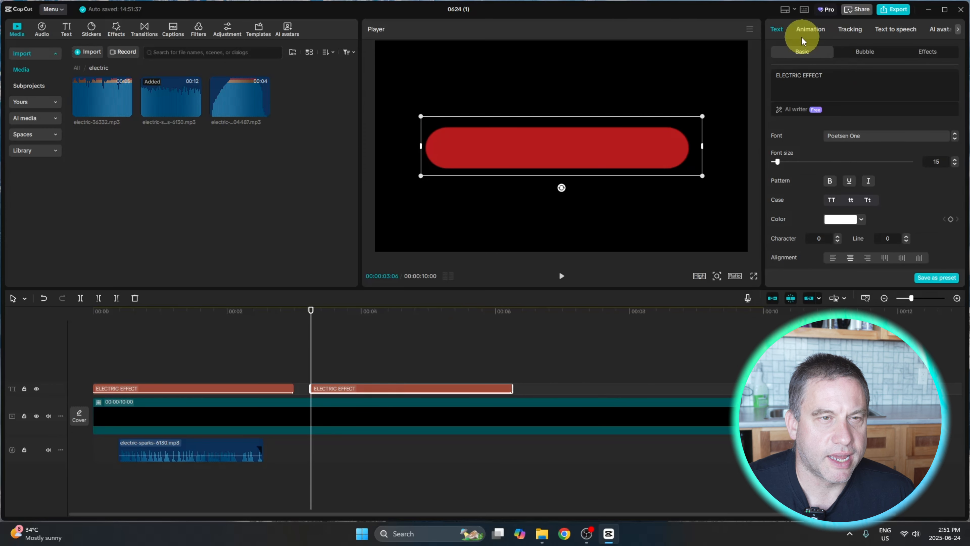
Replace the duplicated text clip's Electric Light entrance animation with Laser Cut
{"action": "left_click", "coordinate": [810, 29]}
{"action": "left_click", "coordinate": [795, 148]}
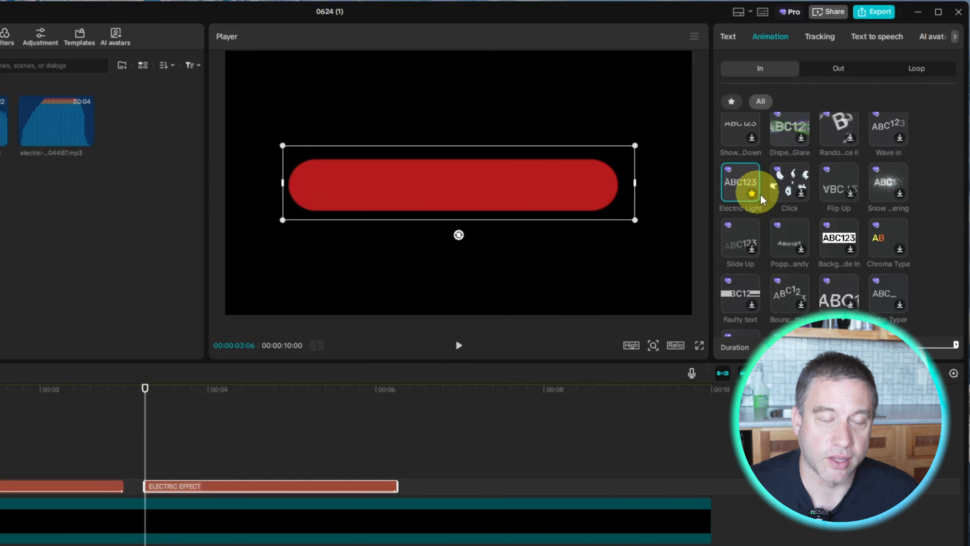
{"action": "scroll", "coordinate": [792, 221], "scroll_direction": "up", "scroll_amount": 3}
{"action": "scroll", "coordinate": [796, 223], "scroll_direction": "up", "scroll_amount": 3}
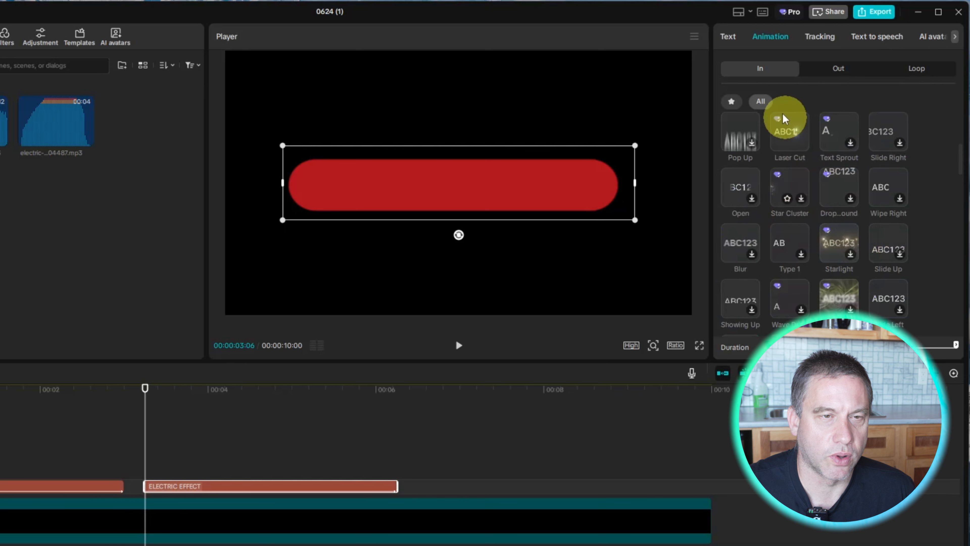
{"action": "left_click", "coordinate": [784, 127]}
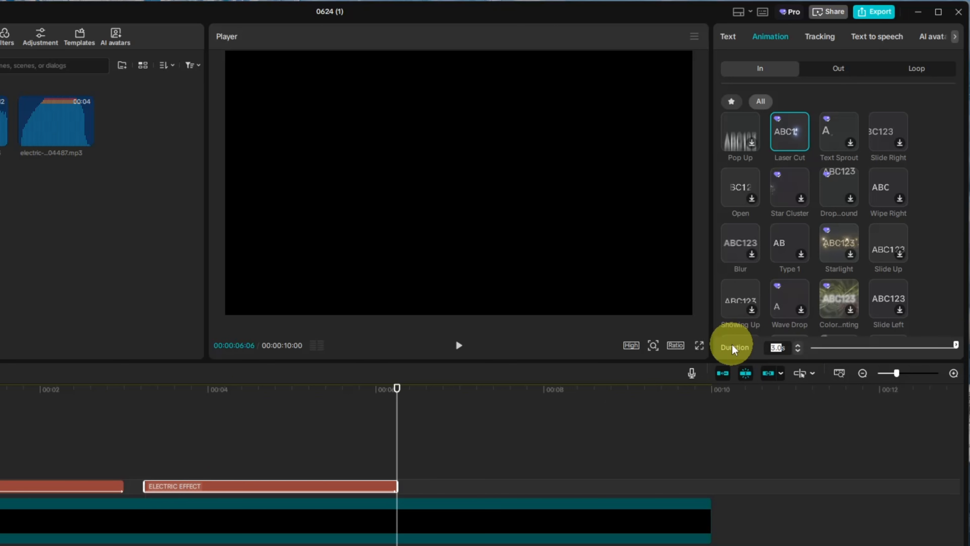
Place electric-36332.mp3 at 00:00:03:06 under the second text clip and trim off its silent opening up to 00:00:03:07
{"action": "left_click_drag", "start_coordinate": [410, 396], "coordinate": [144, 427]}
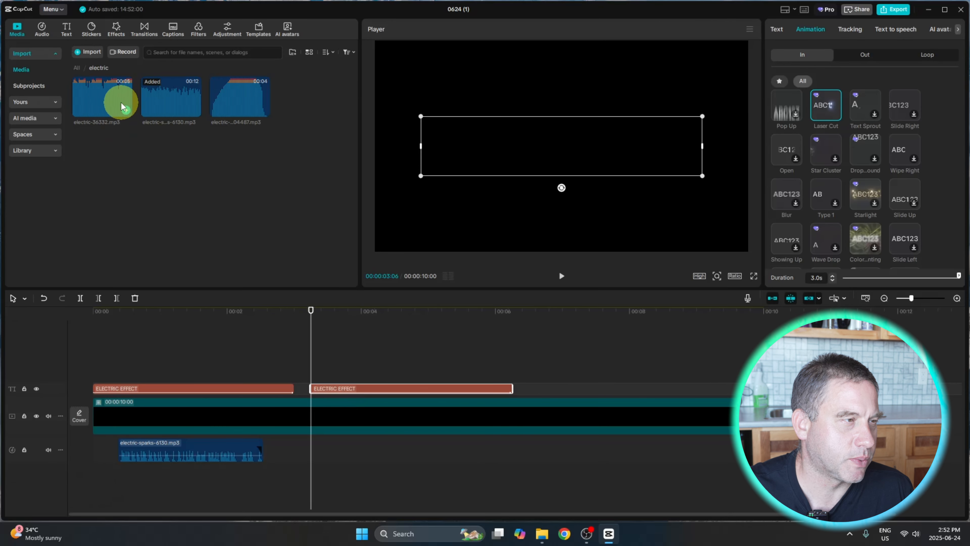
{"action": "left_click_drag", "start_coordinate": [117, 103], "coordinate": [313, 447]}
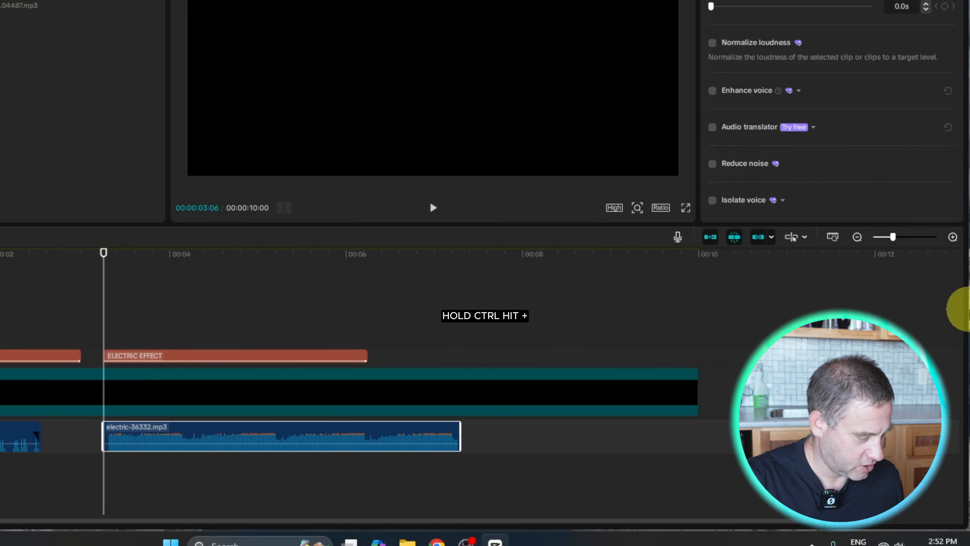
{"action": "key", "text": "ctrl+plus"}
{"action": "key", "text": "ctrl+plus"}
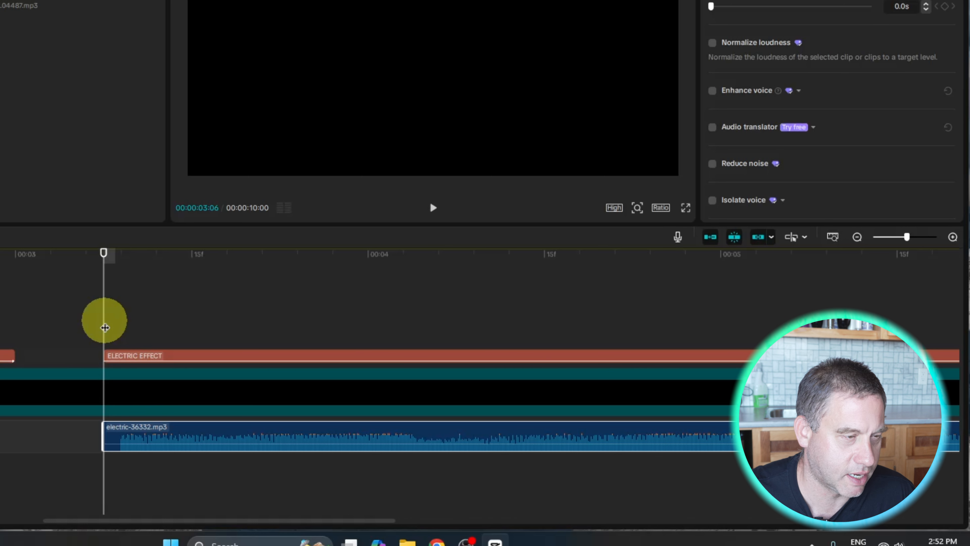
{"action": "left_click_drag", "start_coordinate": [104, 327], "coordinate": [118, 326]}
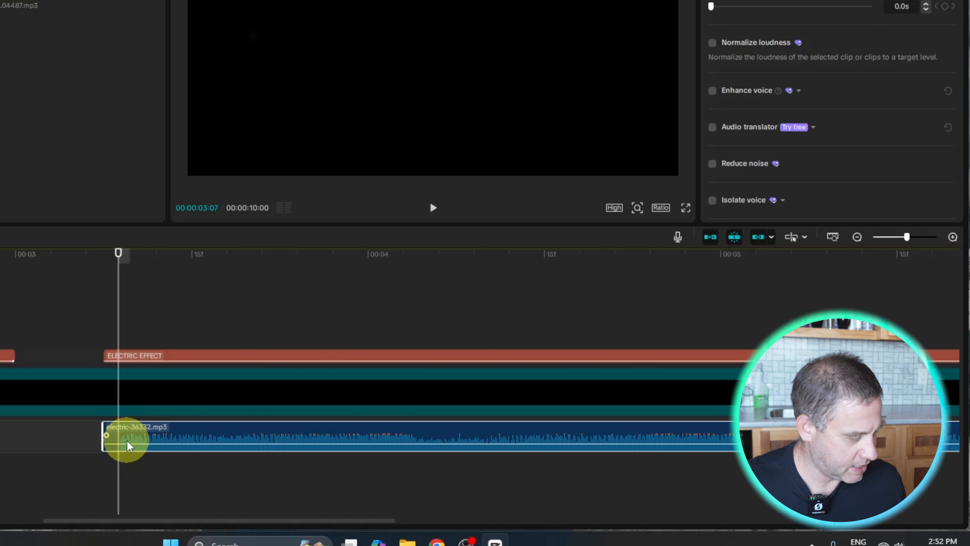
{"action": "key", "text": "q"}
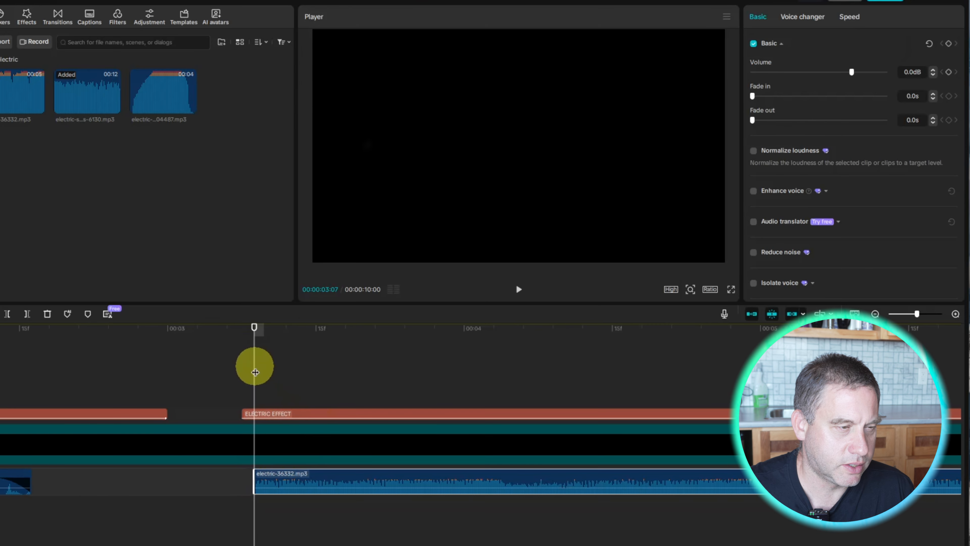
Move the electric-36332.mp3 clip to start at 00:00:03:08, where the laser light appears
{"action": "left_click_drag", "start_coordinate": [119, 300], "coordinate": [127, 300]}
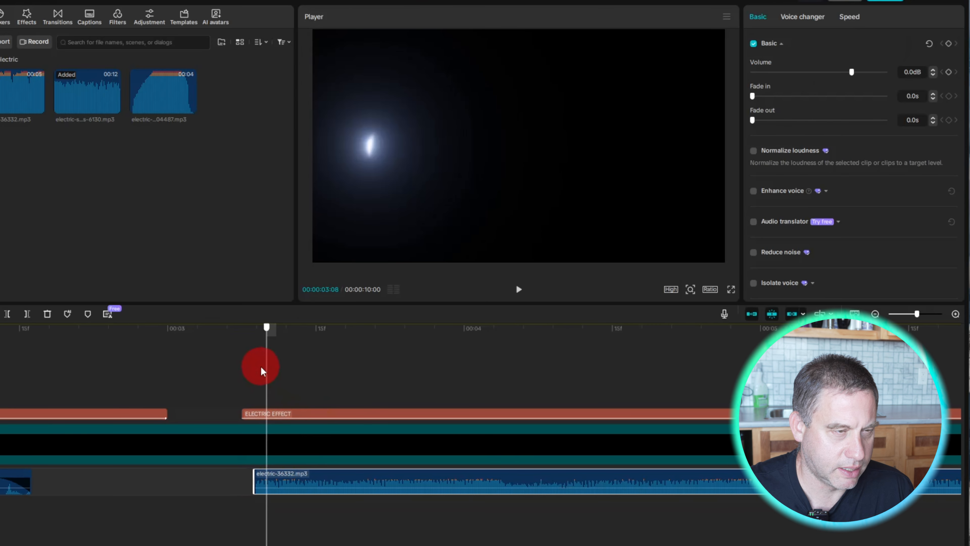
{"action": "left_click_drag", "start_coordinate": [262, 370], "coordinate": [254, 372]}
{"action": "key", "text": "Right"}
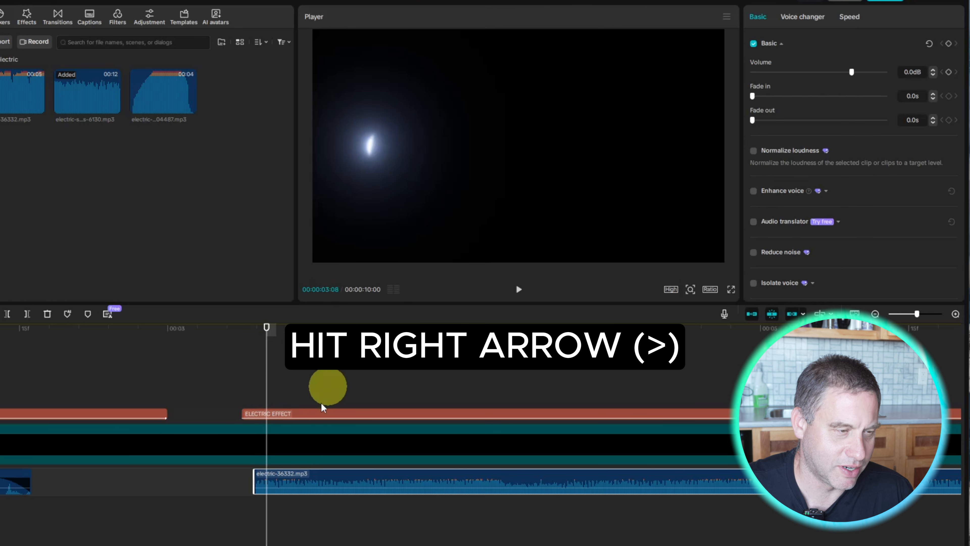
{"action": "left_click_drag", "start_coordinate": [281, 487], "coordinate": [292, 481]}
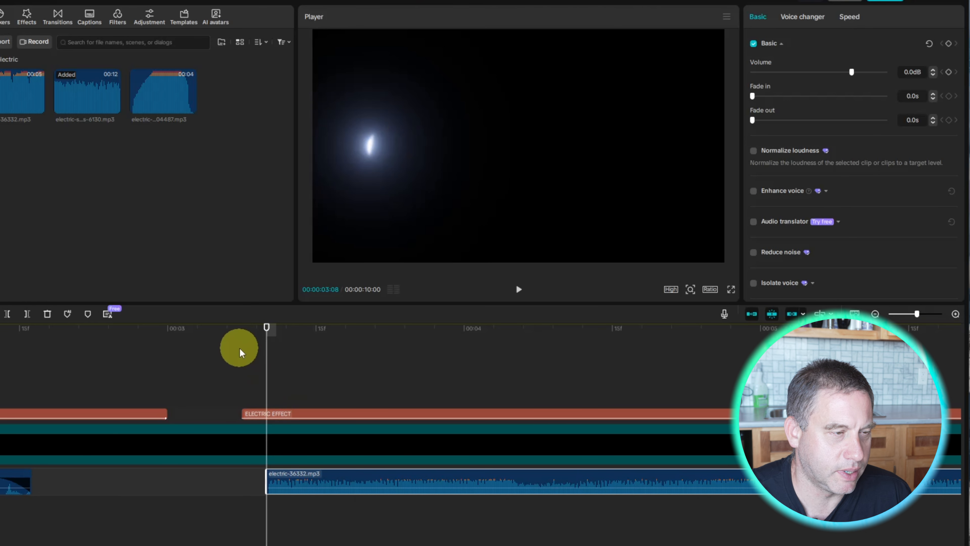
Preview the Laser Cut animation together with the electric-36332.mp3 sound from 00:00:03:07
{"action": "left_click", "coordinate": [268, 366]}
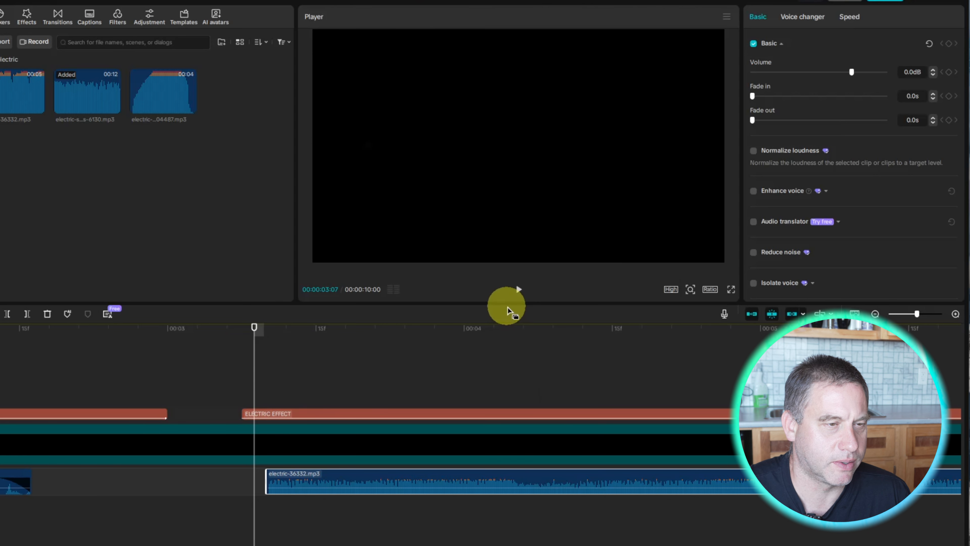
{"action": "left_click", "coordinate": [518, 290]}
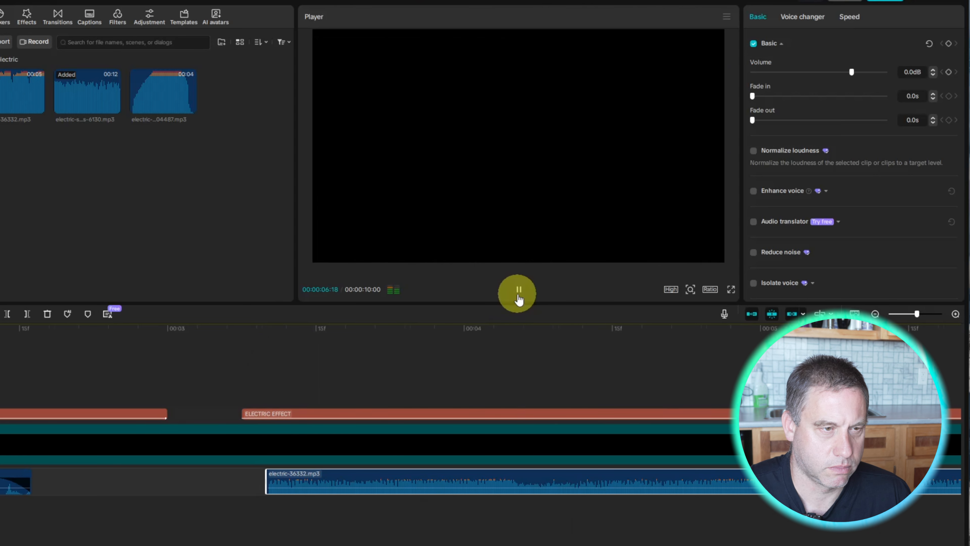
{"action": "left_click", "coordinate": [518, 293]}
Cut off the electric-36332.mp3 clip after 00:00:04:06
{"action": "left_click_drag", "start_coordinate": [466, 363], "coordinate": [738, 390]}
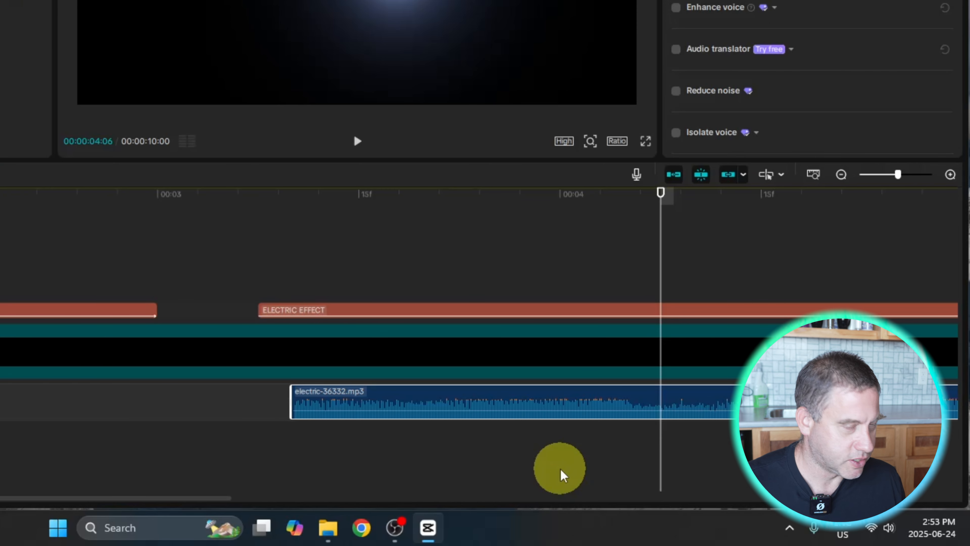
{"action": "left_click", "coordinate": [680, 405]}
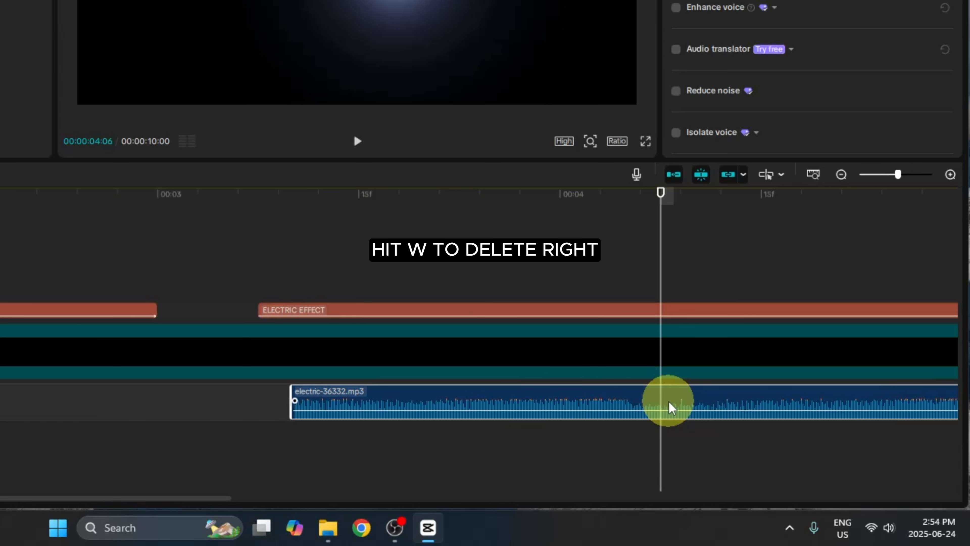
{"action": "key", "text": "w"}
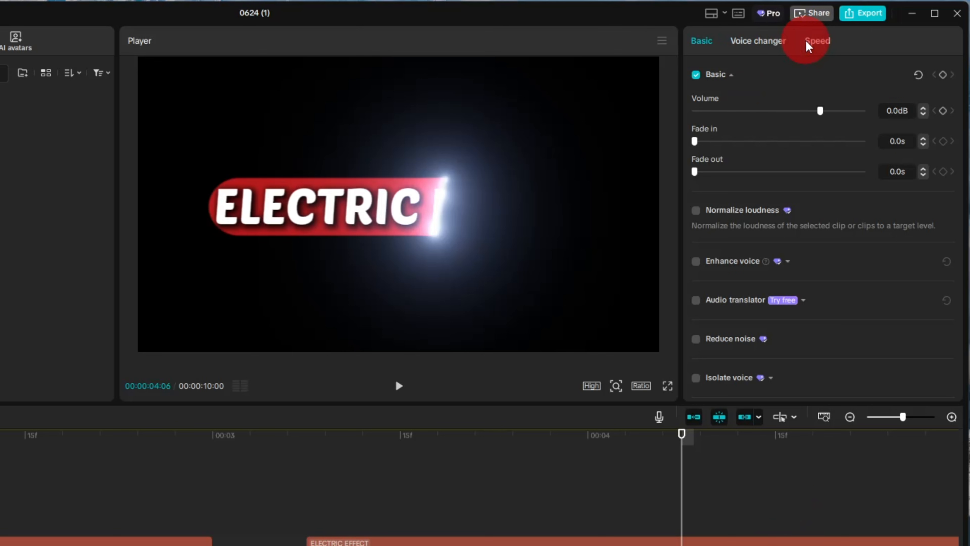
Open the speed settings of the trimmed electric-36332.mp3 clip and set its speed to 1.00x
{"action": "left_click", "coordinate": [810, 40]}
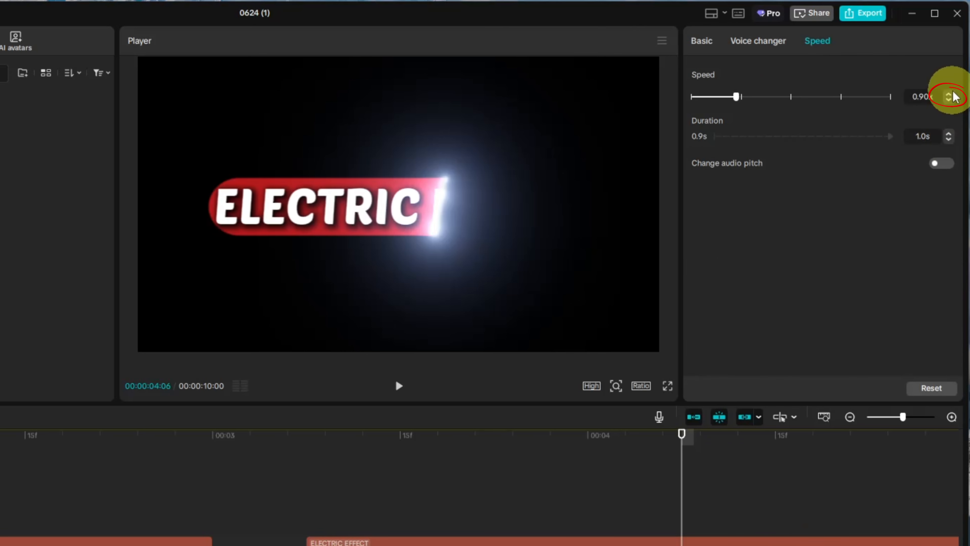
{"action": "left_click", "coordinate": [949, 94]}
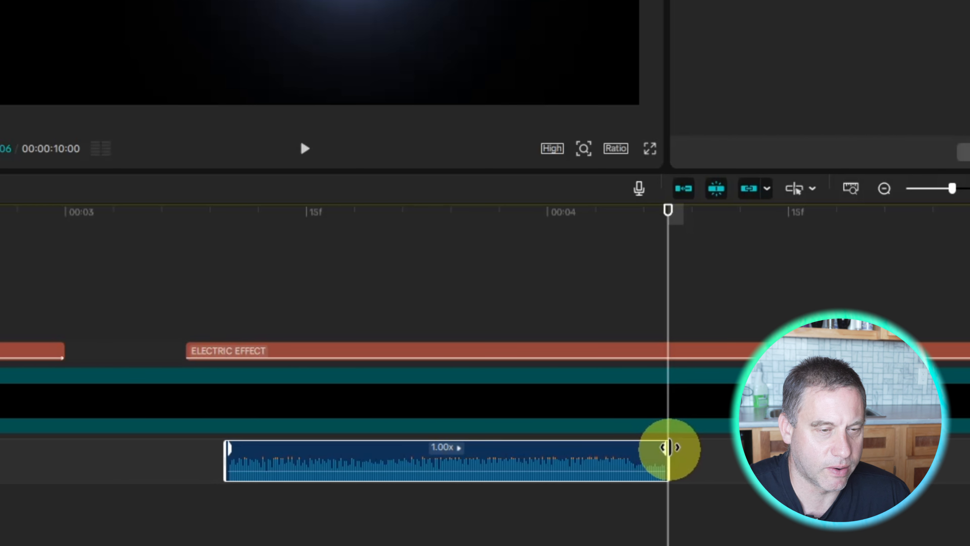
Stretch the end of the electric-36332.mp3 clip to slow it to 0.79x, giving a 1.2s duration
{"action": "left_click", "coordinate": [673, 294]}
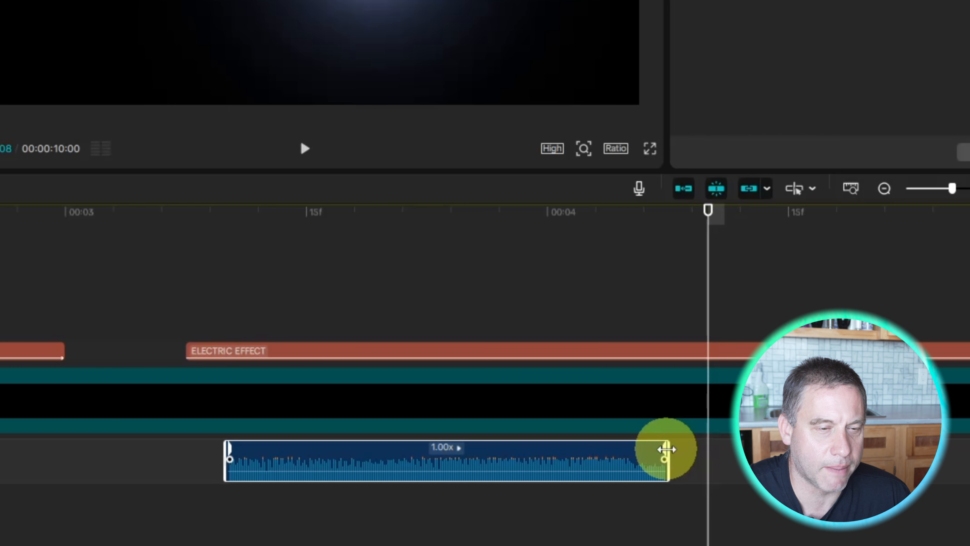
{"action": "left_click_drag", "start_coordinate": [667, 449], "coordinate": [720, 446]}
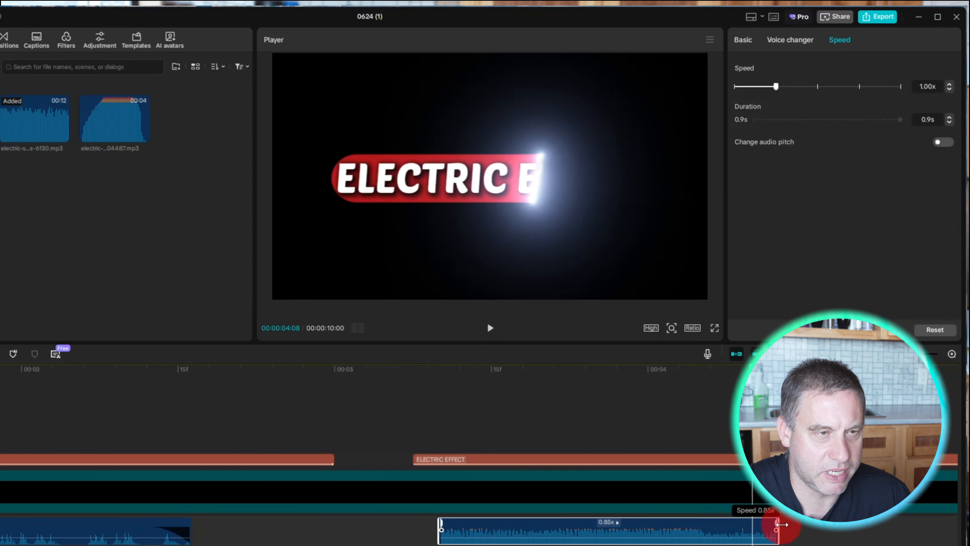
{"action": "left_click_drag", "start_coordinate": [806, 525], "coordinate": [804, 525]}
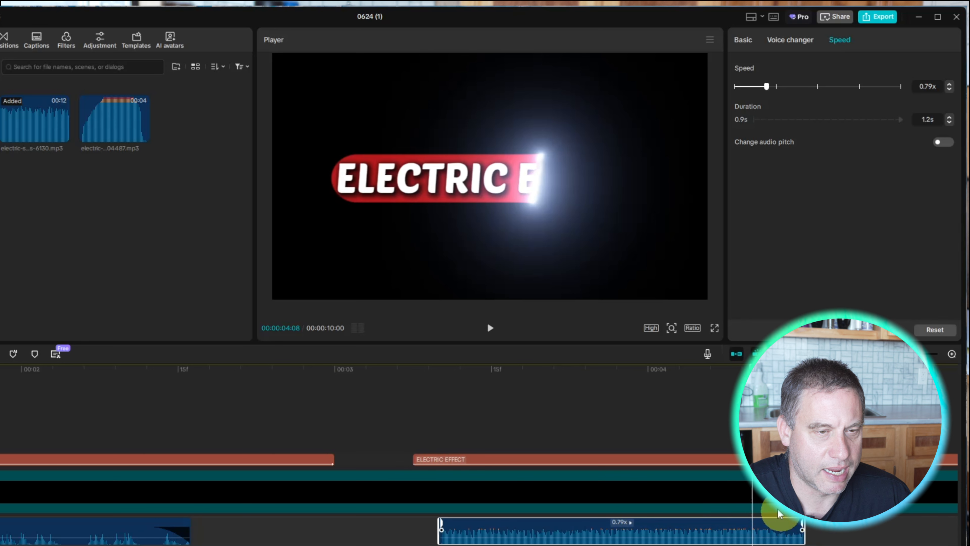
Play the rest of the Laser Cut animation with the slowed sound to check where each ends
{"action": "left_click", "coordinate": [492, 328]}
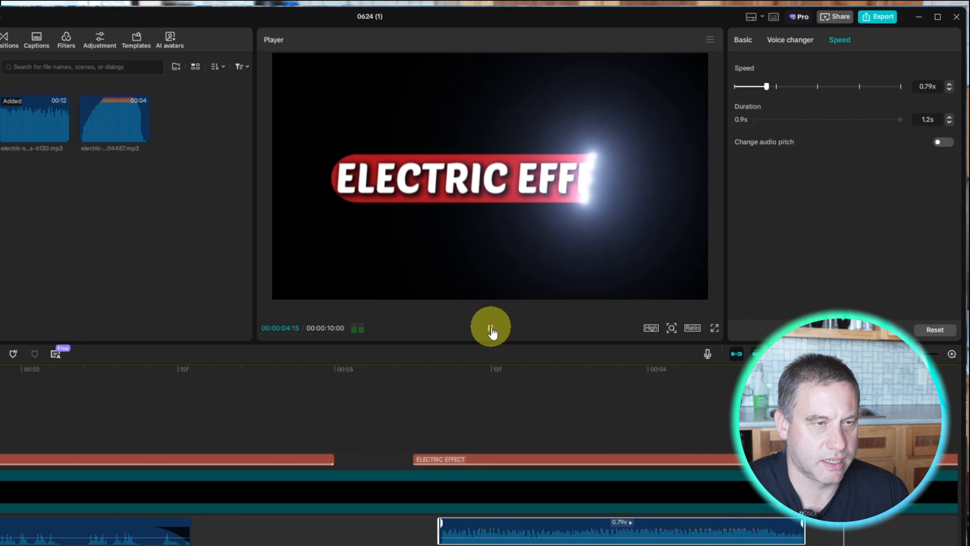
{"action": "left_click", "coordinate": [491, 328]}
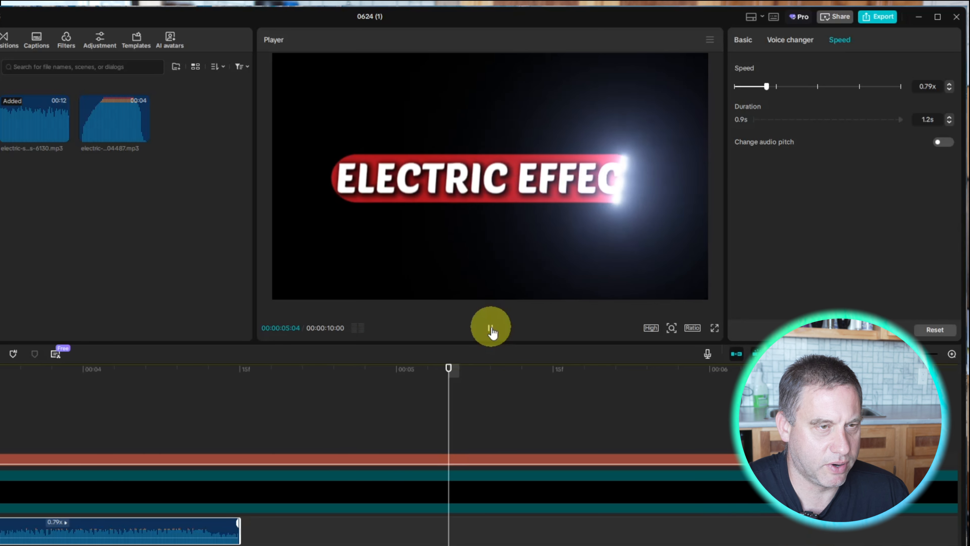
{"action": "left_click", "coordinate": [491, 328]}
{"action": "left_click", "coordinate": [491, 328]}
{"action": "left_click", "coordinate": [491, 328]}
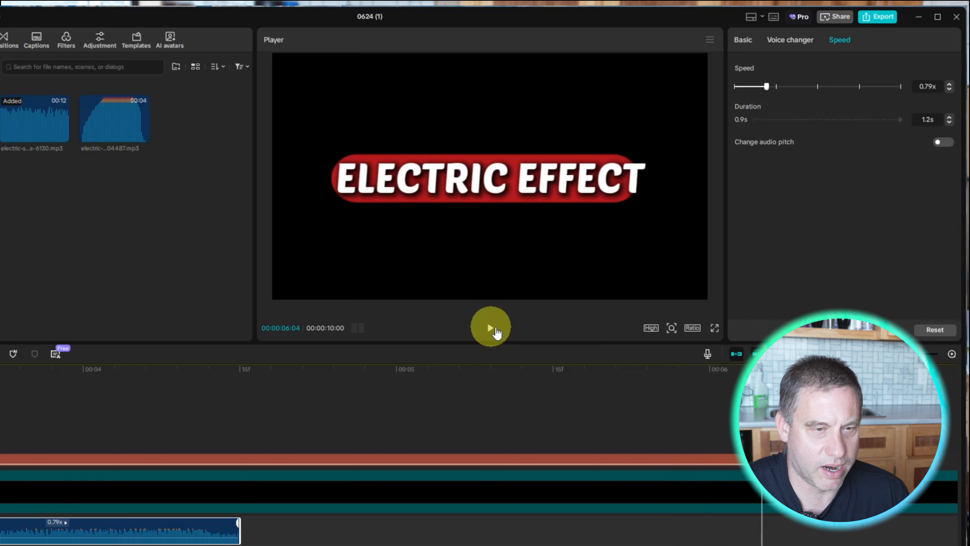
Stretch the electric-36332.mp3 clip to end at 00:00:06:02, where the laser light disappears, slowing it to 0.33x
{"action": "mouse_move", "coordinate": [721, 412]}
{"action": "left_mouse_down"}
{"action": "mouse_move", "coordinate": [711, 412]}
{"action": "mouse_move", "coordinate": [721, 418]}
{"action": "left_mouse_up"}
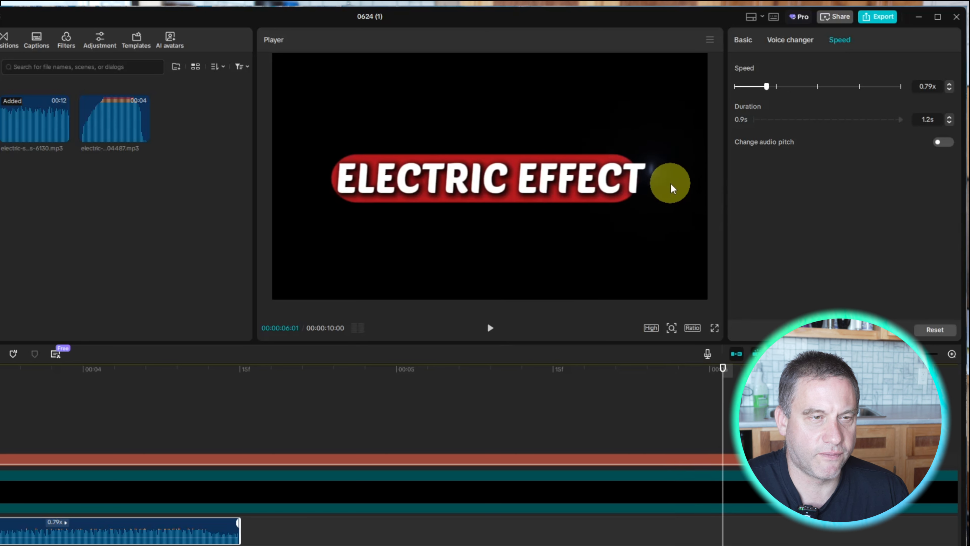
{"action": "mouse_move", "coordinate": [718, 405]}
{"action": "left_mouse_down"}
{"action": "mouse_move", "coordinate": [714, 396]}
{"action": "mouse_move", "coordinate": [224, 408]}
{"action": "left_mouse_up"}
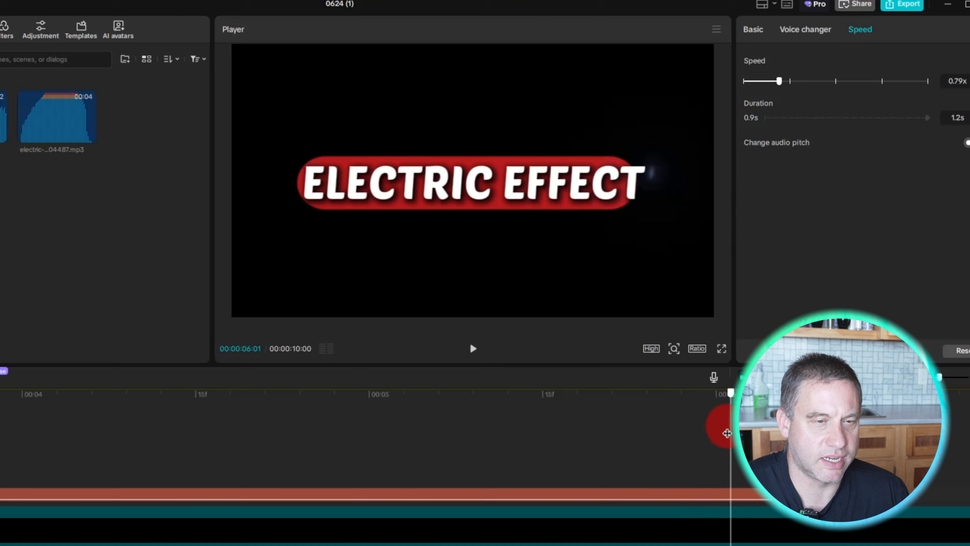
{"action": "mouse_move", "coordinate": [179, 436]}
{"action": "left_mouse_down"}
{"action": "mouse_move", "coordinate": [42, 442]}
{"action": "mouse_move", "coordinate": [726, 442]}
{"action": "left_mouse_up"}
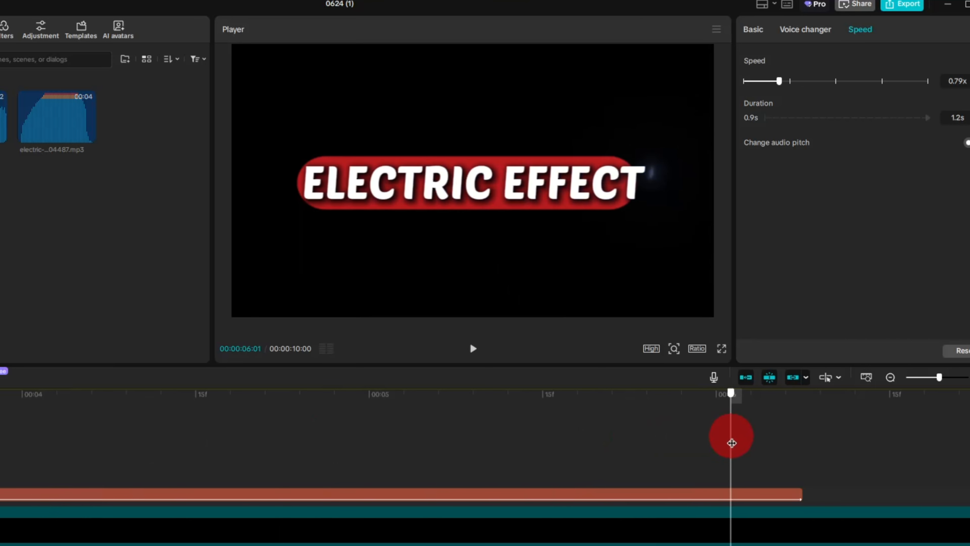
{"action": "left_click_drag", "start_coordinate": [732, 443], "coordinate": [737, 444]}
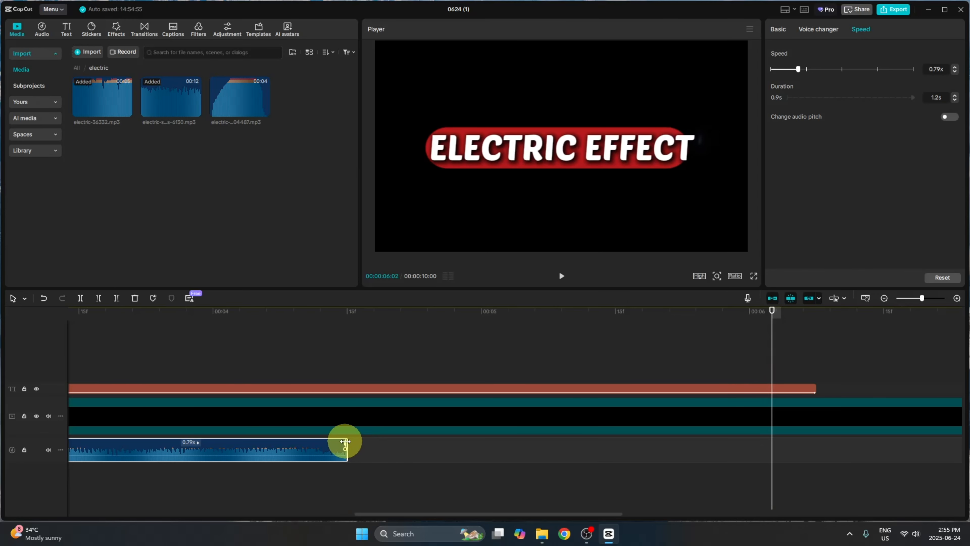
{"action": "left_click_drag", "start_coordinate": [345, 441], "coordinate": [365, 441]}
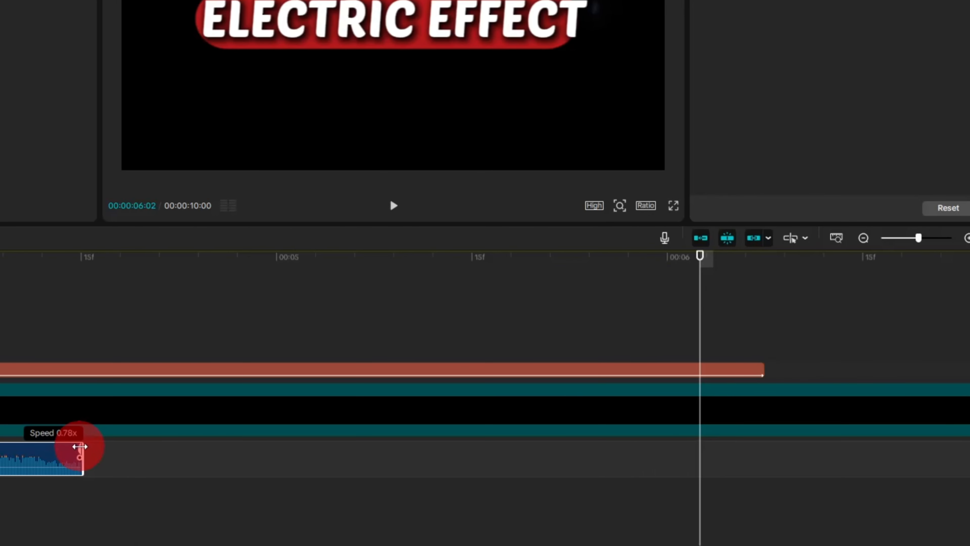
{"action": "left_click_drag", "start_coordinate": [107, 447], "coordinate": [694, 440]}
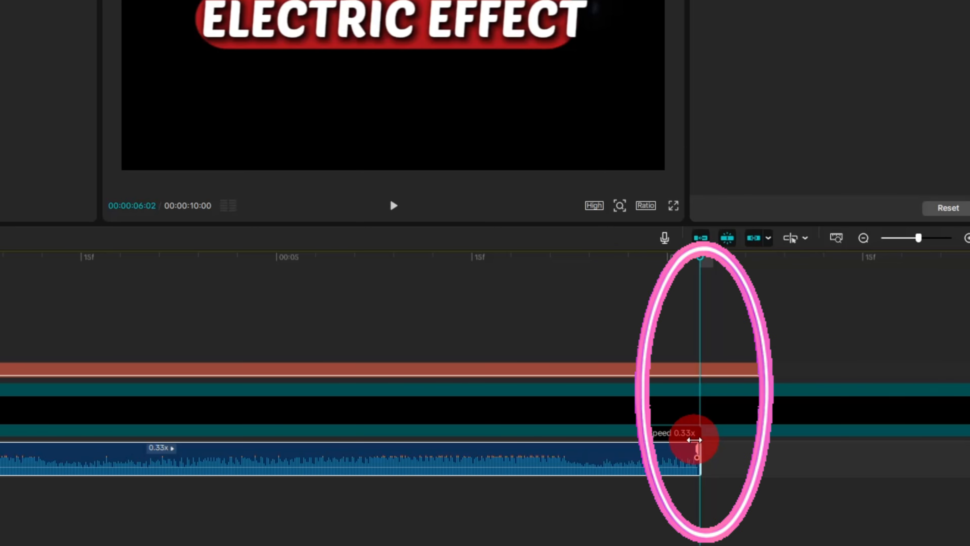
Play the Laser Cut animation from 00:00:03:05 with the 0.33x electric sound to check their sync
{"action": "left_click_drag", "start_coordinate": [694, 439], "coordinate": [692, 441]}
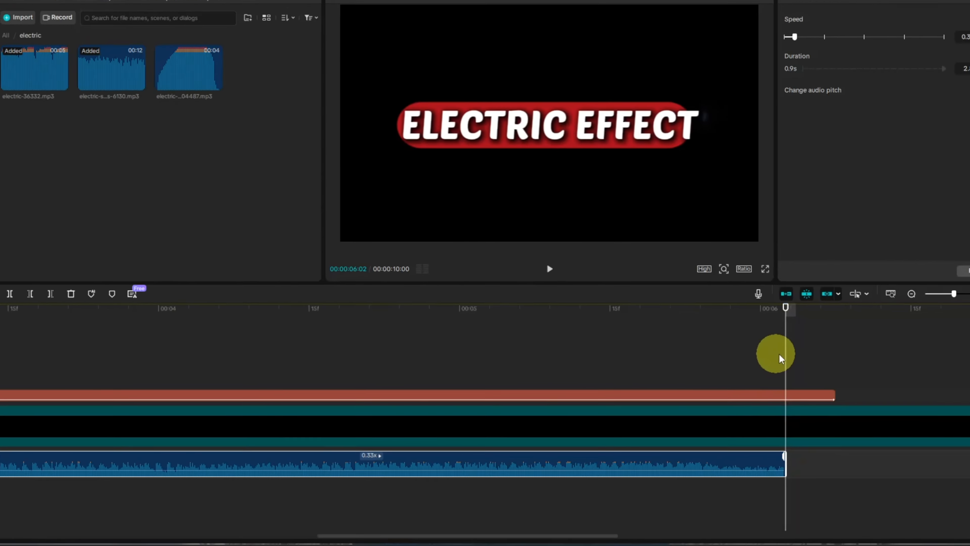
{"action": "left_click_drag", "start_coordinate": [779, 359], "coordinate": [71, 432]}
{"action": "left_click_drag", "start_coordinate": [136, 422], "coordinate": [275, 422]}
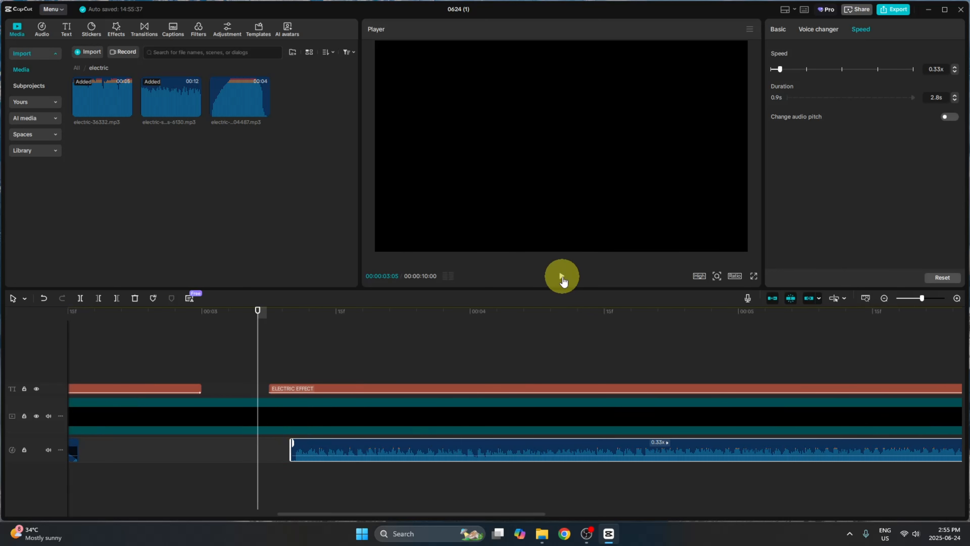
{"action": "left_click", "coordinate": [561, 276]}
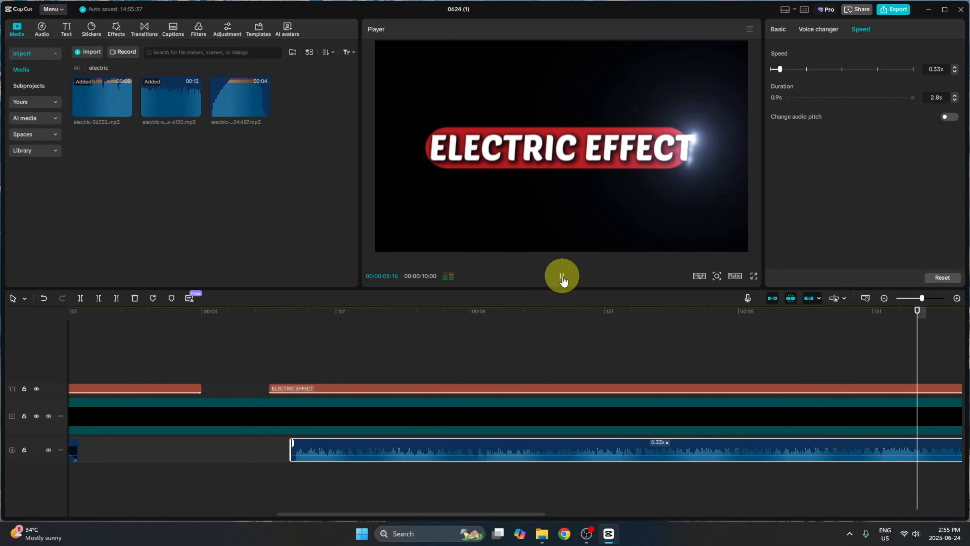
{"action": "left_click", "coordinate": [561, 275]}
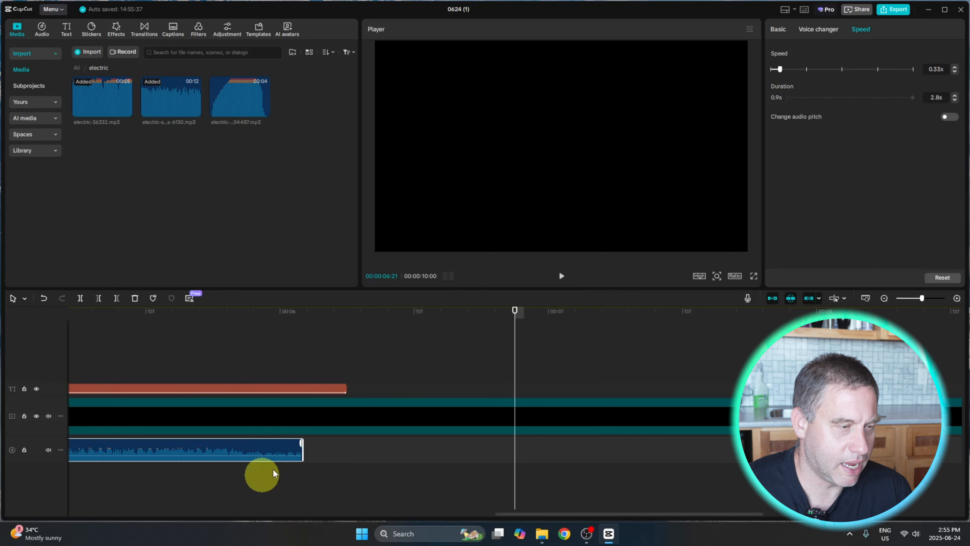
Add a short fade-out at the end of the electric-36332.mp3 clip, near 00:00:06:02
{"action": "left_click_drag", "start_coordinate": [519, 338], "coordinate": [299, 372]}
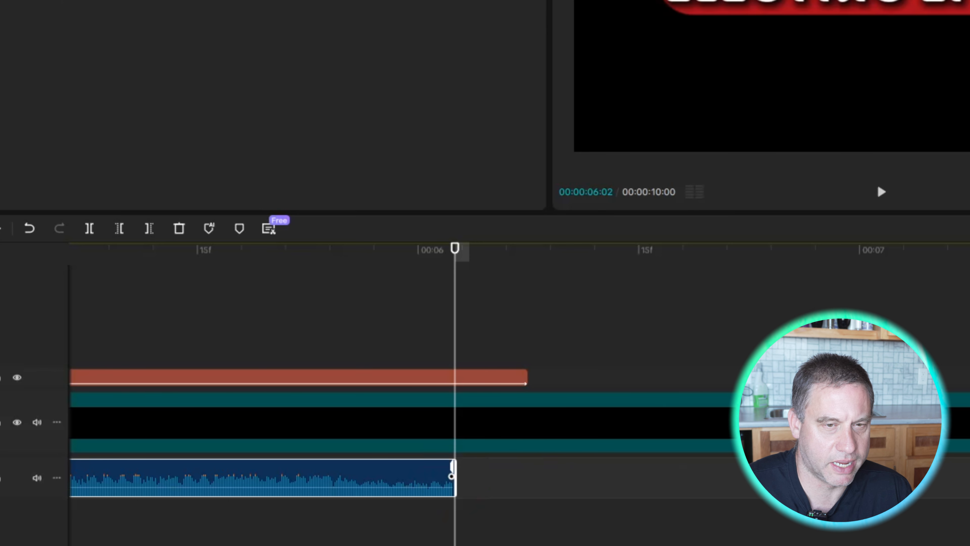
{"action": "key", "text": "ctrl+equal"}
{"action": "key", "text": "ctrl+equal"}
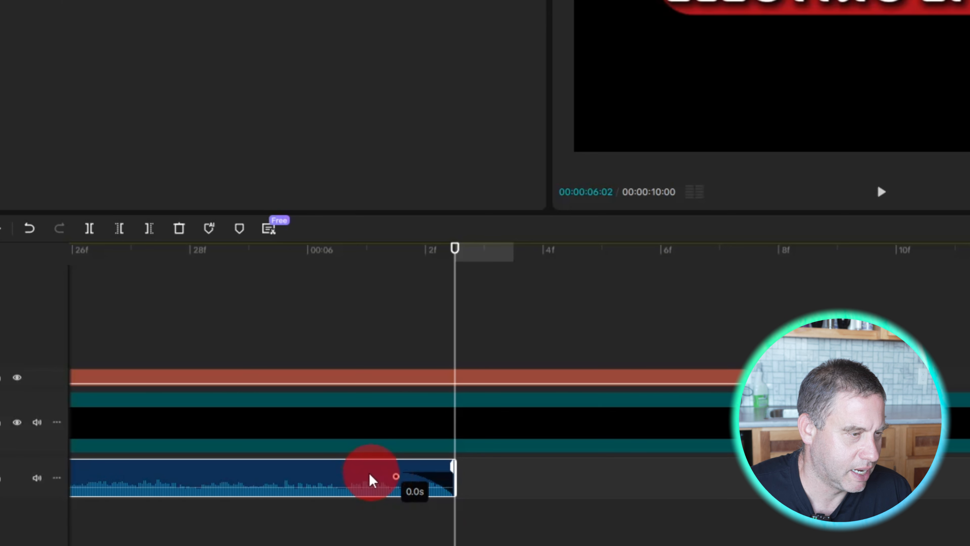
{"action": "left_click_drag", "start_coordinate": [364, 478], "coordinate": [336, 474]}
Add a fade-in of about 0.1s at the start of the electric-36332.mp3 clip
{"action": "left_click_drag", "start_coordinate": [454, 316], "coordinate": [17, 382]}
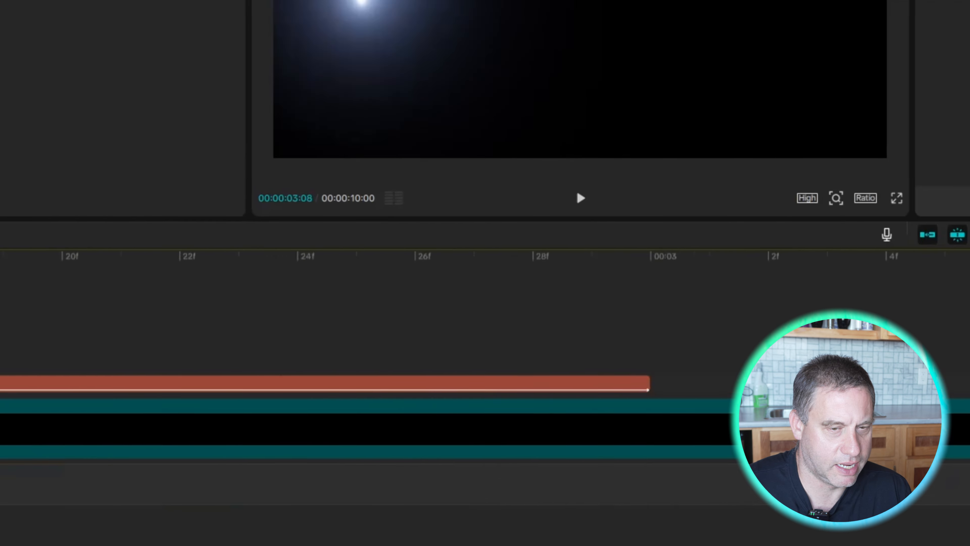
{"action": "left_click_drag", "start_coordinate": [787, 386], "coordinate": [467, 402]}
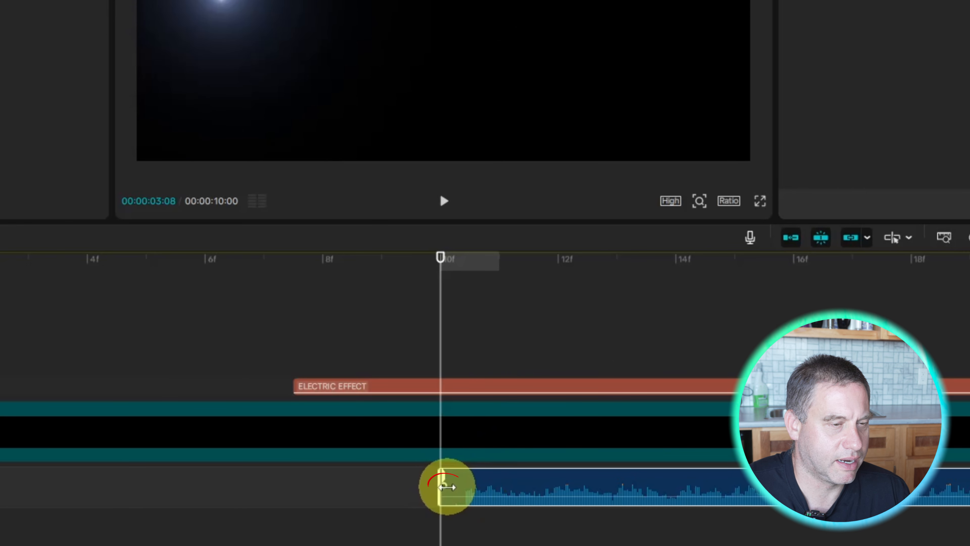
{"action": "left_click_drag", "start_coordinate": [446, 486], "coordinate": [447, 486]}
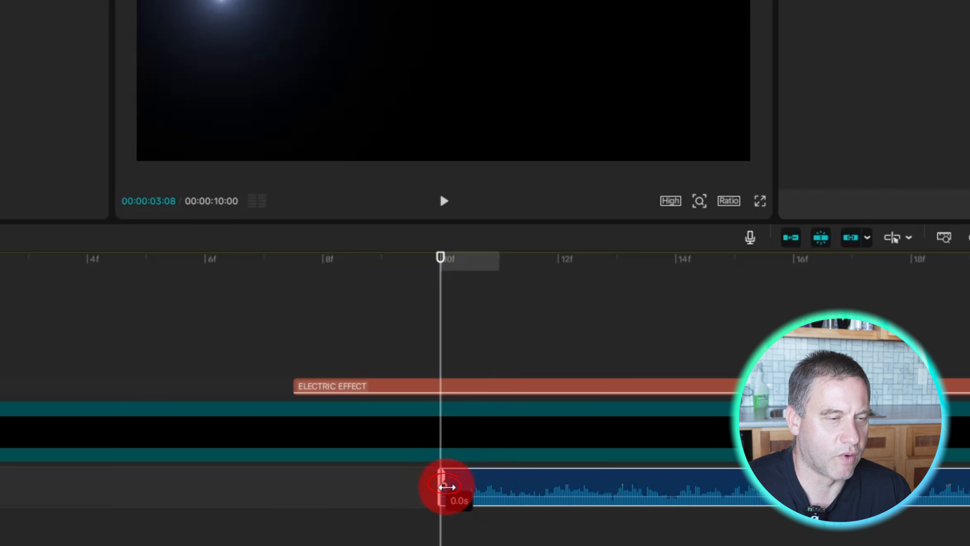
{"action": "left_click_drag", "start_coordinate": [450, 491], "coordinate": [554, 491]}
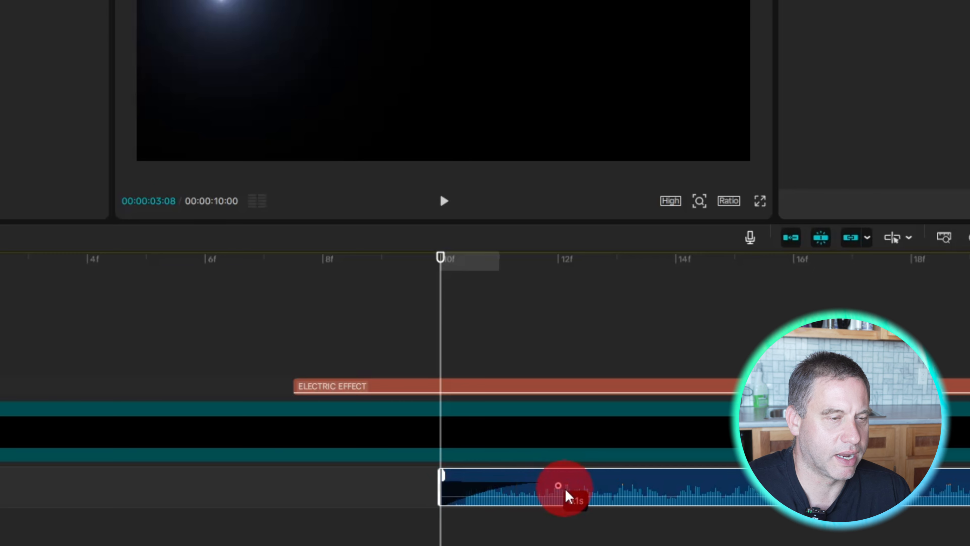
{"action": "left_click_drag", "start_coordinate": [571, 495], "coordinate": [565, 495]}
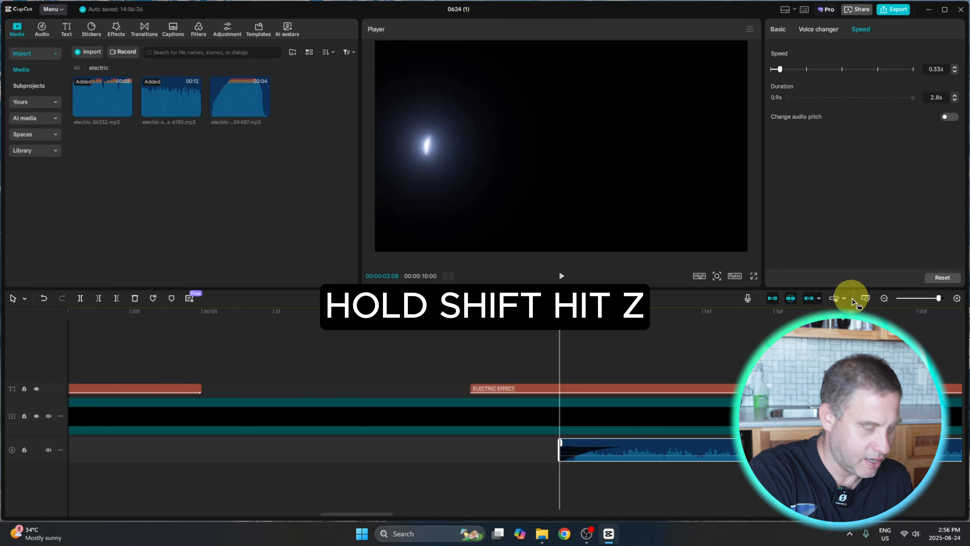
Fit the whole timeline in view and play the second text with its faded sound from 00:00:03:04
{"action": "key", "text": "shift+z"}
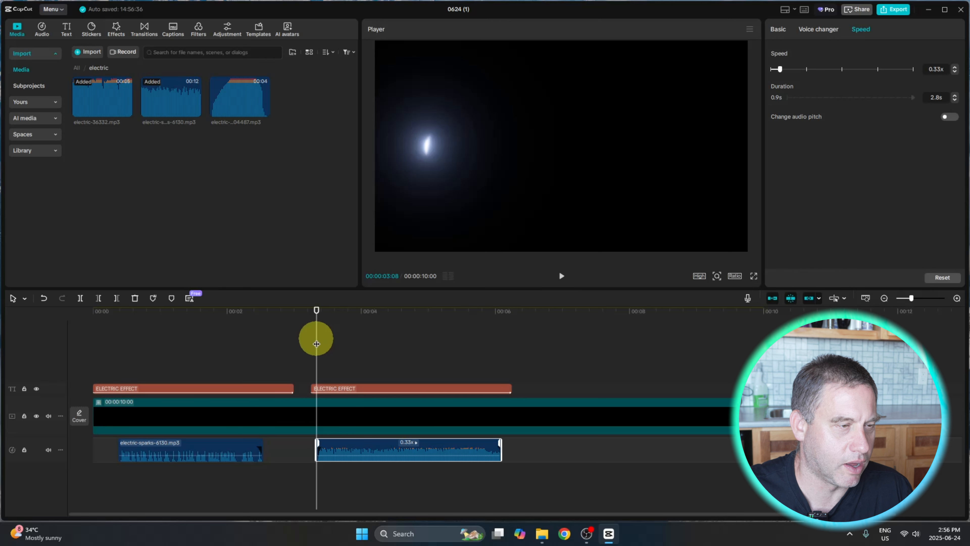
{"action": "left_click", "coordinate": [306, 335]}
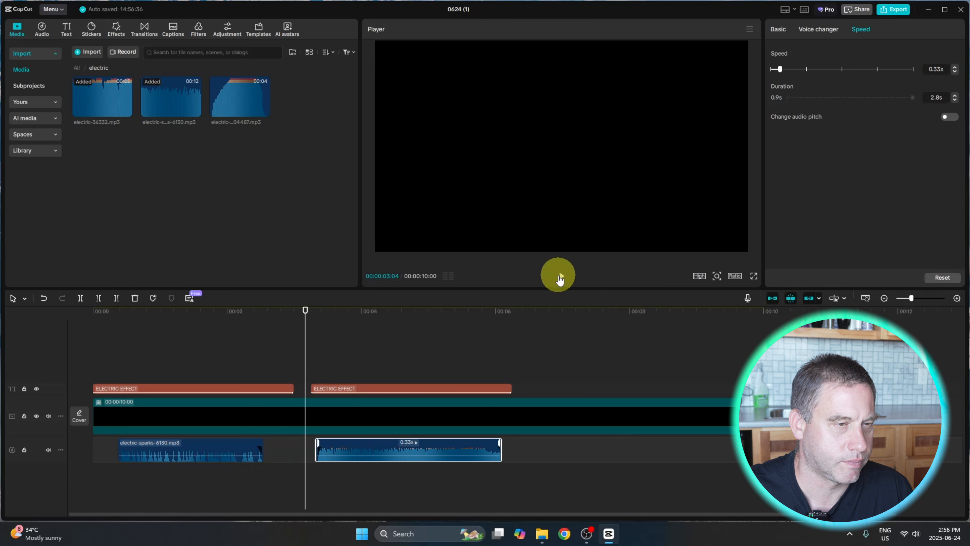
{"action": "left_click", "coordinate": [560, 277]}
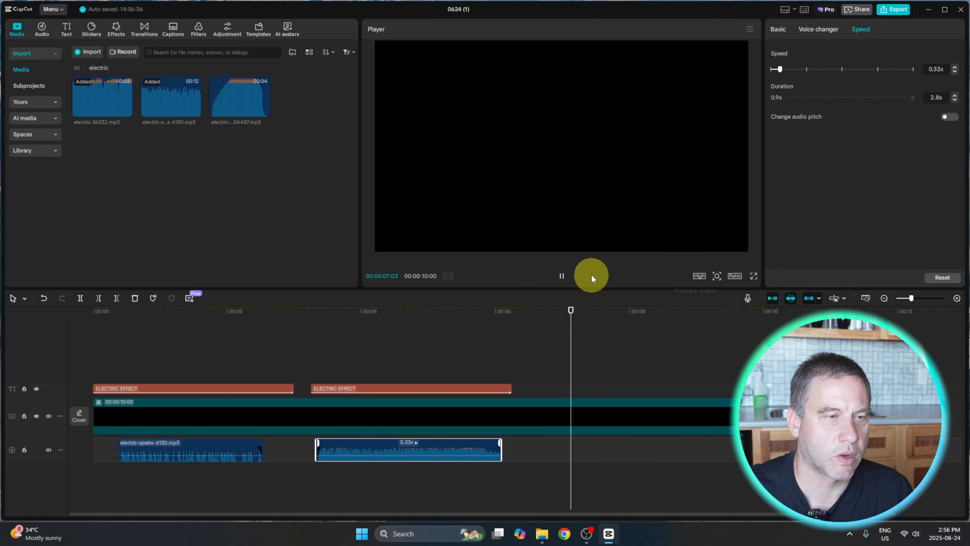
{"action": "left_click", "coordinate": [561, 274]}
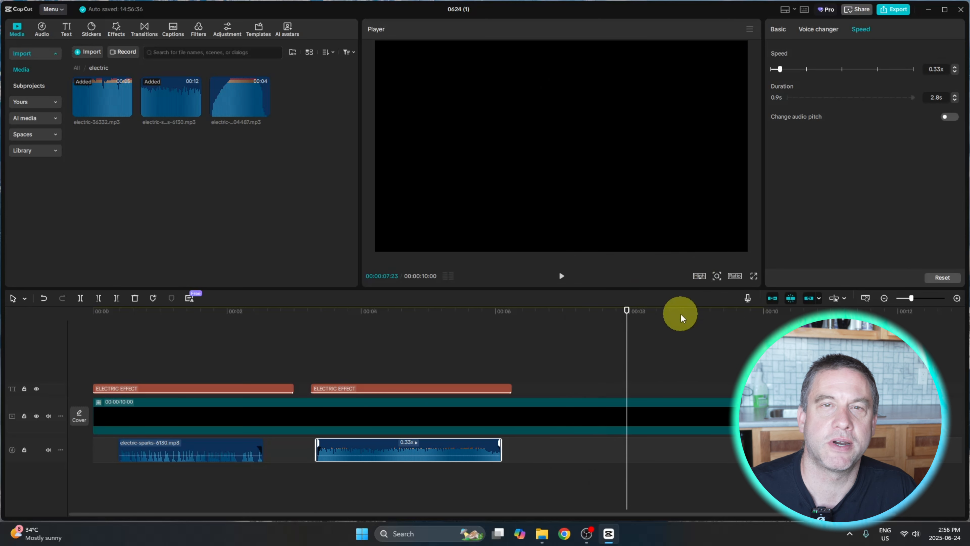
Copy the second ELECTRIC TEXT clip and paste it on the text track at 00:00:06:12
{"action": "left_click", "coordinate": [440, 323]}
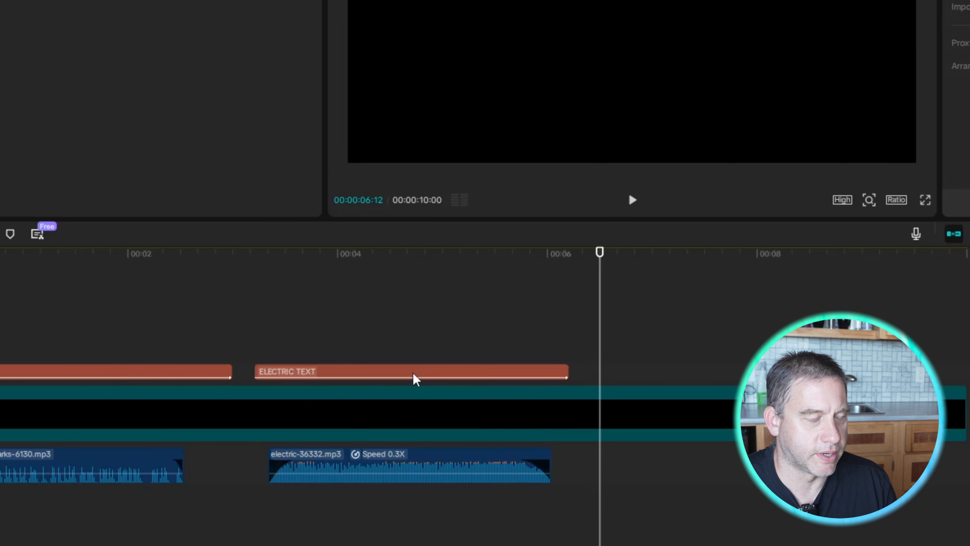
{"action": "left_click", "coordinate": [416, 378]}
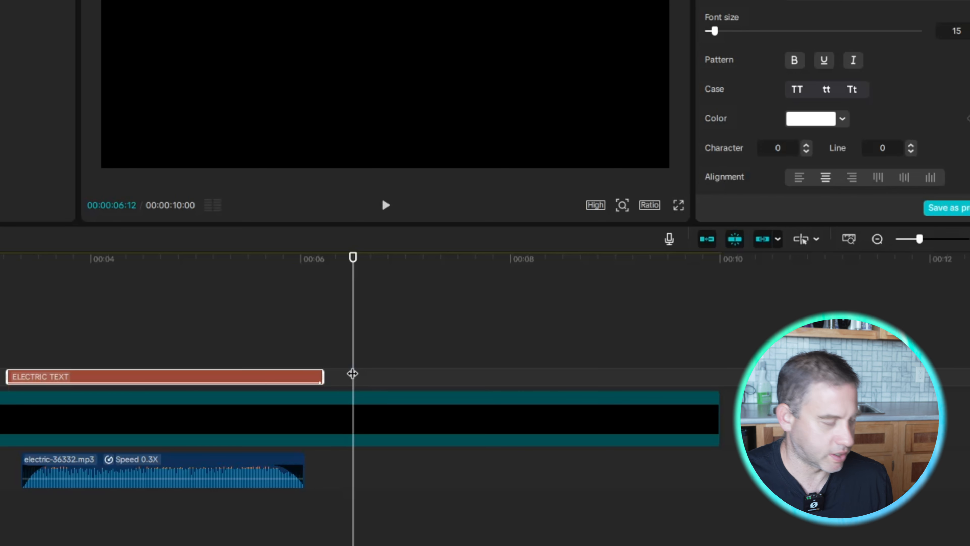
{"action": "key", "text": "ctrl+v"}
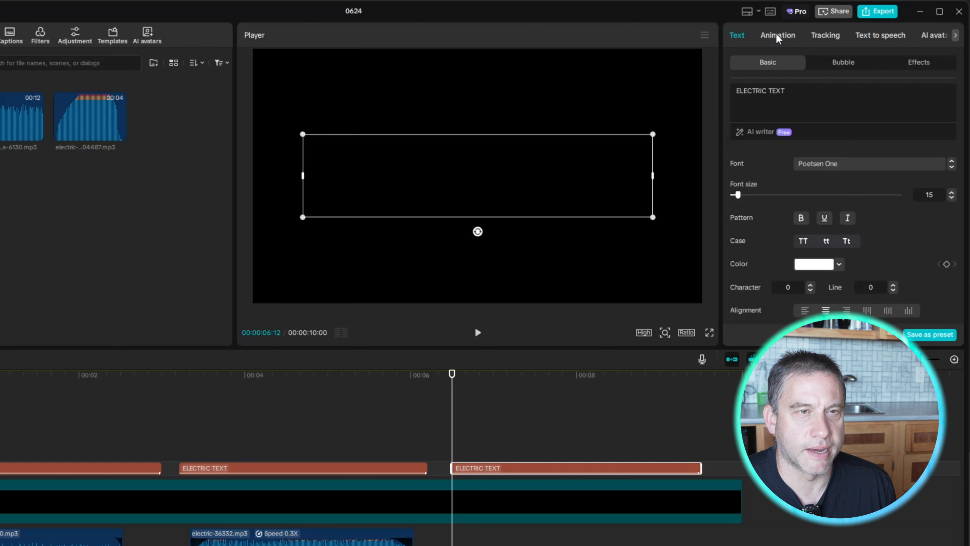
Apply the Electric Light II in-animation to the pasted ELECTRIC TEXT clip with a duration of 3.0s
{"action": "left_click", "coordinate": [777, 36]}
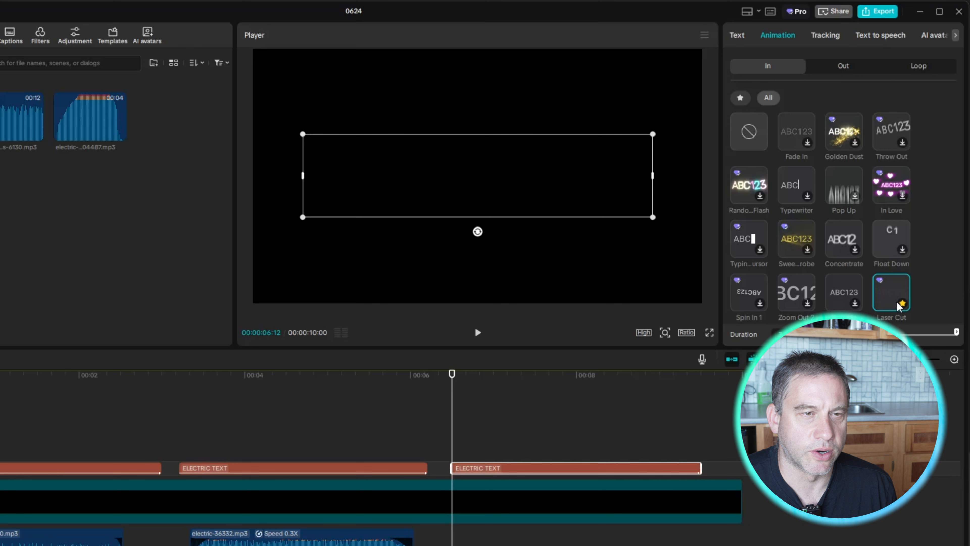
{"action": "scroll", "coordinate": [899, 306], "scroll_direction": "down", "scroll_amount": 8}
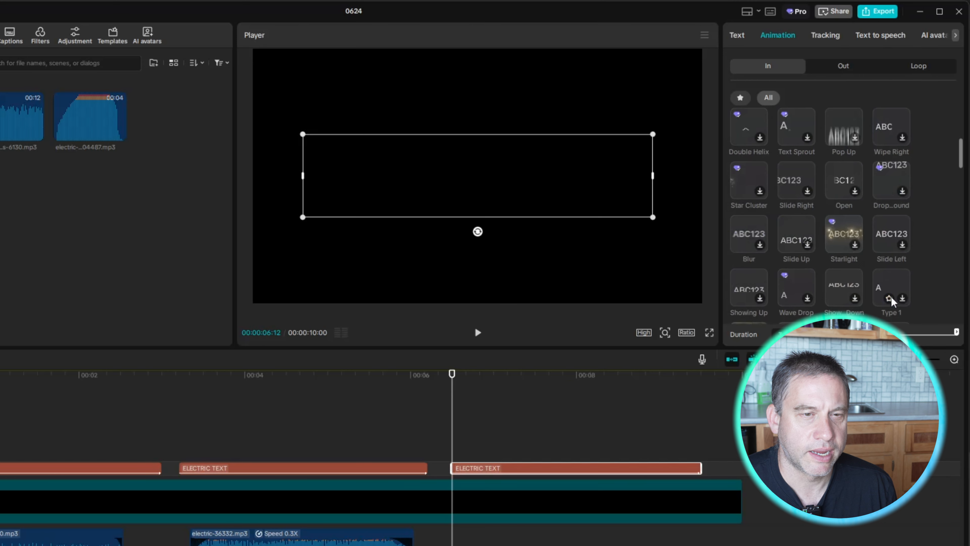
{"action": "scroll", "coordinate": [891, 301], "scroll_direction": "down", "scroll_amount": 5}
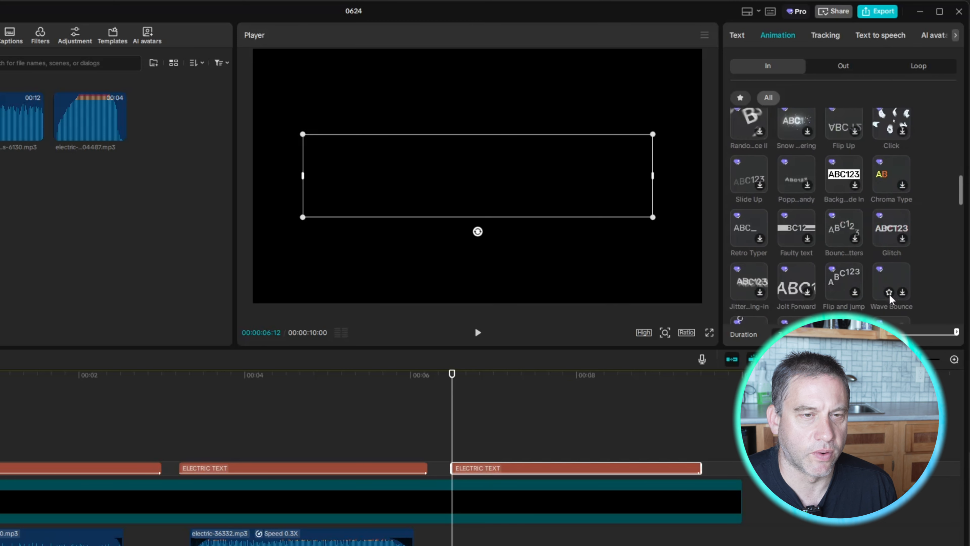
{"action": "scroll", "coordinate": [891, 298], "scroll_direction": "down", "scroll_amount": 3}
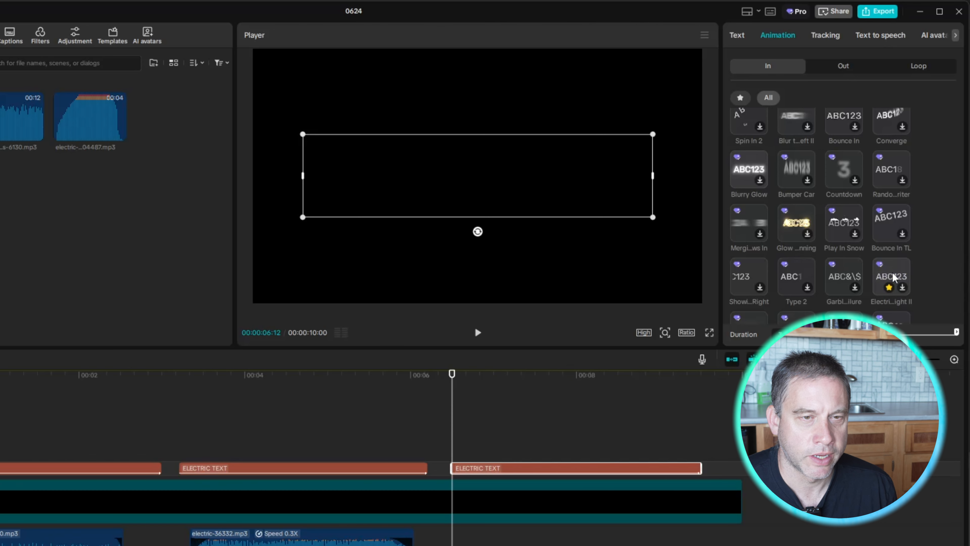
{"action": "left_click", "coordinate": [892, 276]}
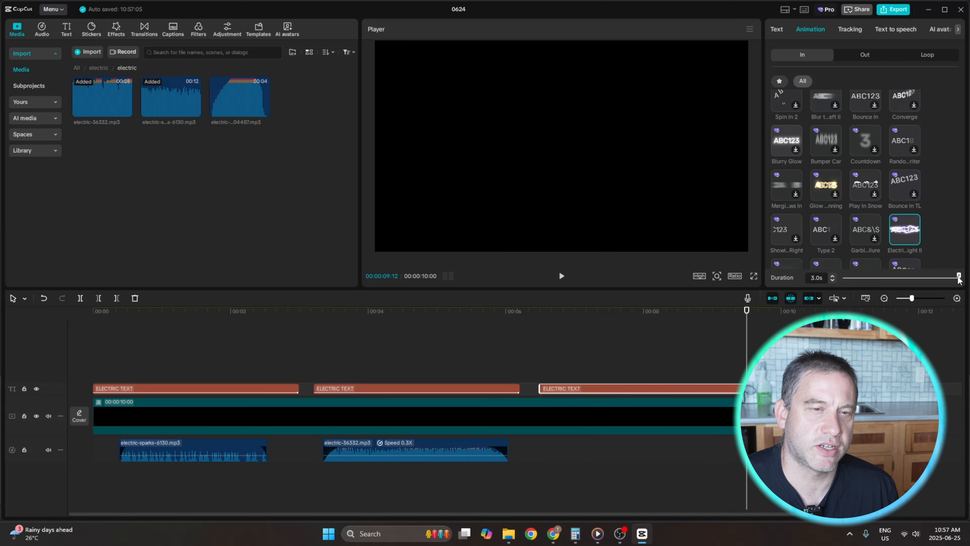
{"action": "left_click_drag", "start_coordinate": [959, 276], "coordinate": [950, 277]}
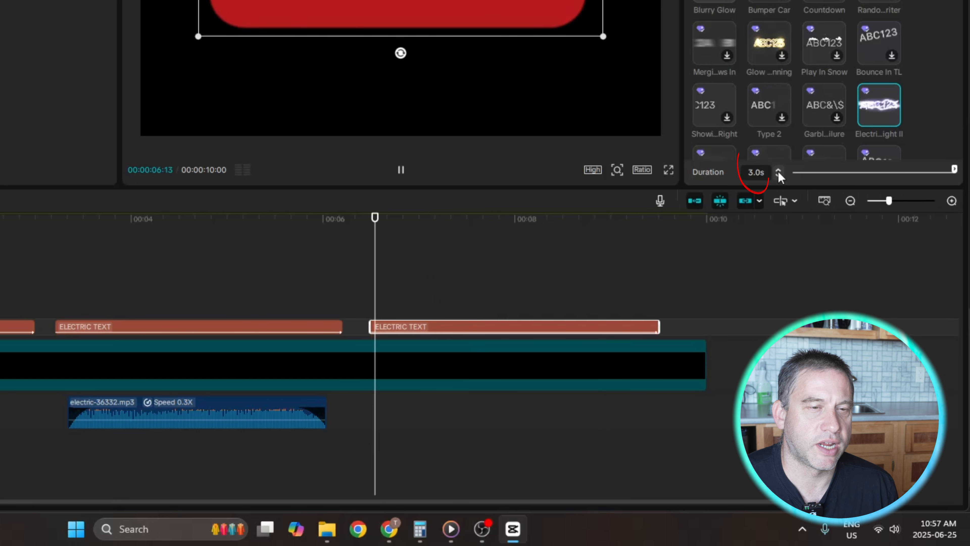
{"action": "left_click", "coordinate": [777, 175]}
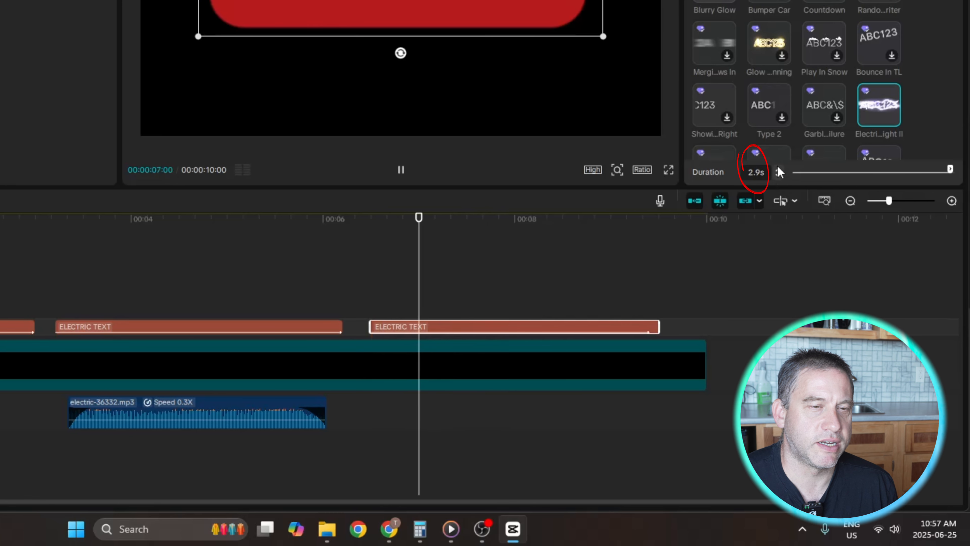
{"action": "left_click", "coordinate": [779, 170]}
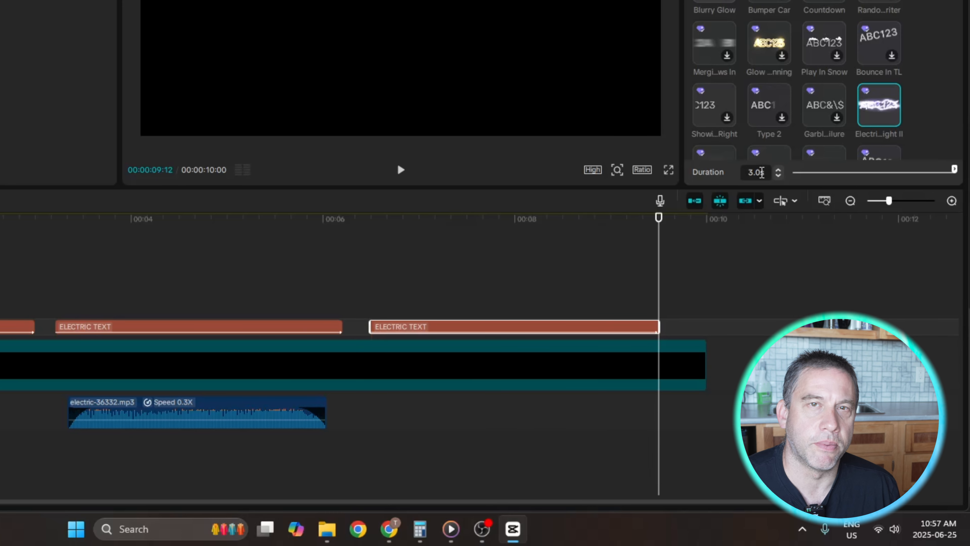
Add electric-whoosh-01-204487.mp3 to the audio track under the third text and trim its quiet start up to 00:00:06:15
{"action": "left_click_drag", "start_coordinate": [658, 264], "coordinate": [372, 268]}
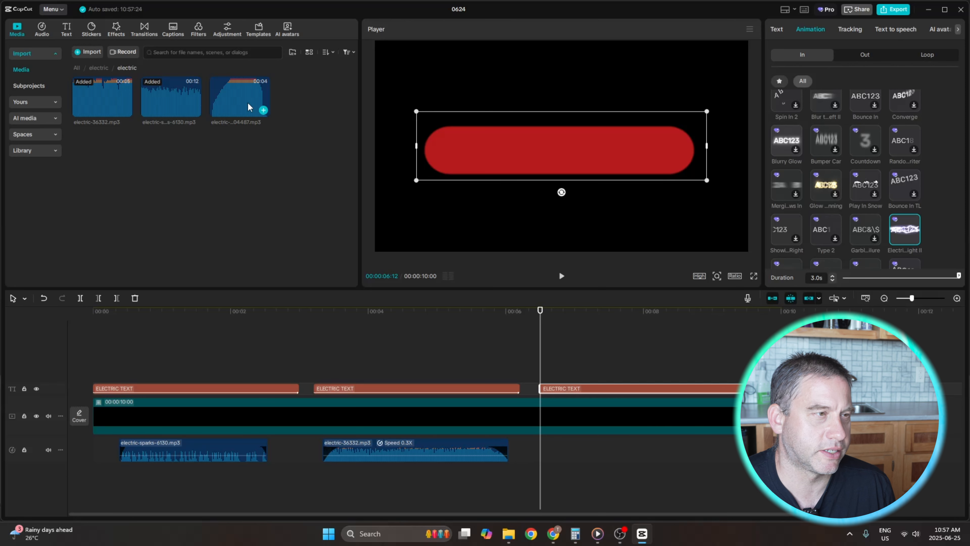
{"action": "left_click_drag", "start_coordinate": [250, 107], "coordinate": [547, 462]}
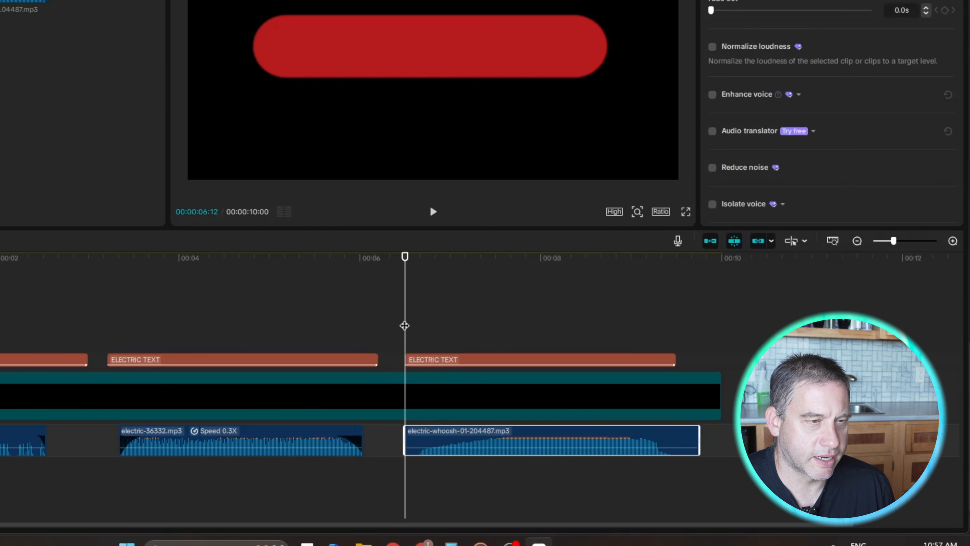
{"action": "left_click_drag", "start_coordinate": [408, 325], "coordinate": [416, 325]}
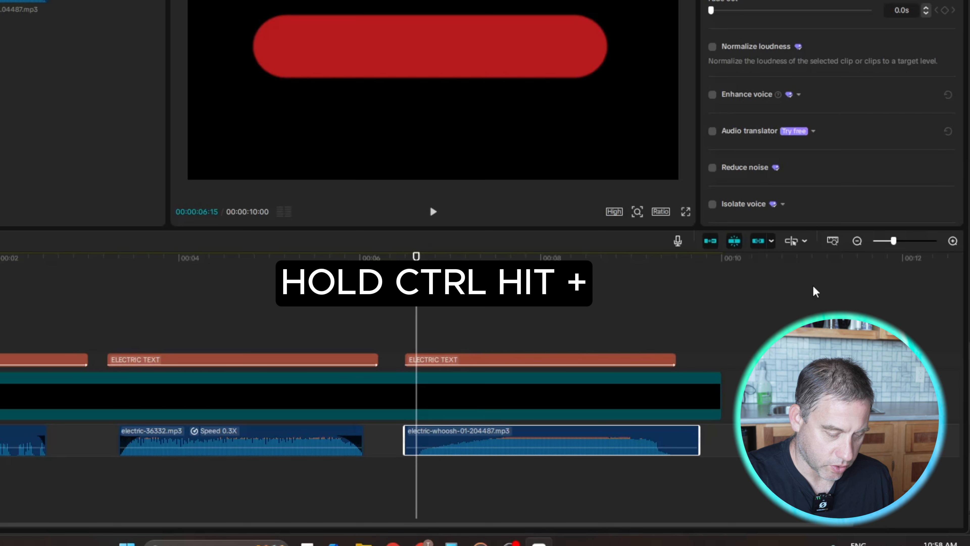
{"action": "key", "text": "ctrl+plus"}
{"action": "key", "text": "ctrl+plus"}
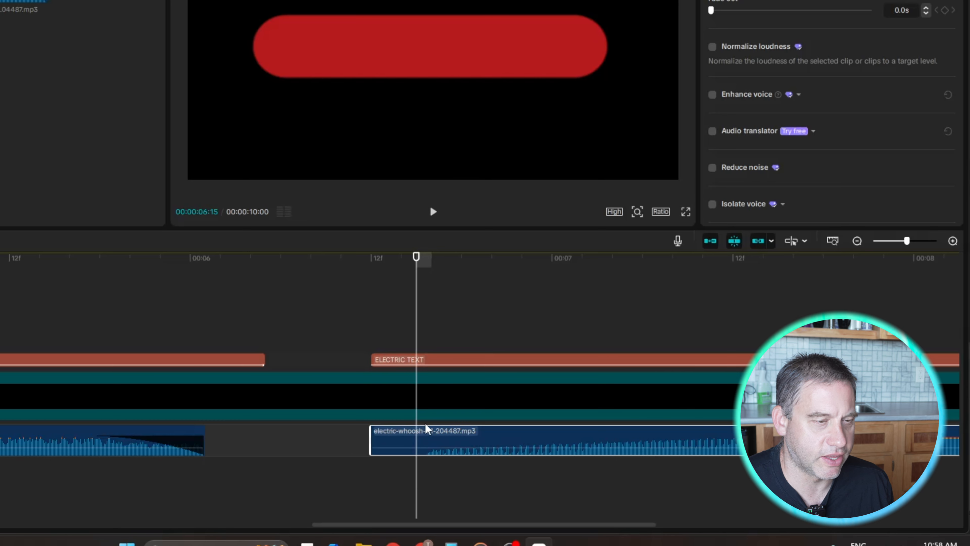
{"action": "key", "text": "ctrl+q"}
Move the electric-whoosh-01-204487.mp3 clip to start at 00:00:07:07, where the electricity first appears on the third text
{"action": "key", "text": "Left"}
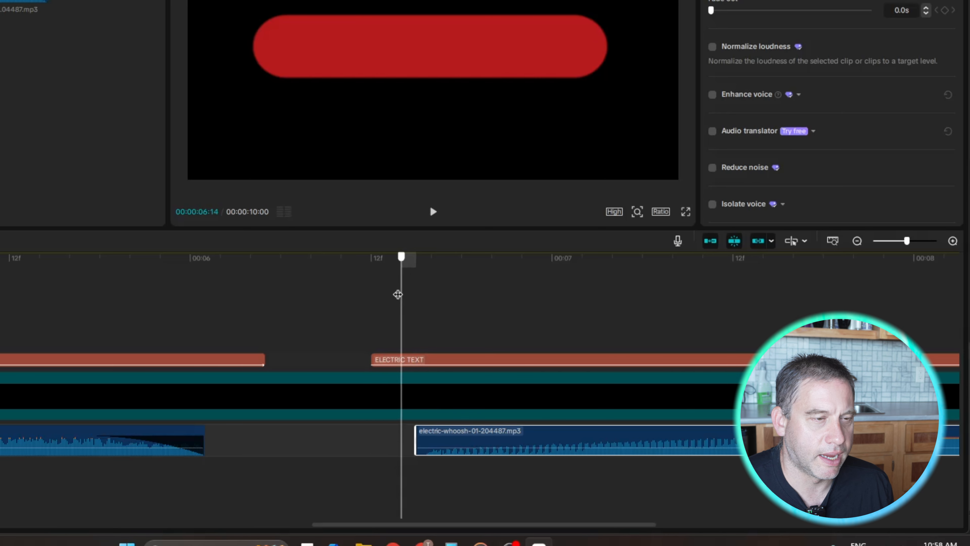
{"action": "left_click_drag", "start_coordinate": [398, 294], "coordinate": [505, 297]}
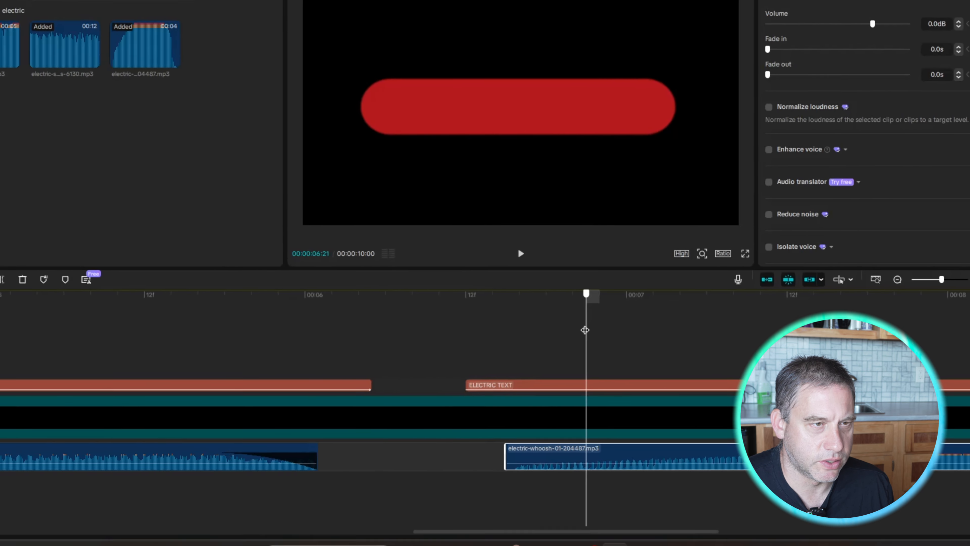
{"action": "left_click_drag", "start_coordinate": [585, 329], "coordinate": [729, 346]}
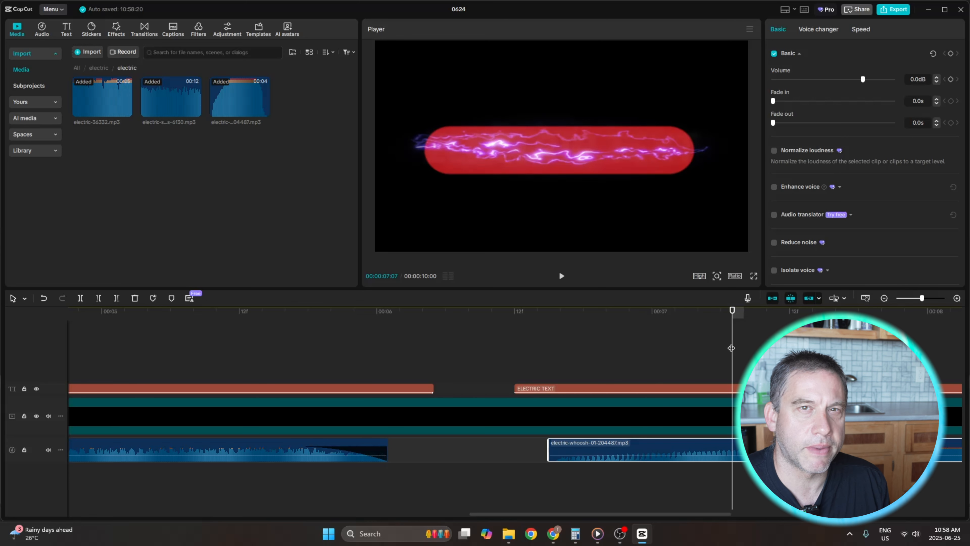
{"action": "key", "text": "Left"}
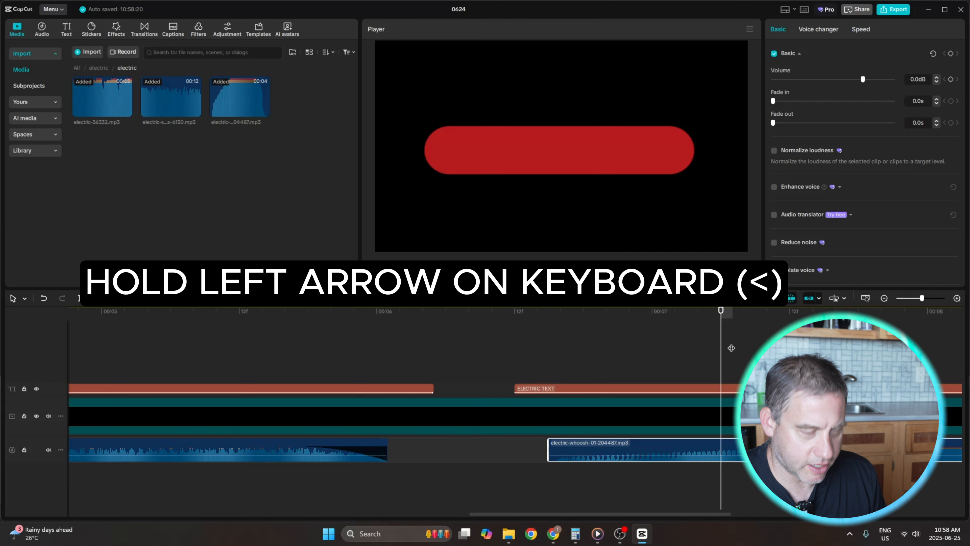
{"action": "key", "text": "Right"}
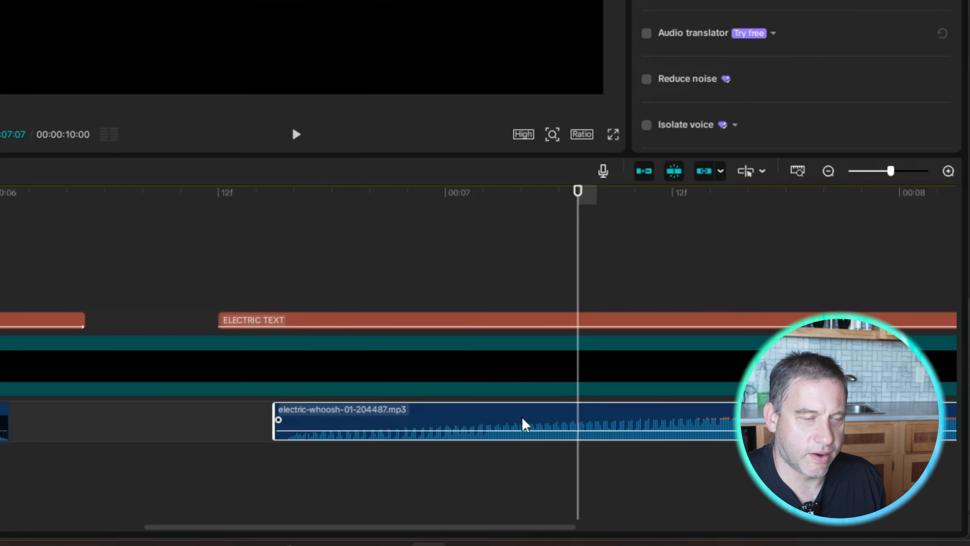
{"action": "left_click_drag", "start_coordinate": [525, 424], "coordinate": [834, 420]}
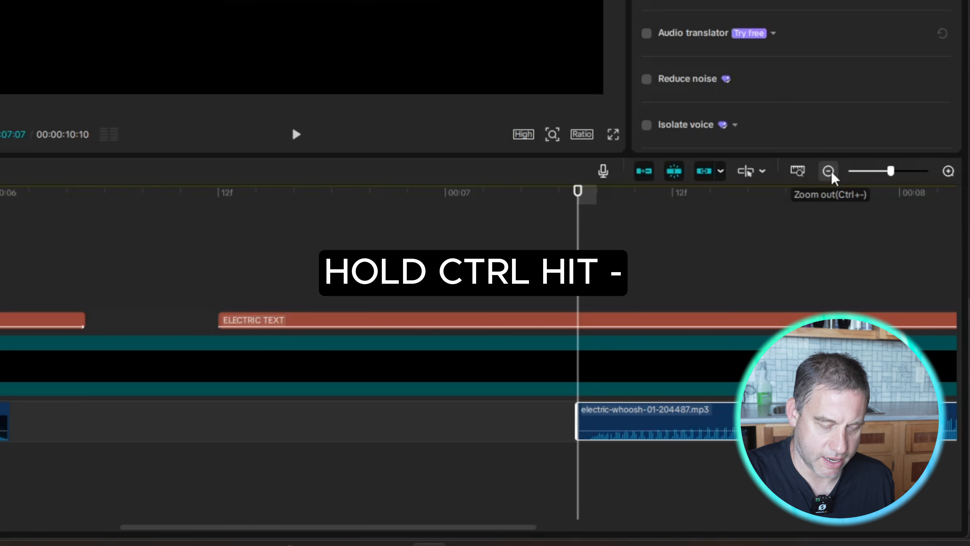
Trim the silent end of the electric-whoosh-01-204487.mp3 clip after 00:00:10:03
{"action": "key", "text": "ctrl+minus"}
{"action": "key", "text": "ctrl+minus"}
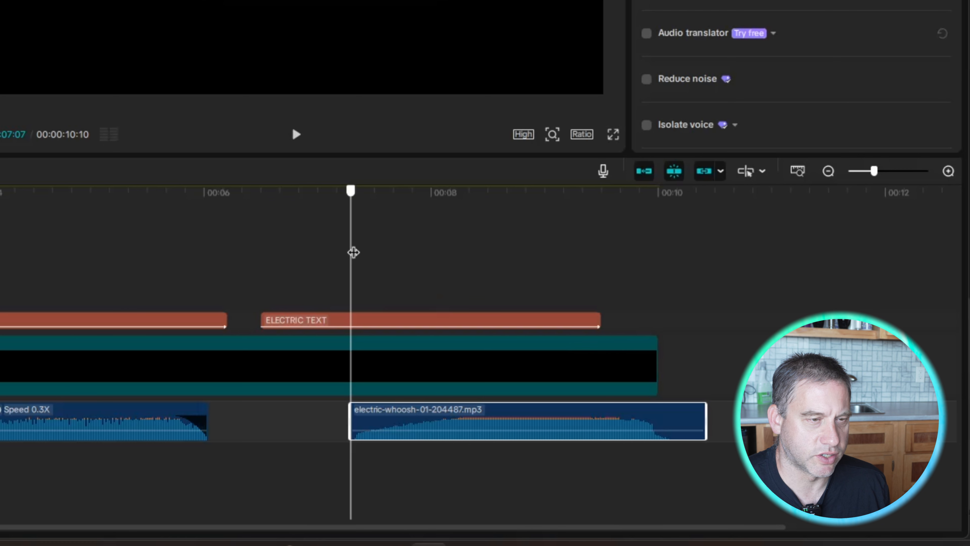
{"action": "left_click_drag", "start_coordinate": [351, 251], "coordinate": [671, 272]}
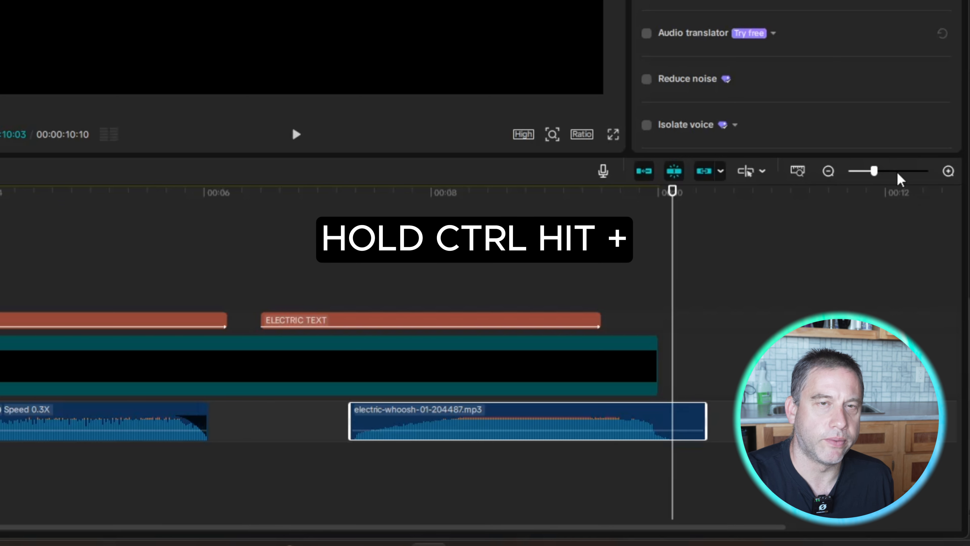
{"action": "key", "text": "ctrl+plus"}
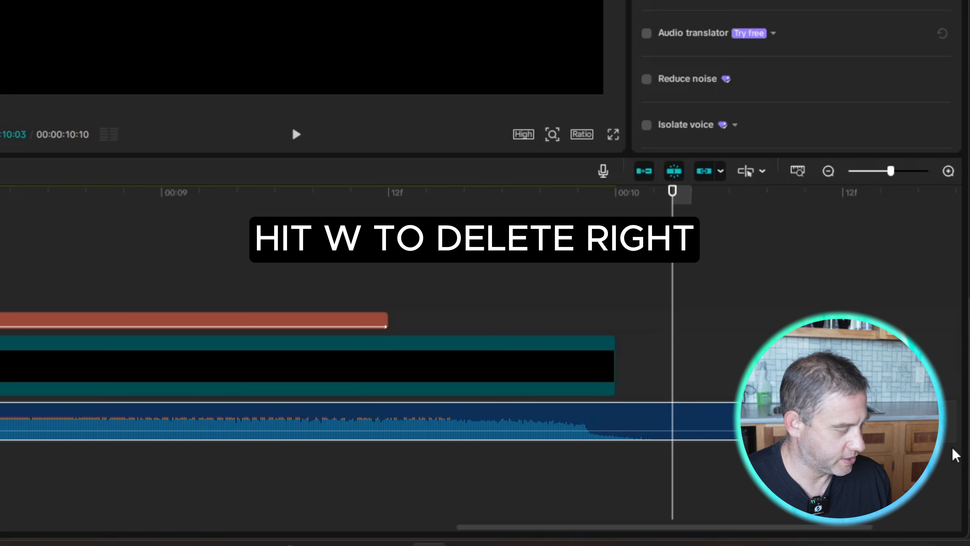
{"action": "key", "text": "w"}
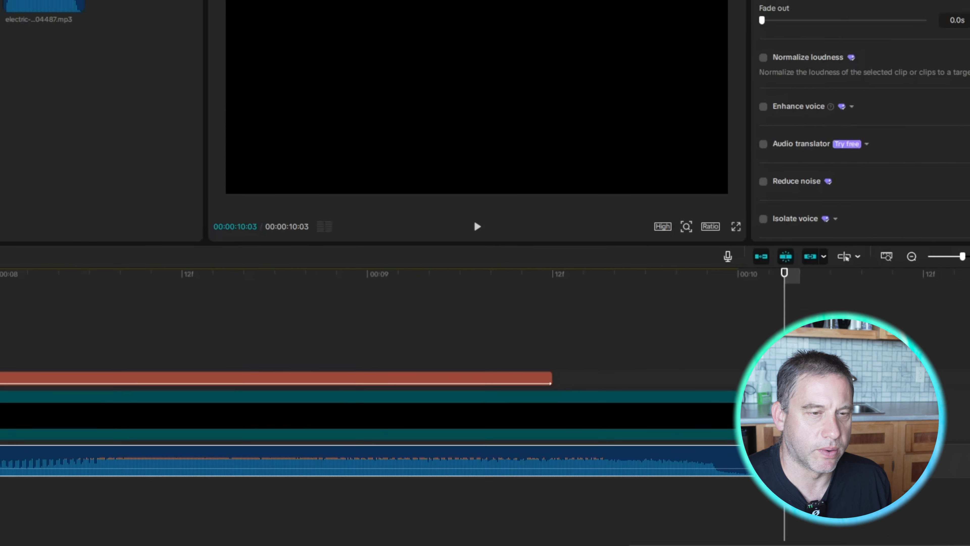
Play the third text with its whoosh sound from 00:00:07:07 to check the synchronization
{"action": "left_click_drag", "start_coordinate": [674, 317], "coordinate": [86, 340]}
{"action": "left_click_drag", "start_coordinate": [433, 400], "coordinate": [771, 380]}
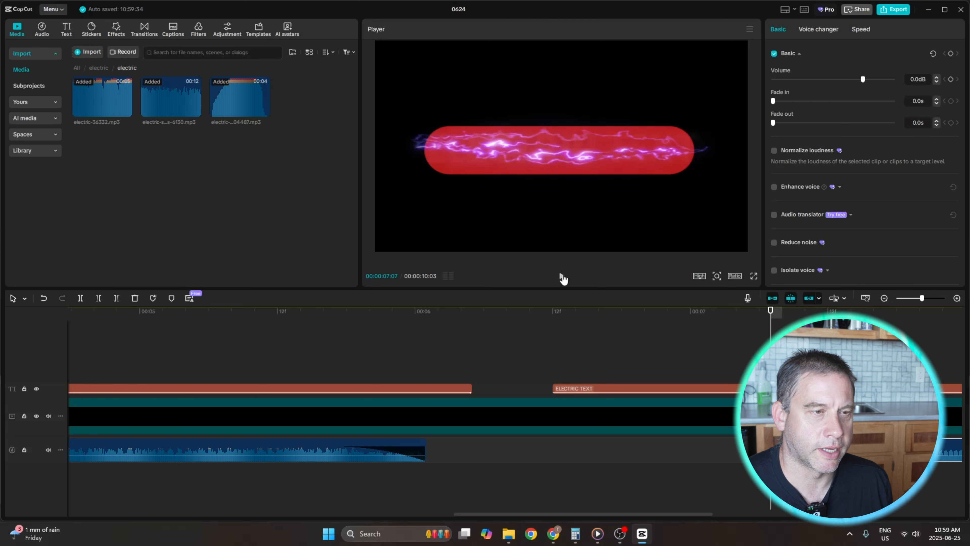
{"action": "left_click", "coordinate": [561, 276]}
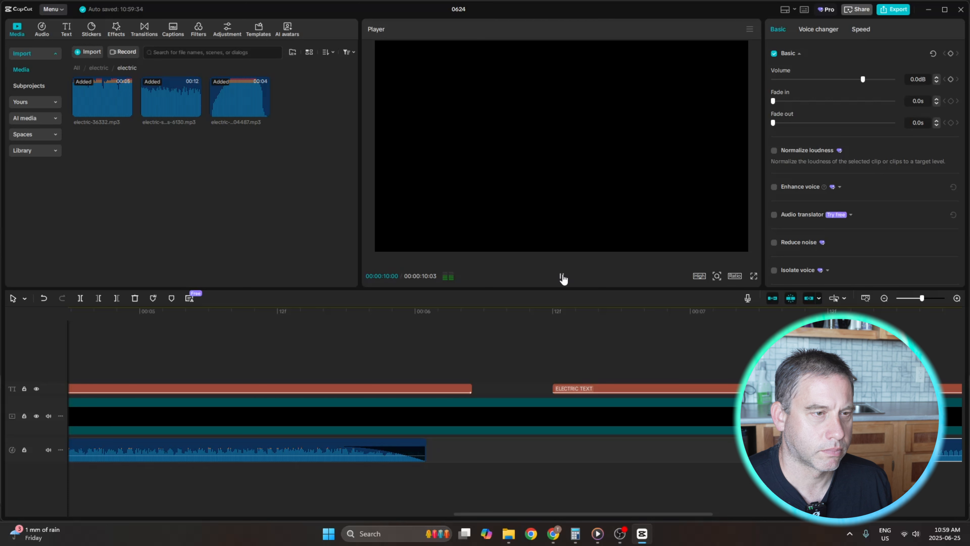
{"action": "left_click", "coordinate": [562, 278]}
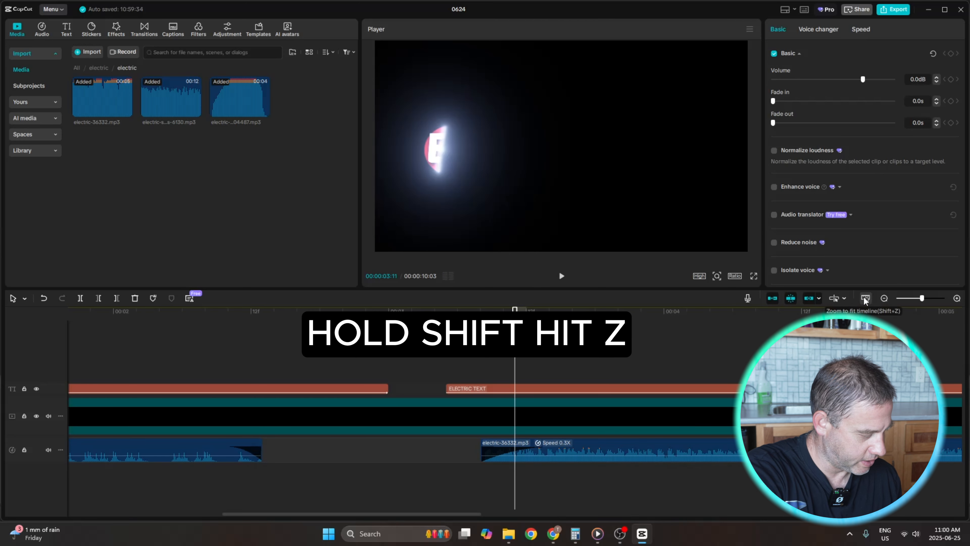
Fit the whole timeline in view and lower the electric-whoosh-01-204487.mp3 clip's volume to -7.2 dB
{"action": "key", "text": "shift+z"}
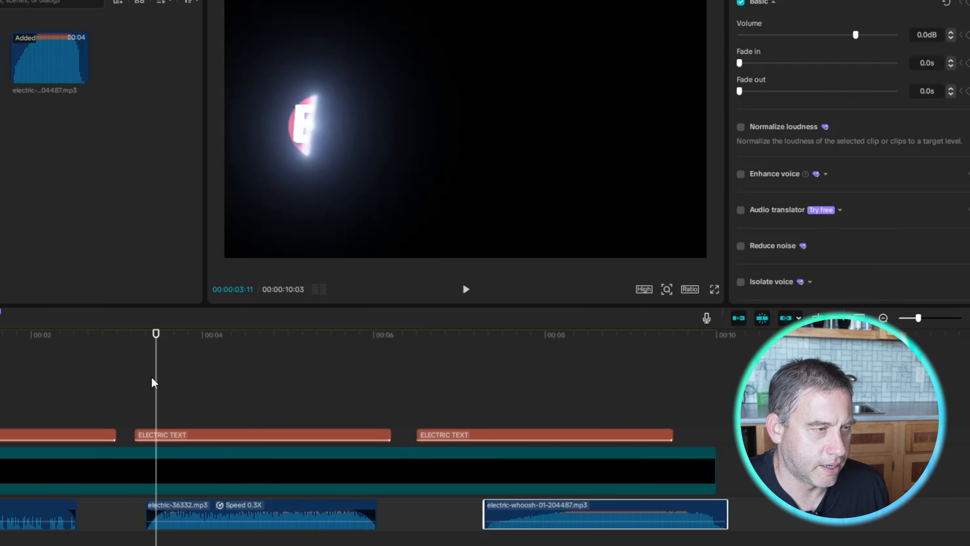
{"action": "left_click_drag", "start_coordinate": [156, 385], "coordinate": [577, 411]}
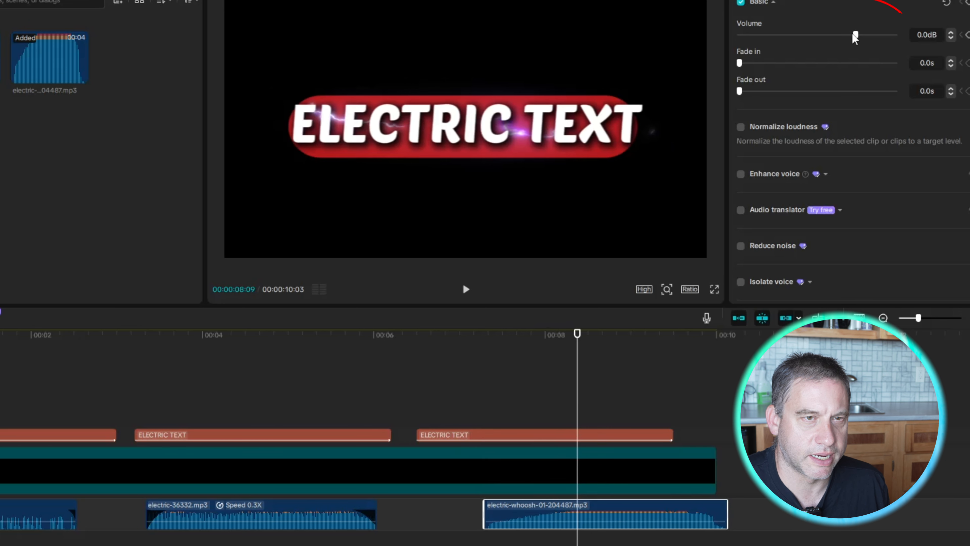
{"action": "mouse_move", "coordinate": [855, 36]}
{"action": "left_mouse_down"}
{"action": "mouse_move", "coordinate": [832, 34]}
{"action": "mouse_move", "coordinate": [846, 35]}
{"action": "left_mouse_up"}
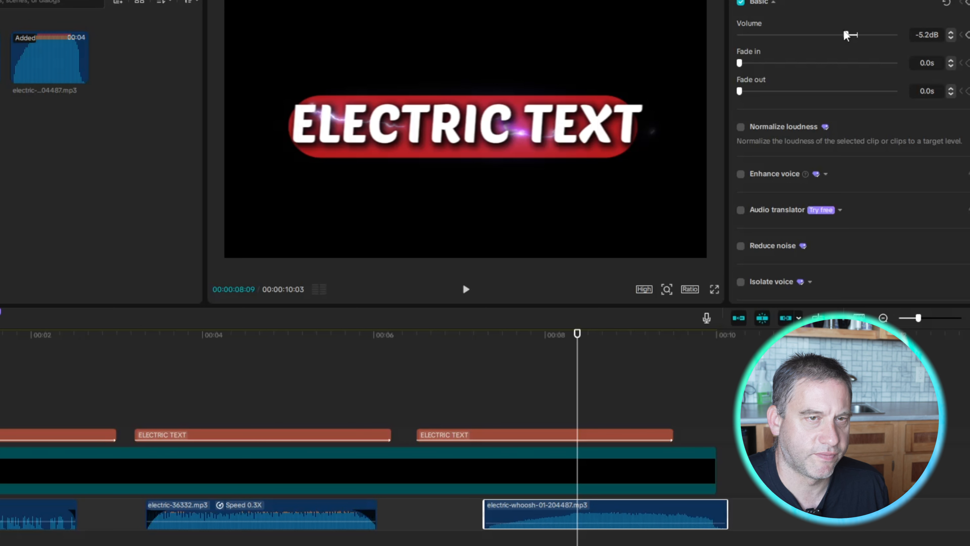
{"action": "left_click", "coordinate": [465, 290]}
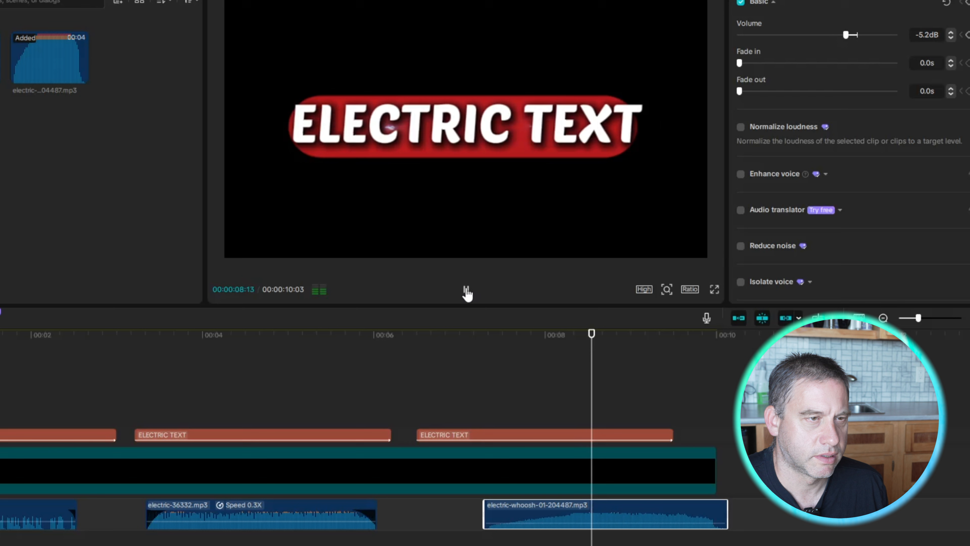
{"action": "left_click", "coordinate": [465, 289]}
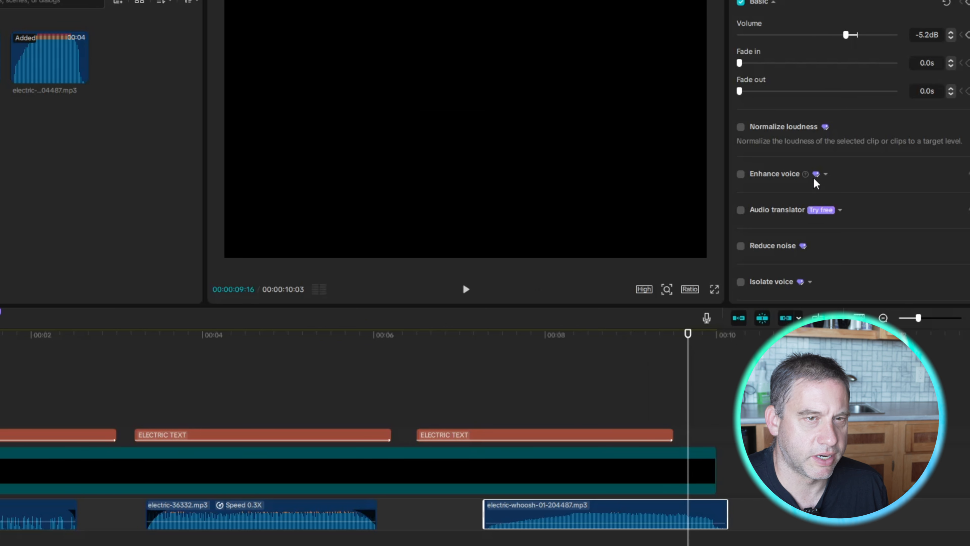
{"action": "left_click_drag", "start_coordinate": [846, 35], "coordinate": [839, 35]}
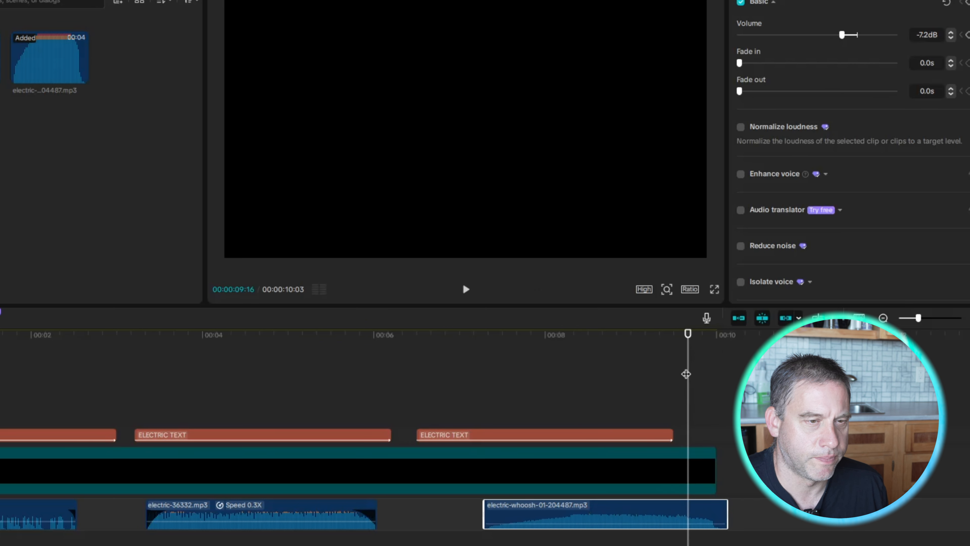
Step frame by frame through the third text between 00:00:08:13 and 00:00:09:12 to find where the electricity ends
{"action": "left_click_drag", "start_coordinate": [684, 372], "coordinate": [591, 375]}
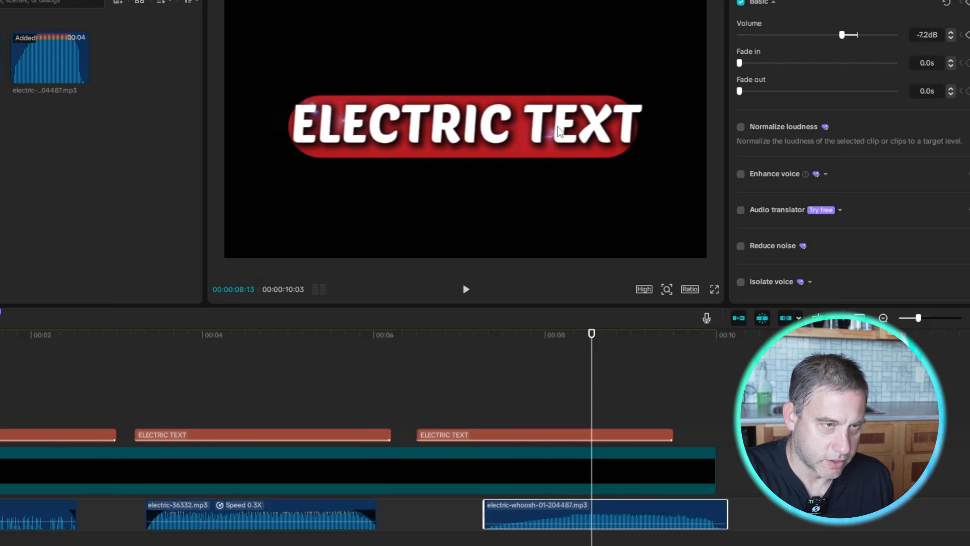
{"action": "key", "text": "Right"}
{"action": "key", "text": "Right"}
{"action": "key", "text": "Right"}
{"action": "key", "text": "Right"}
{"action": "key", "text": "Right"}
{"action": "key", "text": "Right"}
{"action": "key", "text": "Right"}
{"action": "key", "text": "Right"}
{"action": "key", "text": "Right"}
{"action": "key", "text": "Right"}
{"action": "key", "text": "Right"}
{"action": "key", "text": "Right"}
{"action": "key", "text": "Right"}
{"action": "key", "text": "Right"}
{"action": "key", "text": "Right"}
{"action": "key", "text": "Right"}
{"action": "key", "text": "Right"}
{"action": "key", "text": "Right"}
{"action": "key", "text": "Right"}
{"action": "key", "text": "Right"}
{"action": "key", "text": "Right"}
{"action": "key", "text": "Right"}
{"action": "key", "text": "Right"}
{"action": "key", "text": "Right"}
{"action": "key", "text": "Right"}
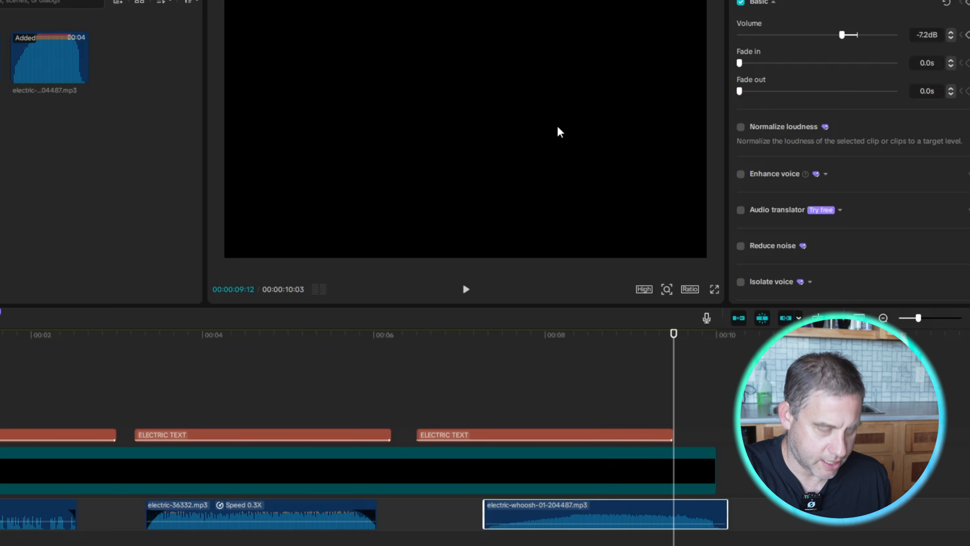
{"action": "key", "text": "Left"}
{"action": "key", "text": "Left"}
{"action": "key", "text": "Left"}
{"action": "key", "text": "Left"}
{"action": "key", "text": "Left"}
{"action": "key", "text": "Left"}
{"action": "key", "text": "Left"}
{"action": "key", "text": "Left"}
{"action": "key", "text": "Left"}
{"action": "key", "text": "Left"}
{"action": "key", "text": "Left"}
{"action": "key", "text": "Left"}
{"action": "key", "text": "Left"}
{"action": "key", "text": "Left"}
{"action": "key", "text": "Left"}
{"action": "key", "text": "Left"}
{"action": "key", "text": "Left"}
{"action": "key", "text": "Left"}
{"action": "key", "text": "Left"}
{"action": "key", "text": "Left"}
{"action": "key", "text": "Left"}
{"action": "key", "text": "Left"}
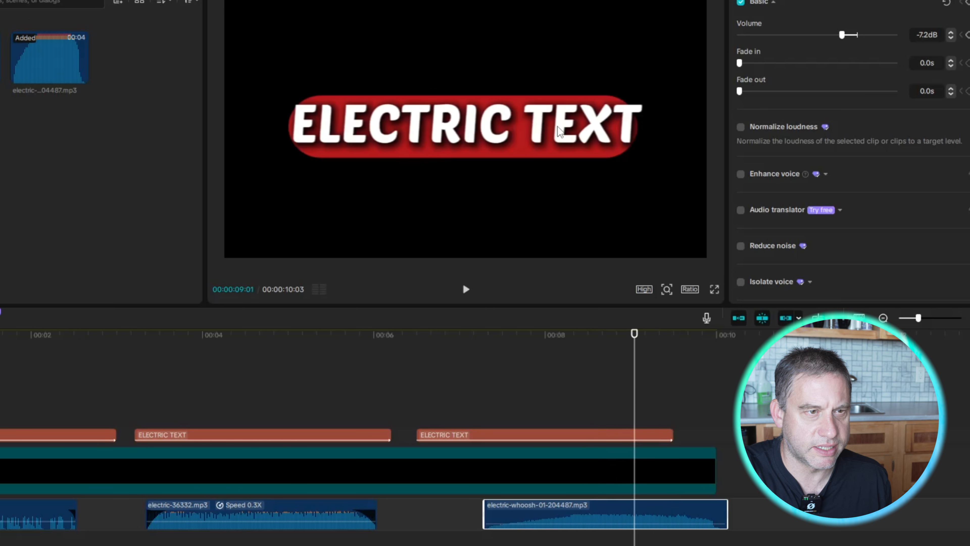
{"action": "key", "text": "Left"}
{"action": "key", "text": "Left"}
{"action": "key", "text": "Left"}
{"action": "key", "text": "Left"}
{"action": "key", "text": "Left"}
{"action": "key", "text": "Left"}
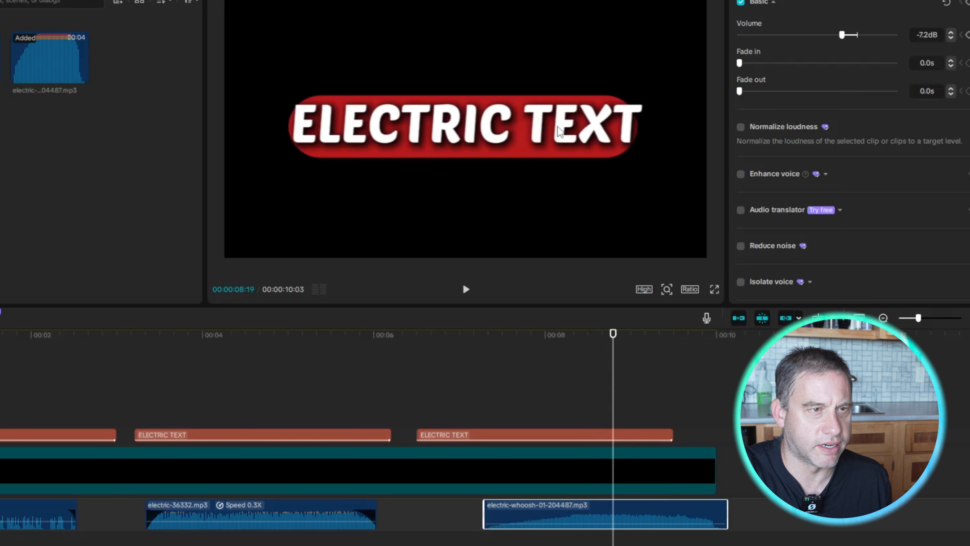
{"action": "key", "text": "Left"}
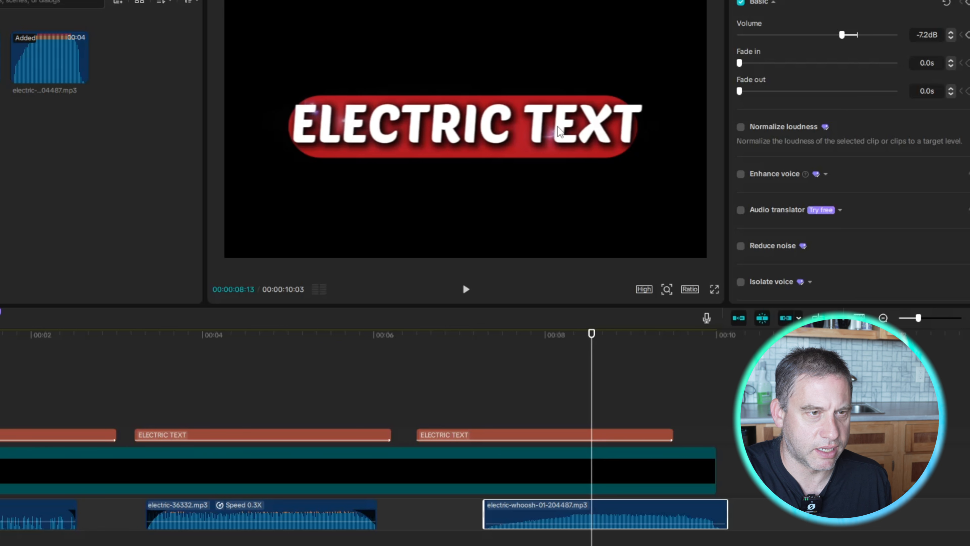
{"action": "key", "text": "Right"}
{"action": "key", "text": "Left"}
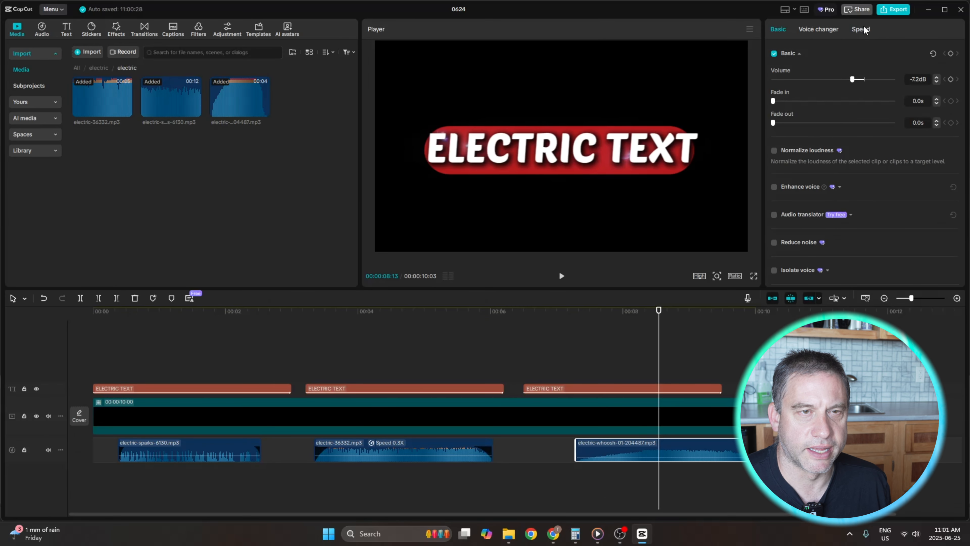
Speed up the electric-whoosh-01-204487.mp3 clip to 2.27x so that it ends at 00:00:08:13
{"action": "left_click", "coordinate": [863, 30]}
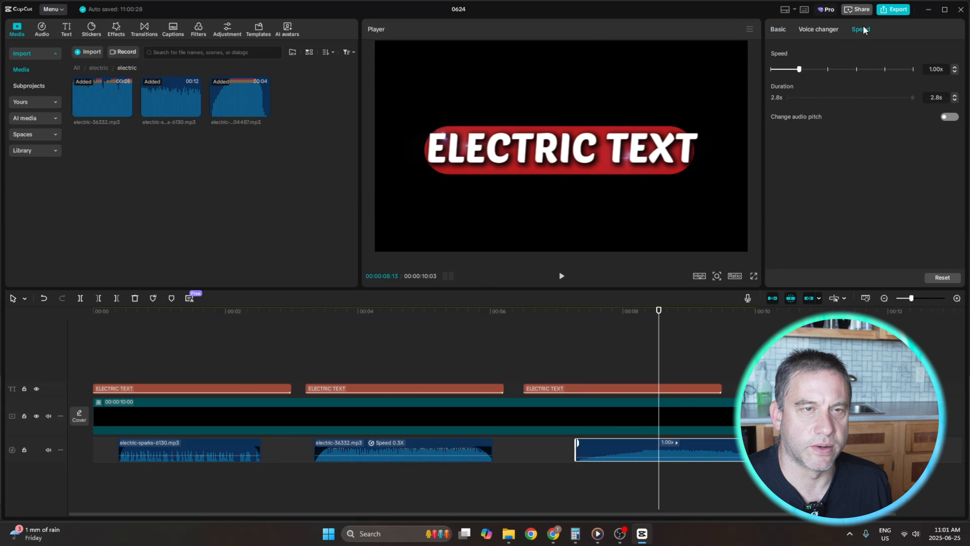
{"action": "left_click", "coordinate": [955, 67]}
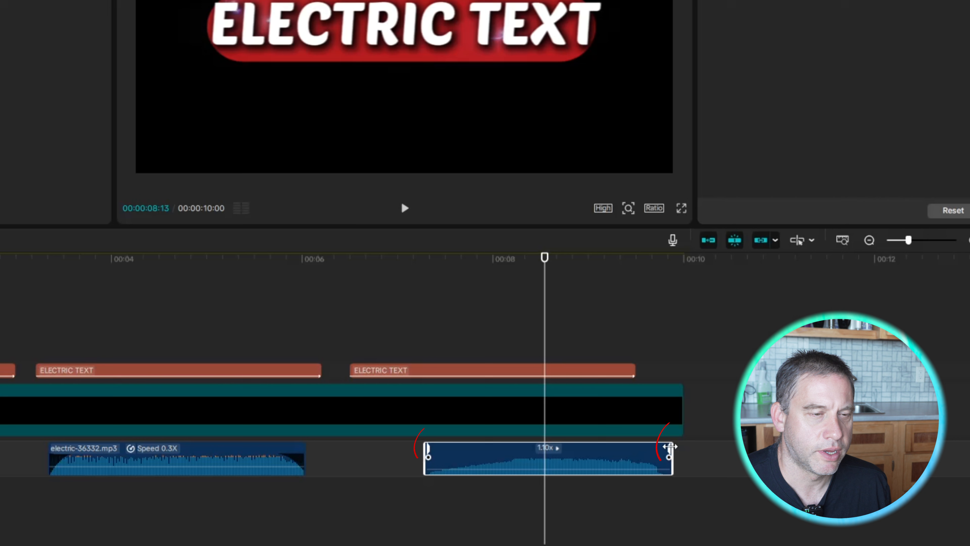
{"action": "left_click_drag", "start_coordinate": [670, 446], "coordinate": [543, 447]}
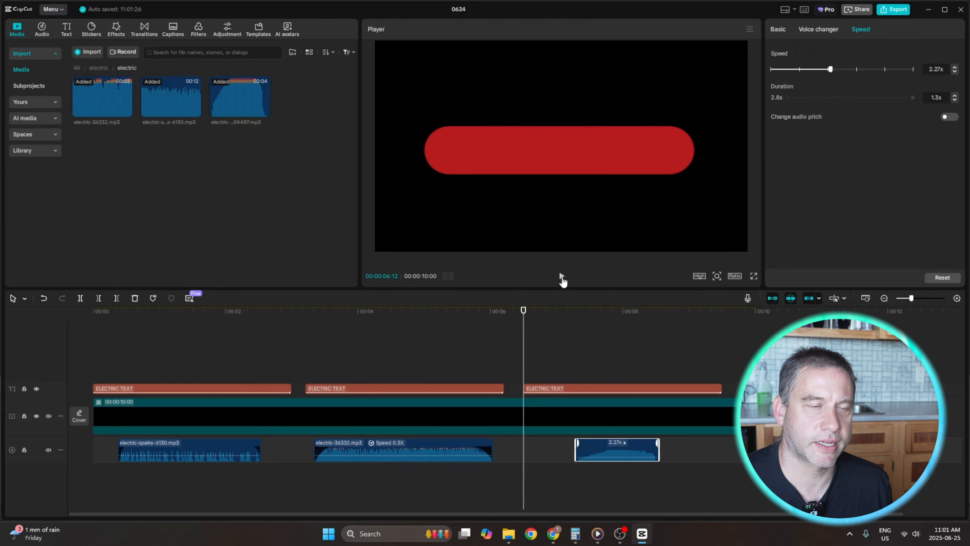
Play the third text with the sped-up whoosh sound from 00:00:06:12, and again from 00:00:06:14
{"action": "left_click", "coordinate": [562, 276]}
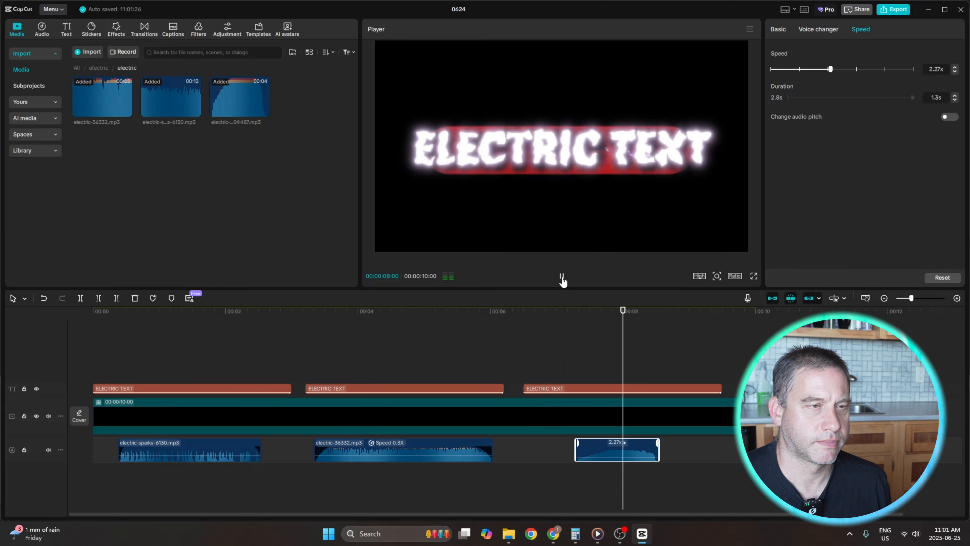
{"action": "left_click", "coordinate": [562, 276]}
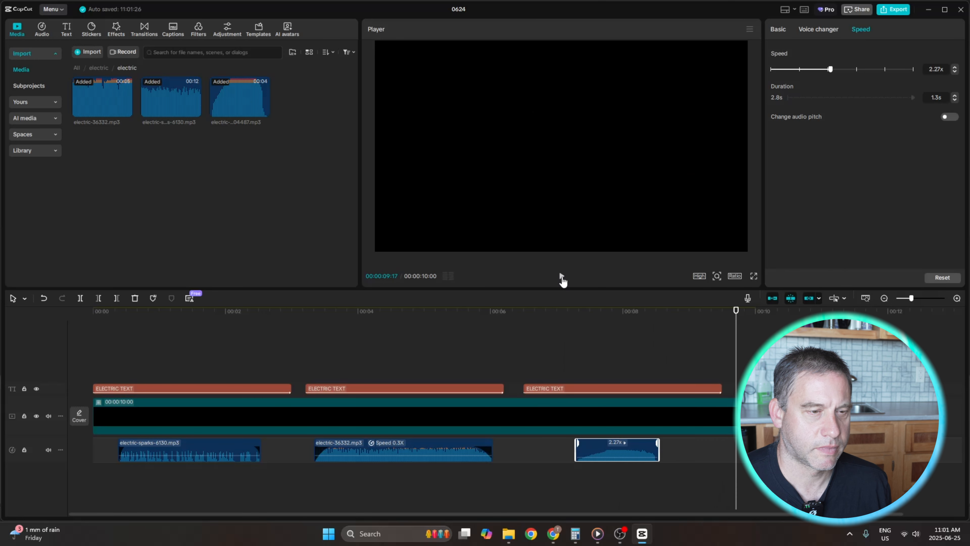
{"action": "left_click_drag", "start_coordinate": [736, 343], "coordinate": [529, 344]}
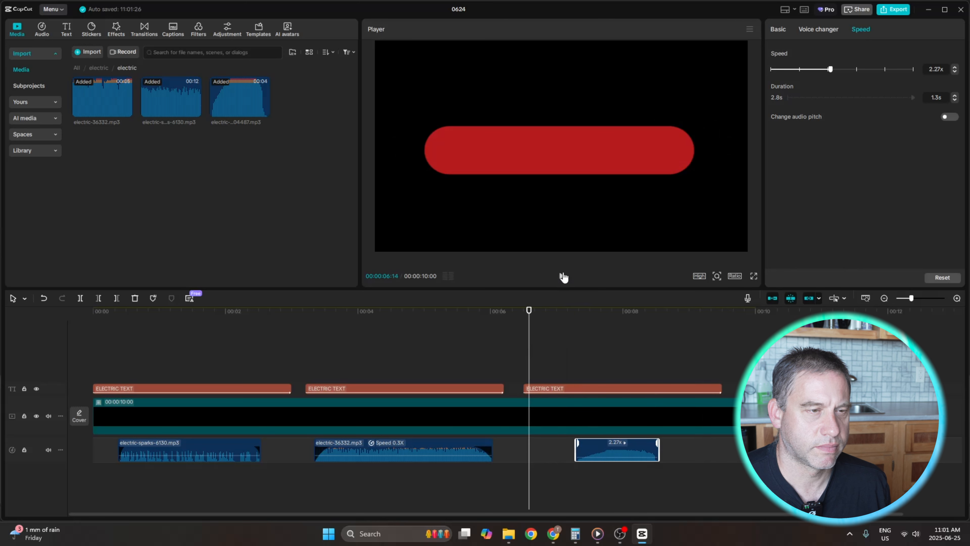
{"action": "left_click", "coordinate": [562, 276]}
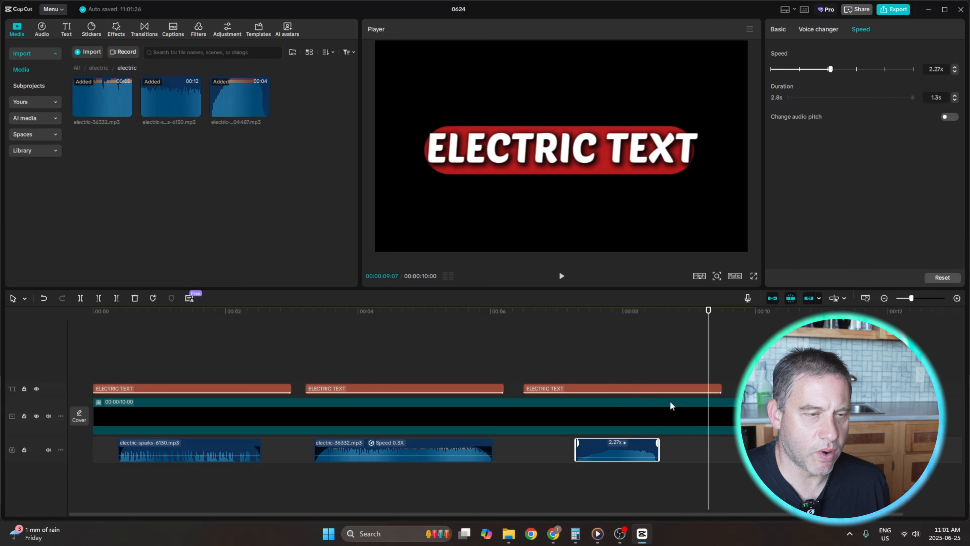
Extend the end of the third ELECTRIC TEXT clip to just before 00:00:10 on the text track
{"action": "left_click", "coordinate": [711, 386]}
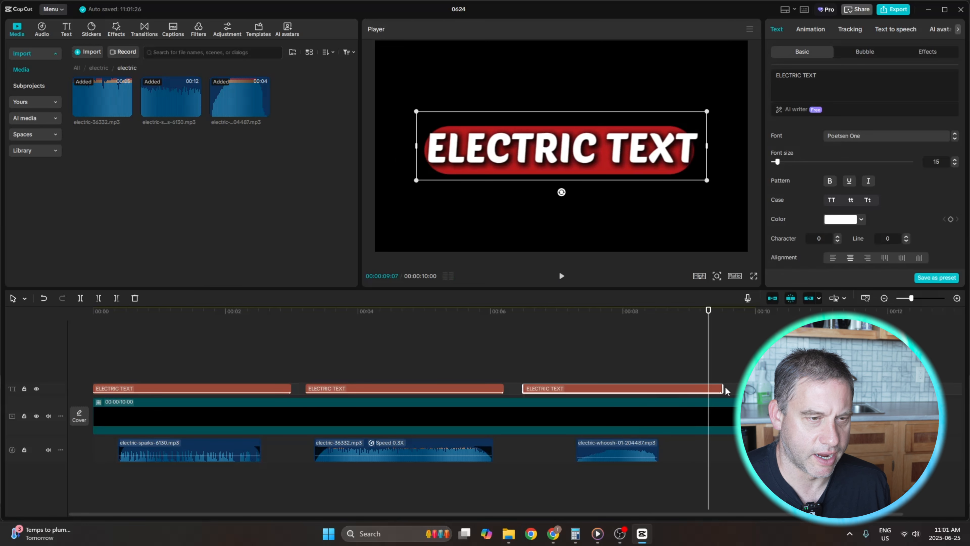
{"action": "left_click_drag", "start_coordinate": [723, 389], "coordinate": [746, 386]}
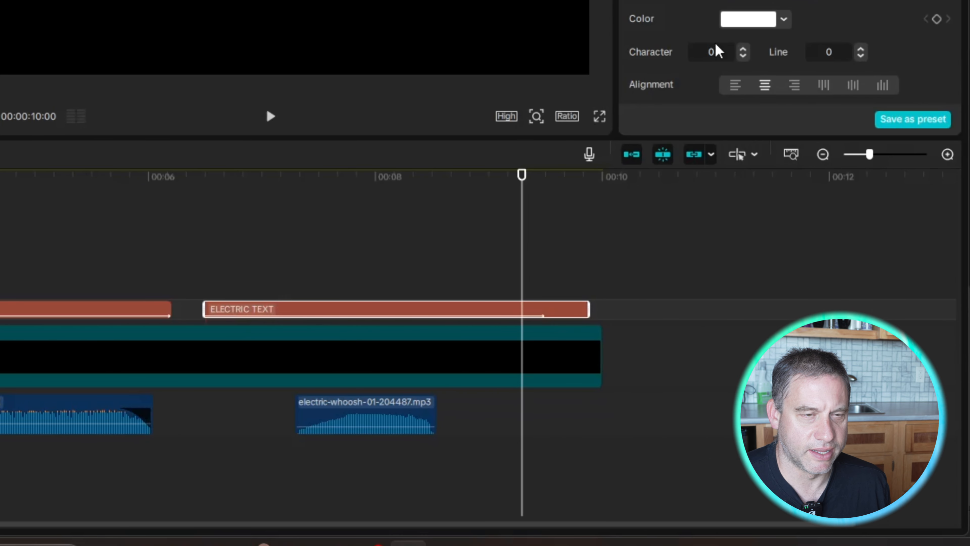
{"action": "mouse_move", "coordinate": [422, 417]}
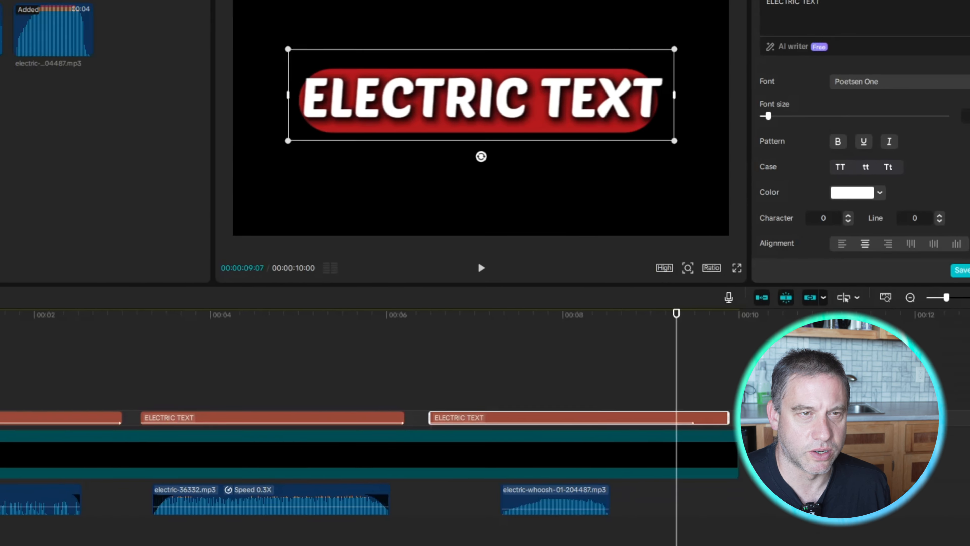
Lengthen the third text's Electric Light II entrance animation to 3.4 s and play the result
{"action": "left_click", "coordinate": [795, 33]}
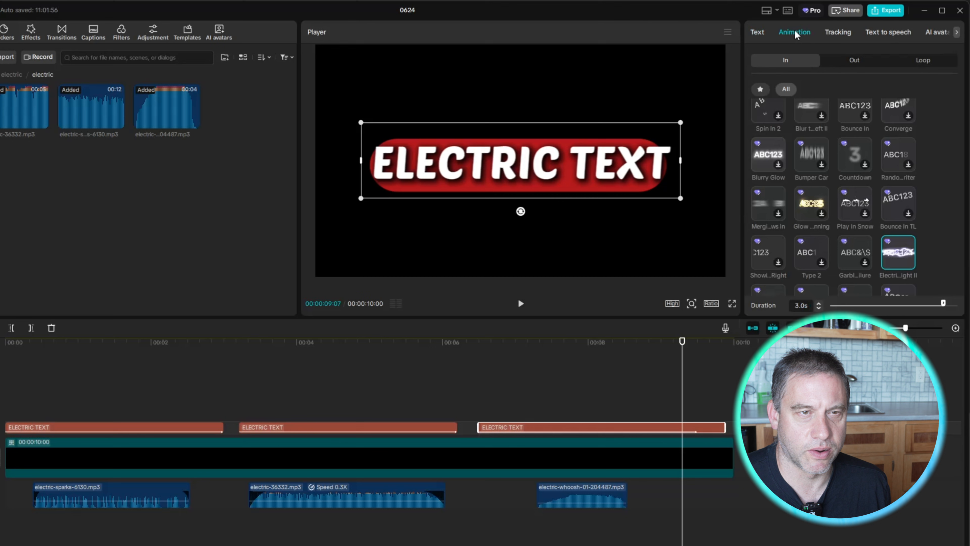
{"action": "left_click_drag", "start_coordinate": [944, 304], "coordinate": [956, 304]}
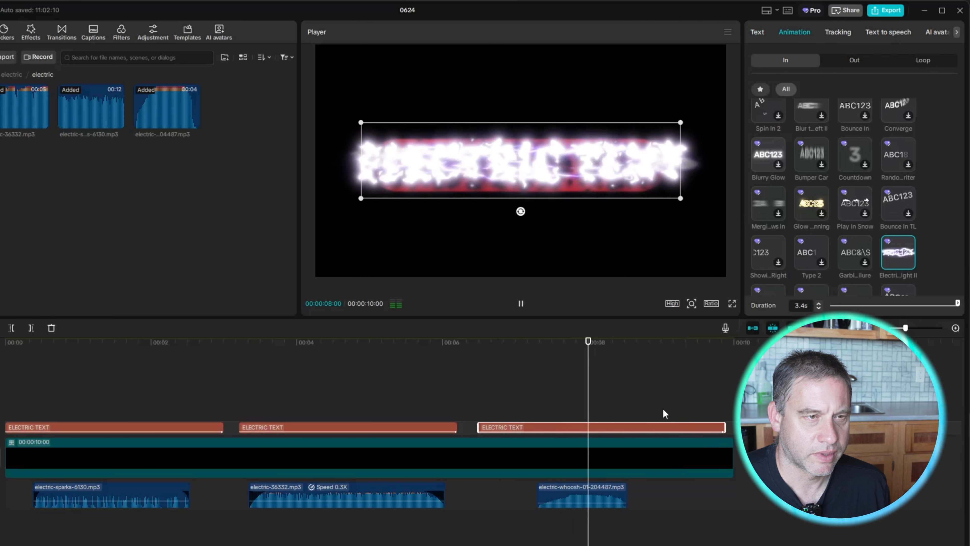
{"action": "left_click", "coordinate": [689, 376]}
{"action": "key", "text": "space"}
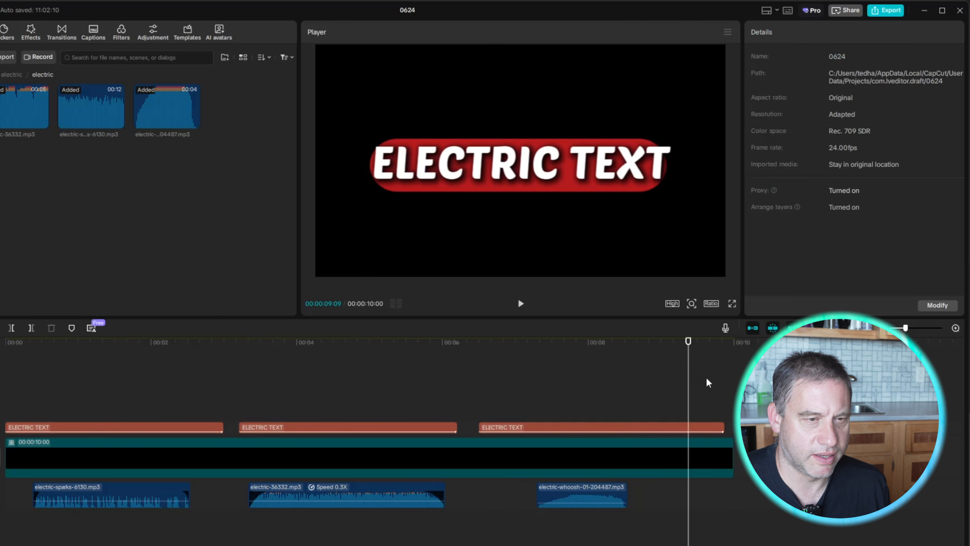
Slow the electric-whoosh-01-204487.mp3 clip to 1.95x so that it ends at 00:00:08:18, where the electricity fades
{"action": "left_click_drag", "start_coordinate": [690, 379], "coordinate": [643, 372]}
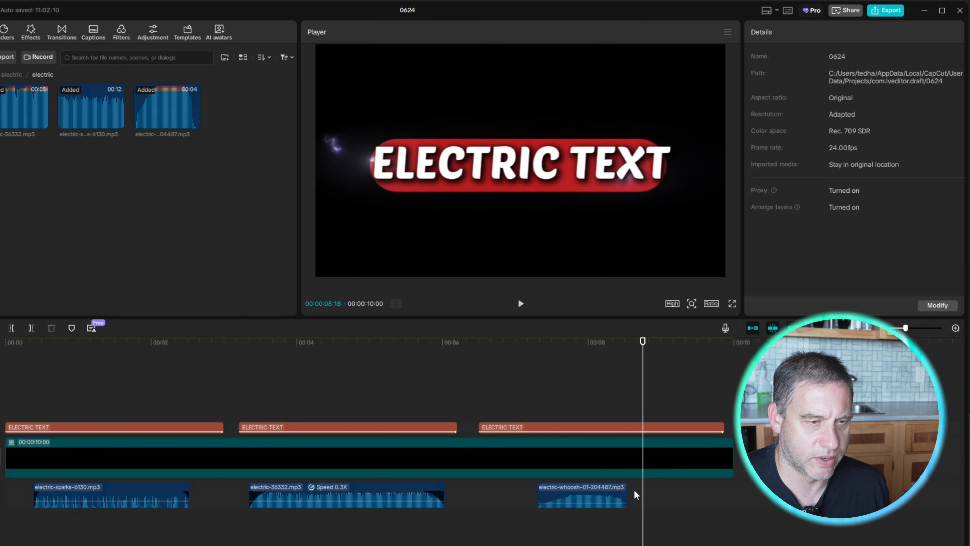
{"action": "left_click", "coordinate": [627, 486]}
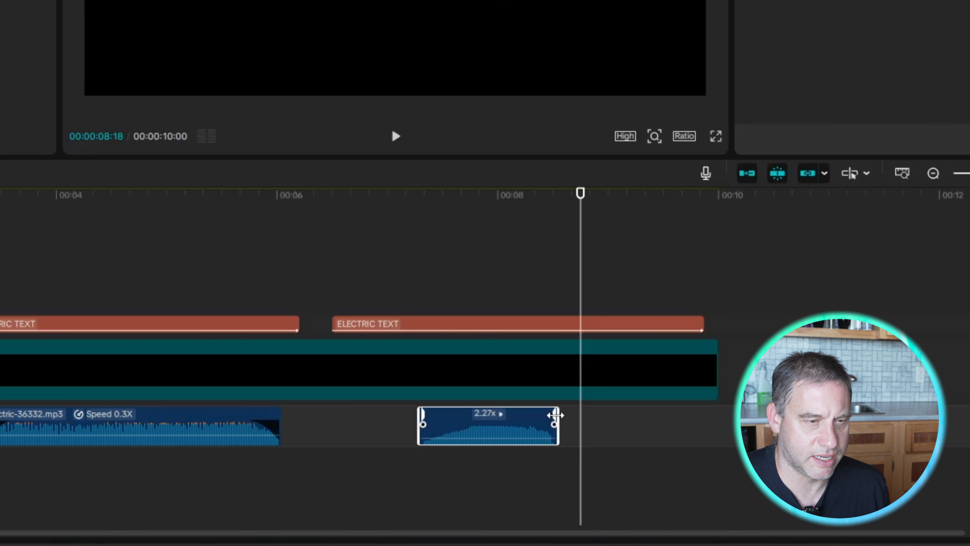
{"action": "left_click_drag", "start_coordinate": [555, 415], "coordinate": [557, 415]}
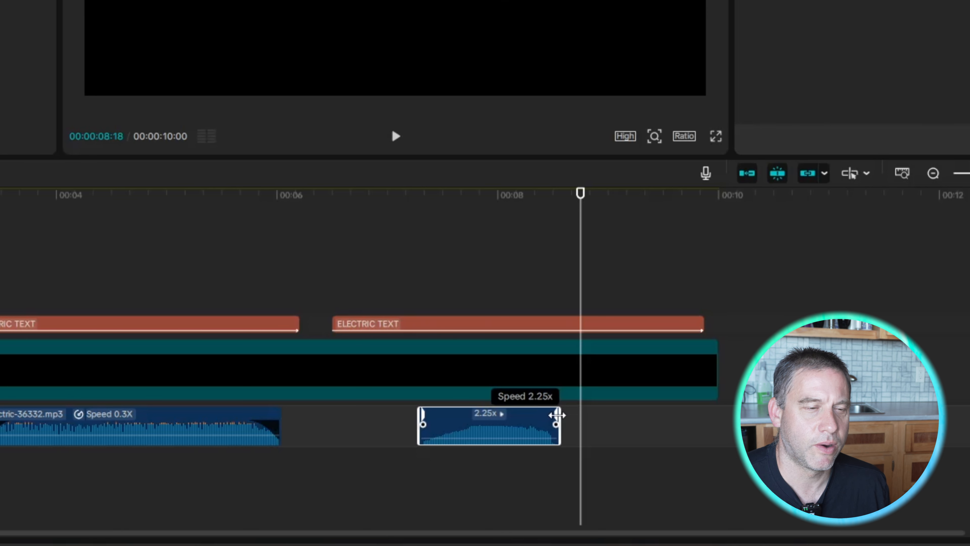
{"action": "left_click_drag", "start_coordinate": [557, 415], "coordinate": [579, 415]}
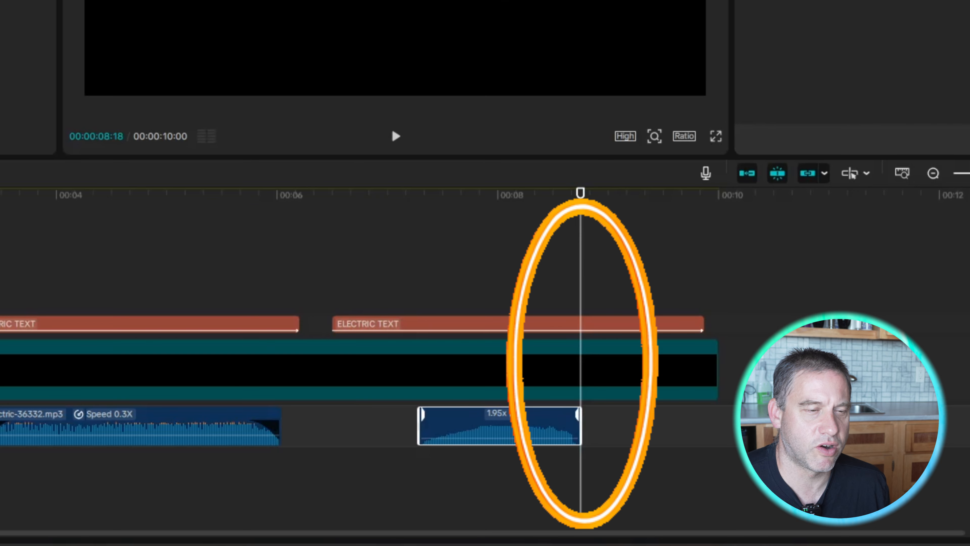
Play the third text with the slowed whoosh sound from 00:00:06:15 to check their synchronization
{"action": "left_click_drag", "start_coordinate": [580, 228], "coordinate": [348, 244]}
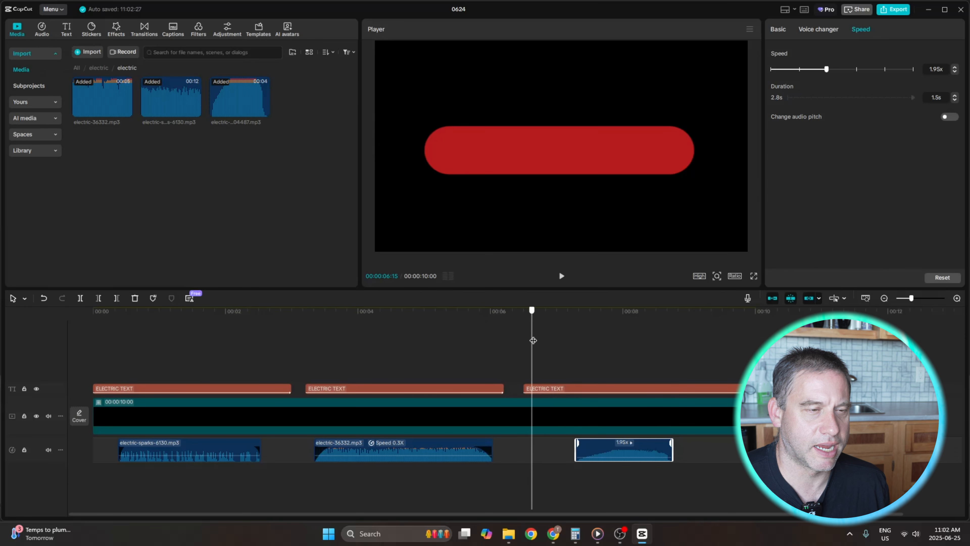
{"action": "left_click", "coordinate": [561, 277]}
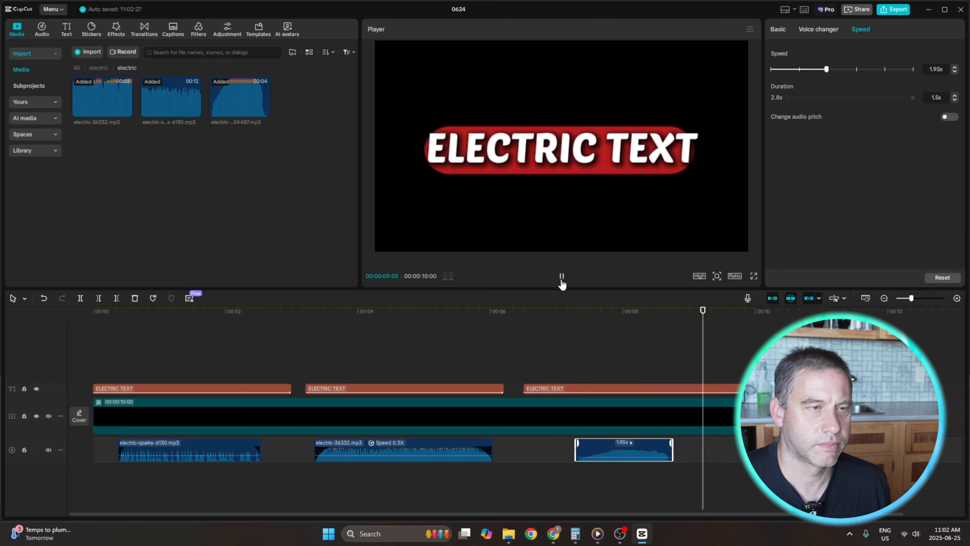
{"action": "left_click", "coordinate": [561, 277]}
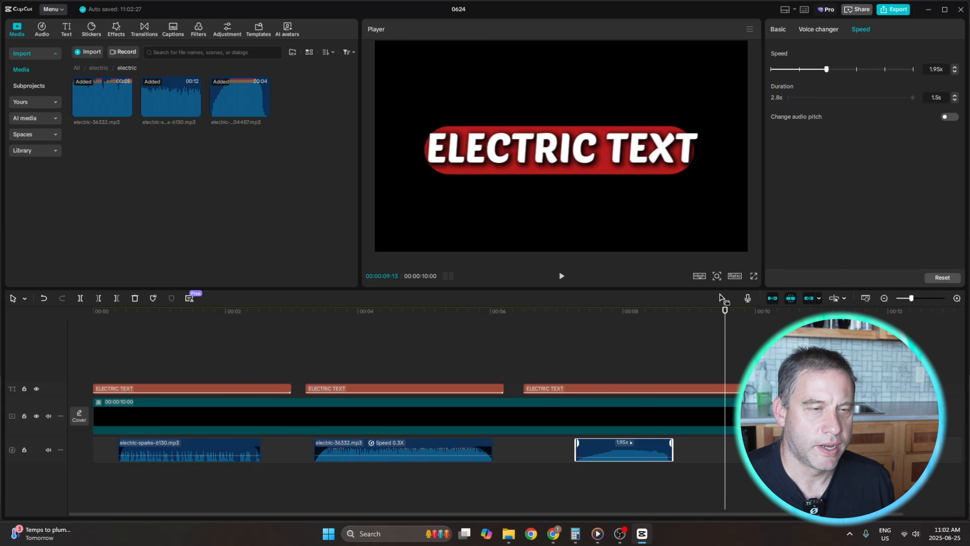
Return to the start of the project at 00:00:00:00 and show the preview in full screen
{"action": "left_click_drag", "start_coordinate": [724, 310], "coordinate": [15, 322]}
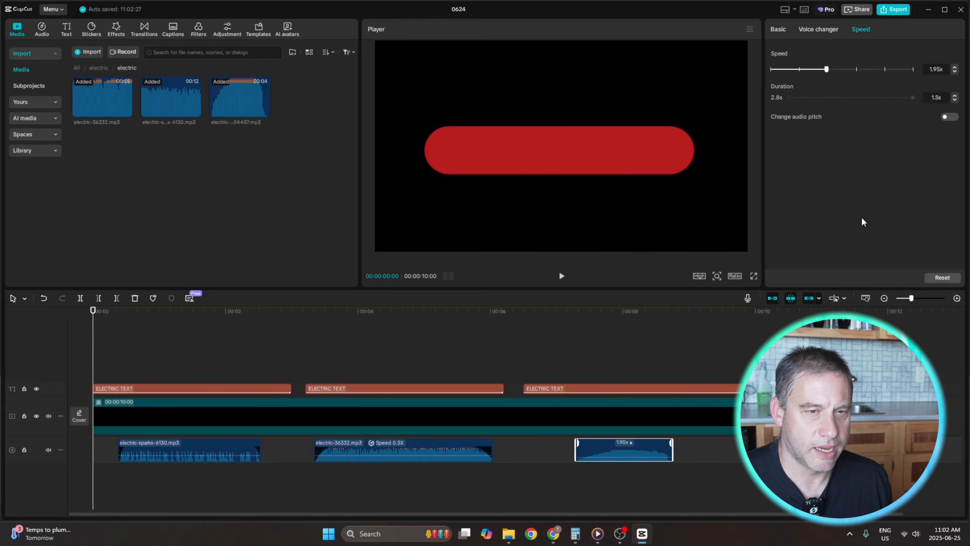
{"action": "left_click", "coordinate": [754, 275]}
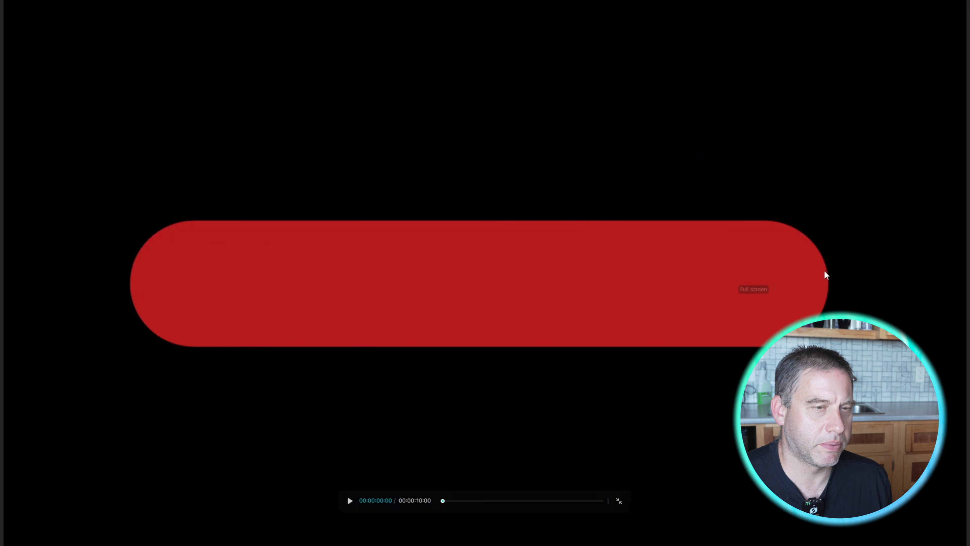